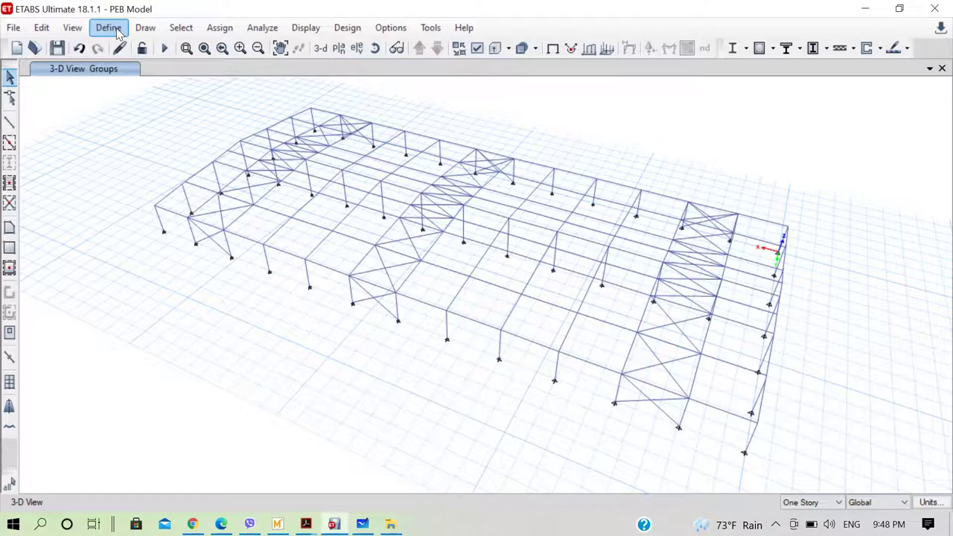
- Add a Wind load pattern named WL1 with self-weight multiplier 0 and no auto lateral load
click(112, 29)
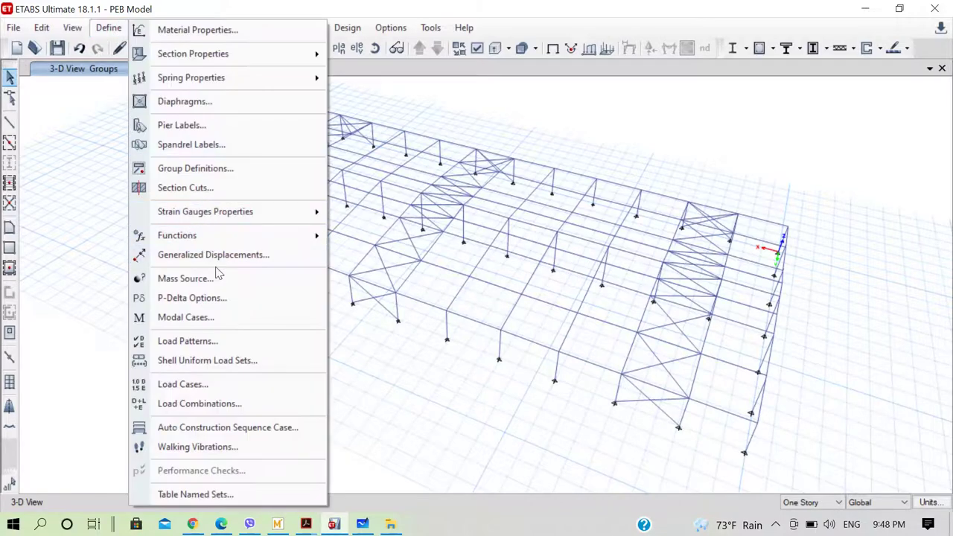
click(187, 341)
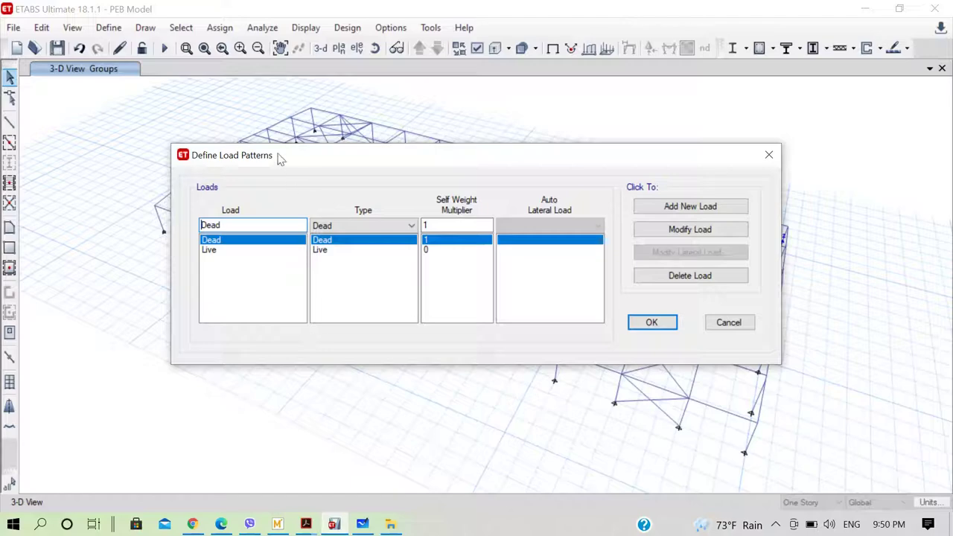
drag(436, 162, 421, 461)
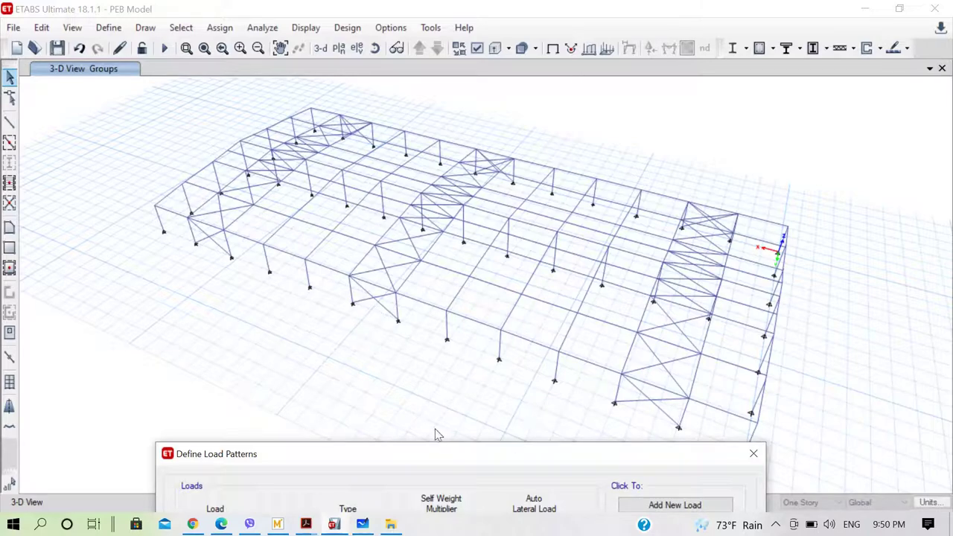
drag(445, 463, 462, 180)
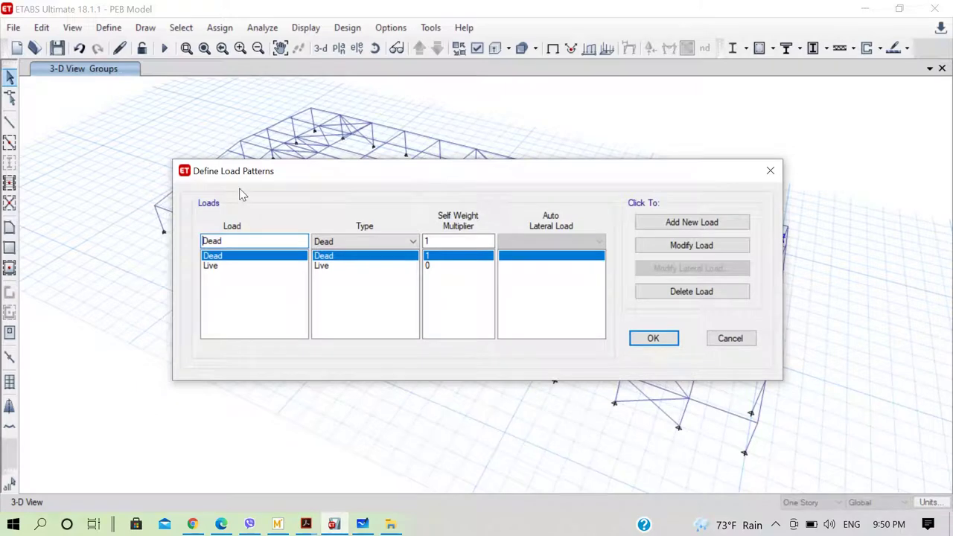
drag(372, 175, 387, 381)
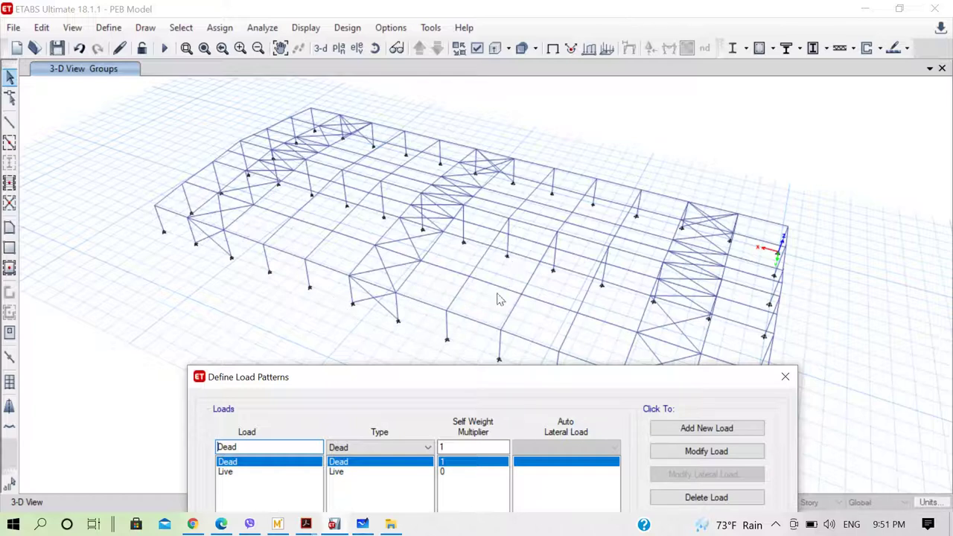
drag(471, 383, 454, 155)
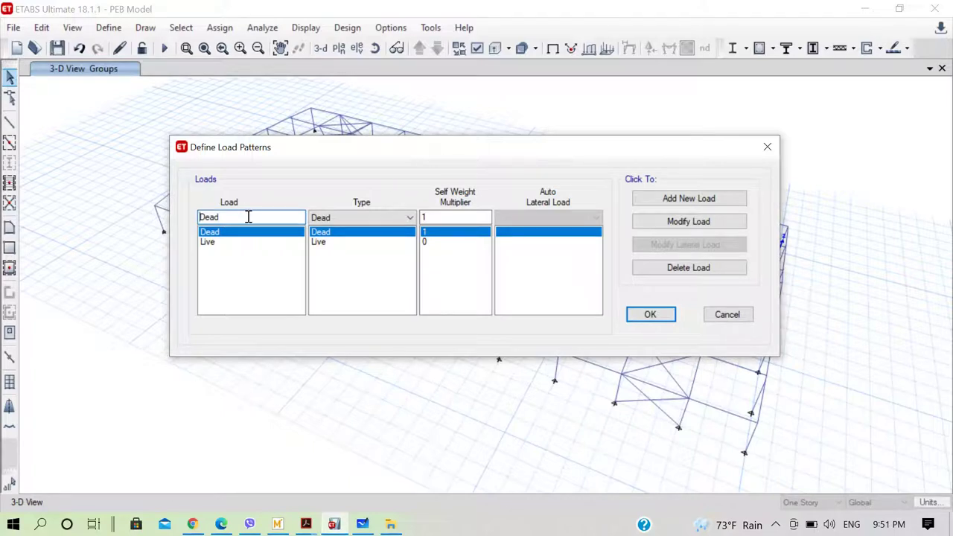
drag(251, 217, 179, 217)
text(WL1)
click(371, 216)
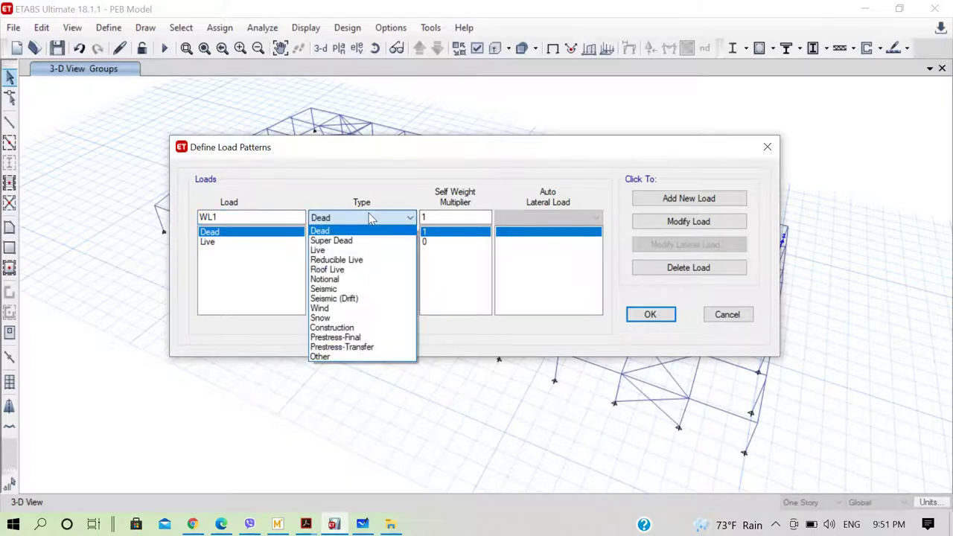
click(328, 307)
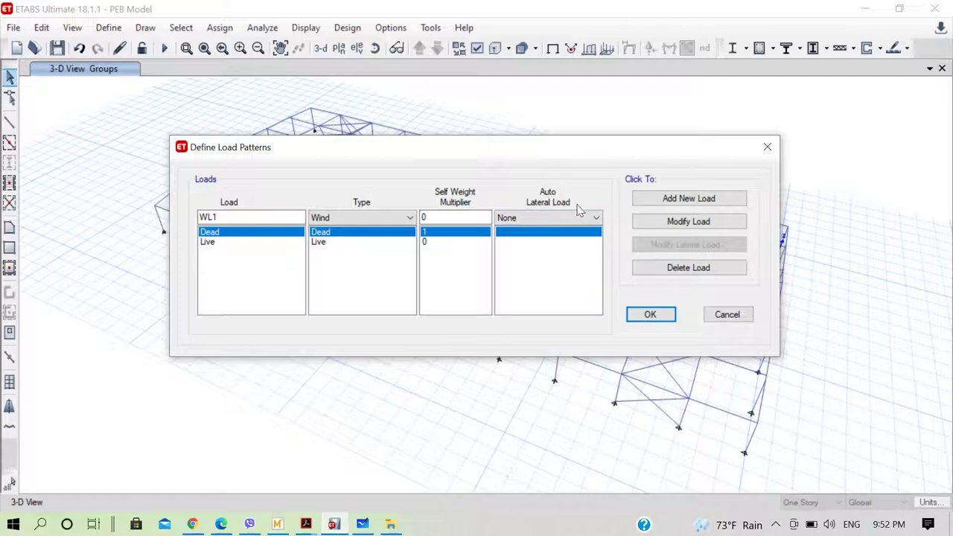
click(677, 199)
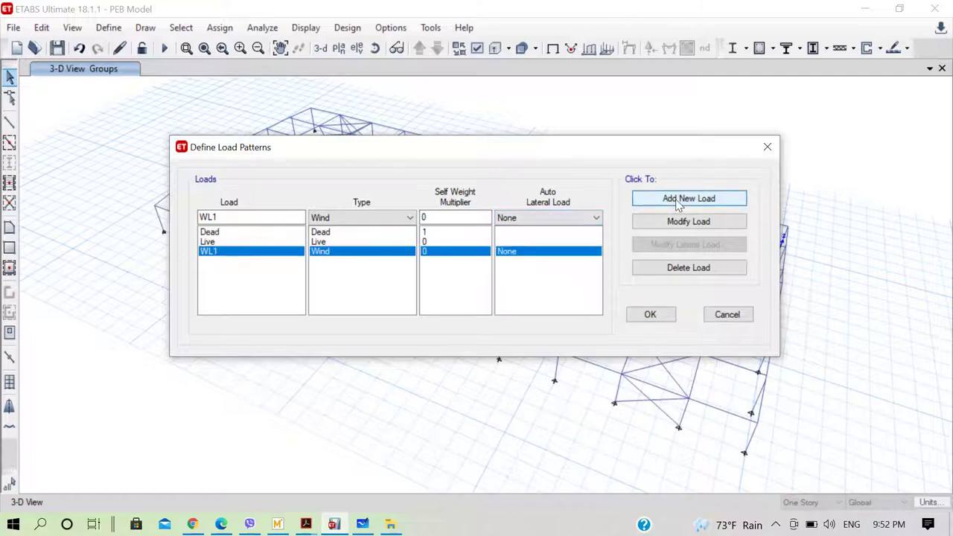
- Add a second Wind load pattern named WL2 with self-weight multiplier 0
click(271, 216)
key(BackSpace)
text(2)
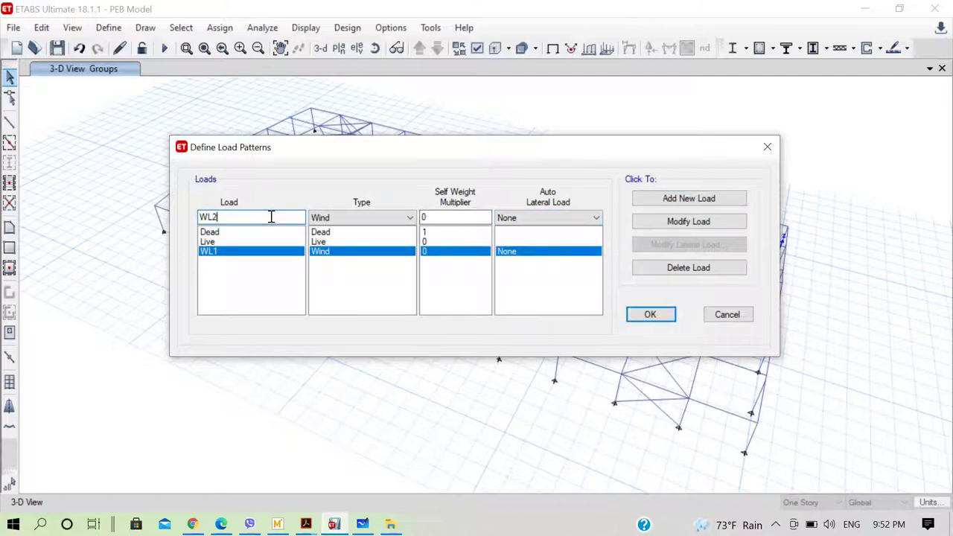
click(460, 217)
click(683, 201)
- Add two more Wind load patterns named WL3 and WL4 with the same settings as WL2
click(242, 218)
key(BackSpace)
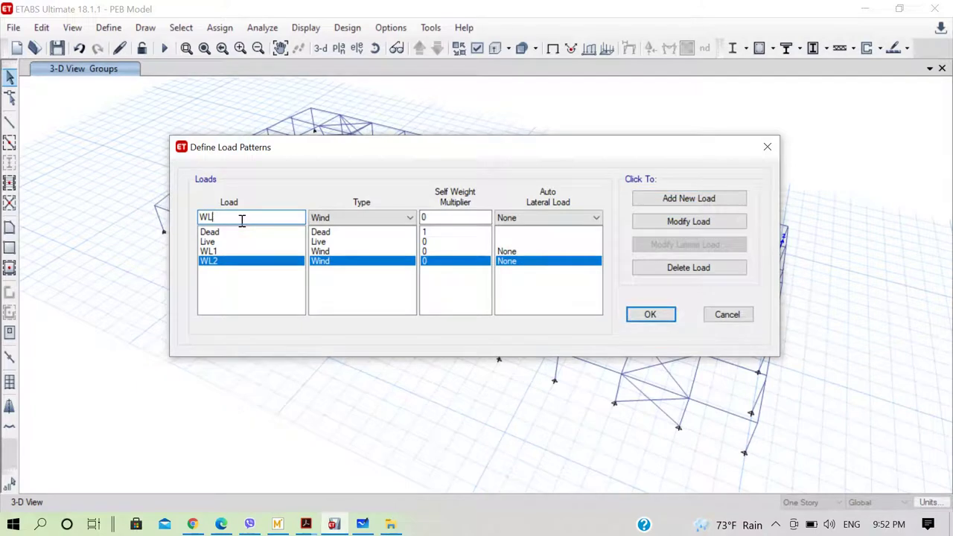
text(3)
click(647, 198)
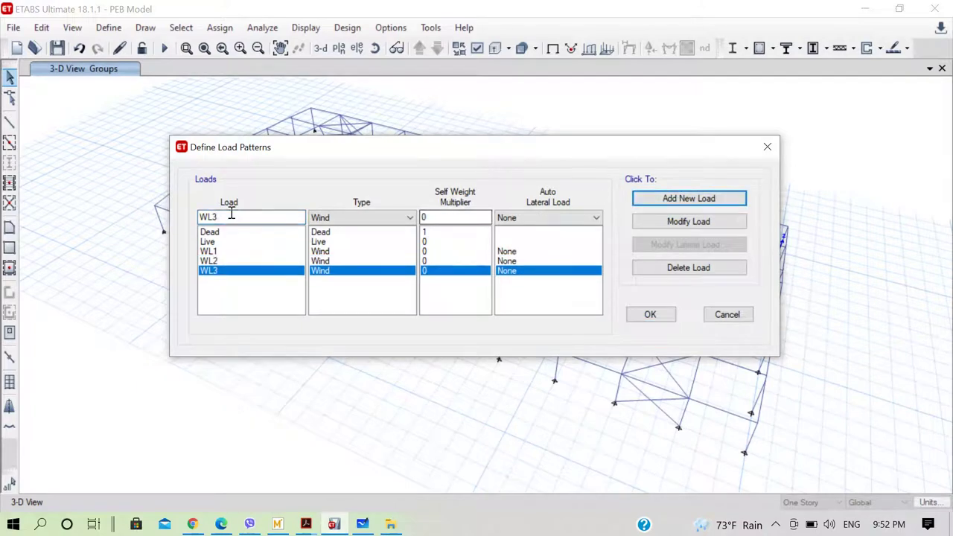
click(231, 217)
key(BackSpace)
text(4)
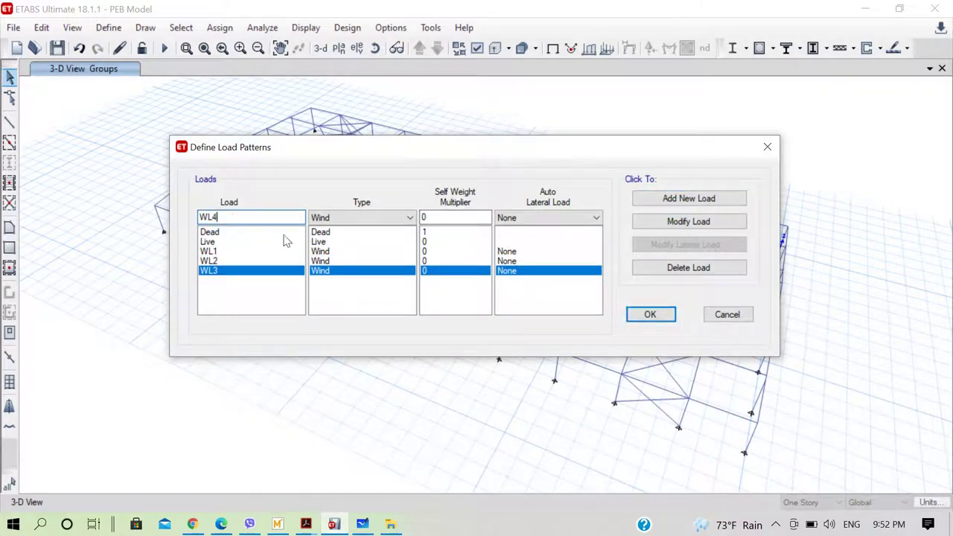
click(692, 199)
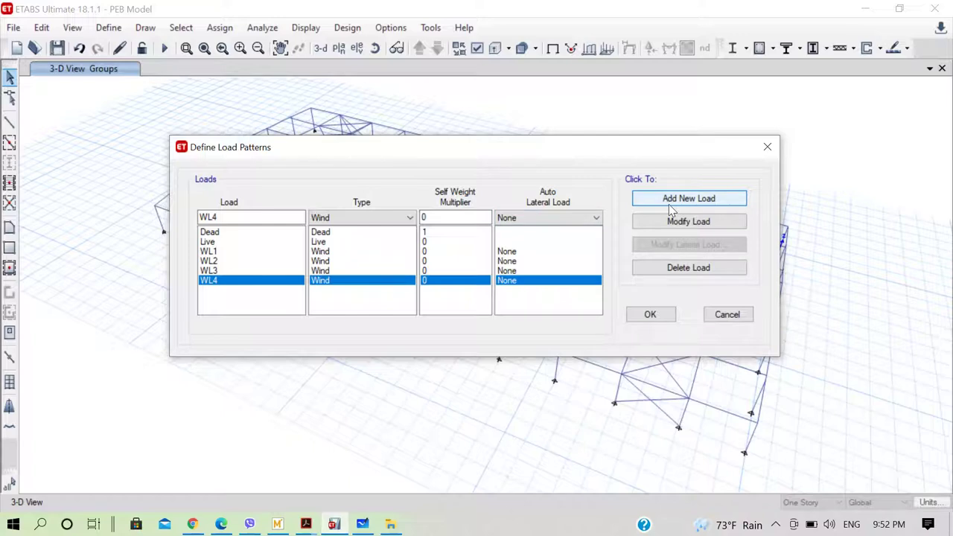
- Add a Seismic load pattern named EQx using the IS 1893:2016 auto lateral load
double_click(208, 217)
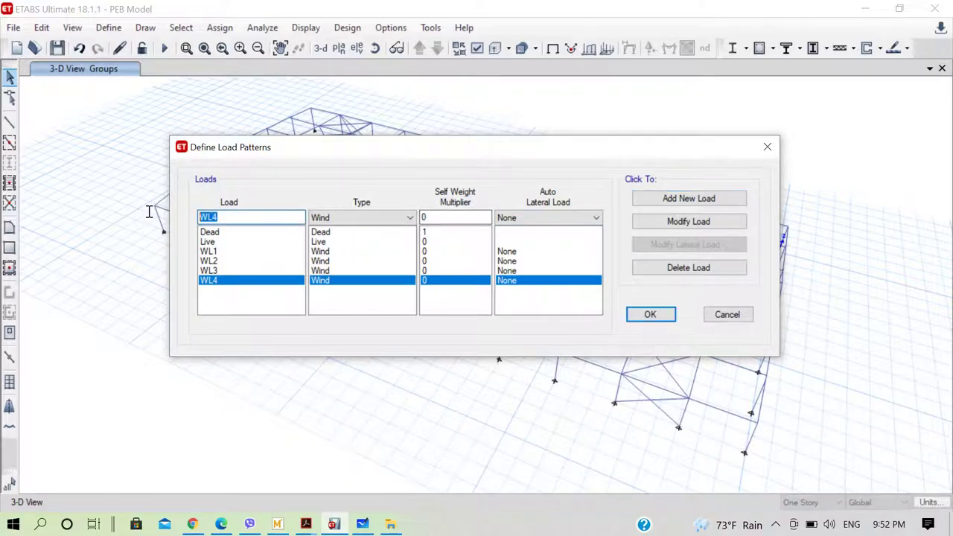
text(EQx)
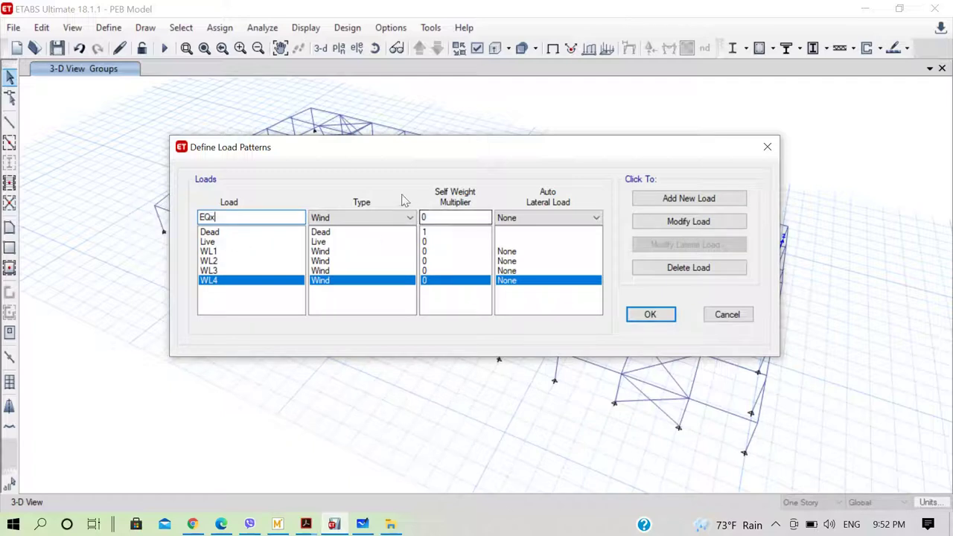
click(357, 217)
click(347, 292)
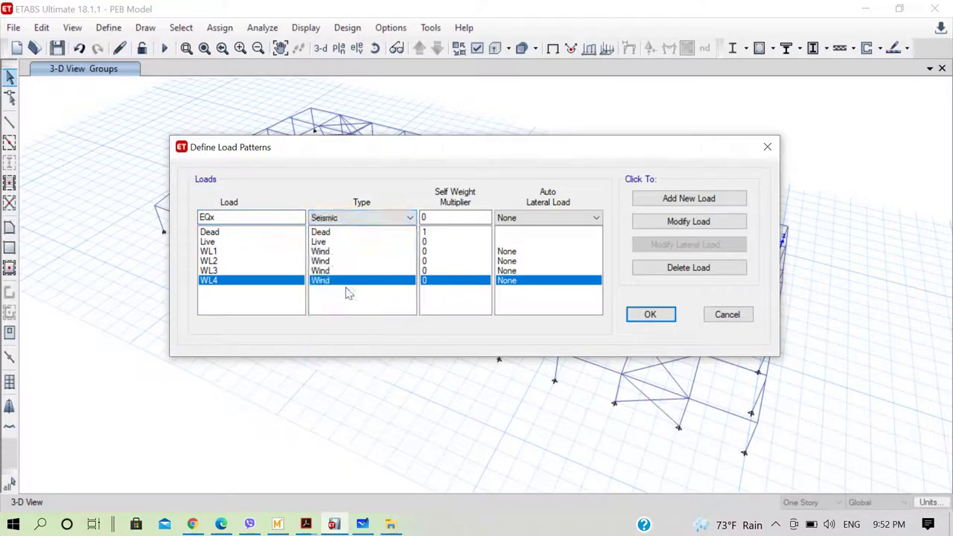
click(538, 219)
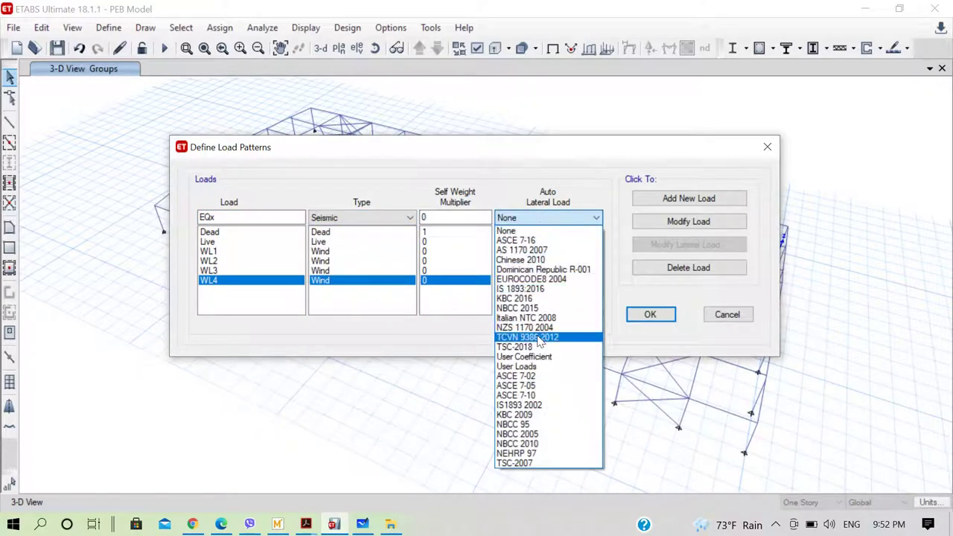
click(541, 290)
click(648, 201)
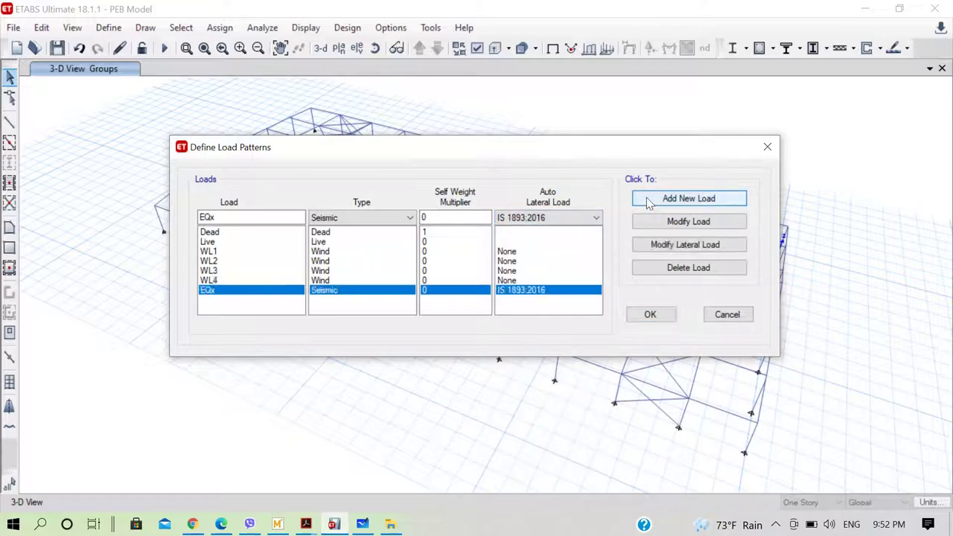
- Add a second Seismic load pattern named EQy, also using IS 1893:2016
click(231, 218)
text(y)
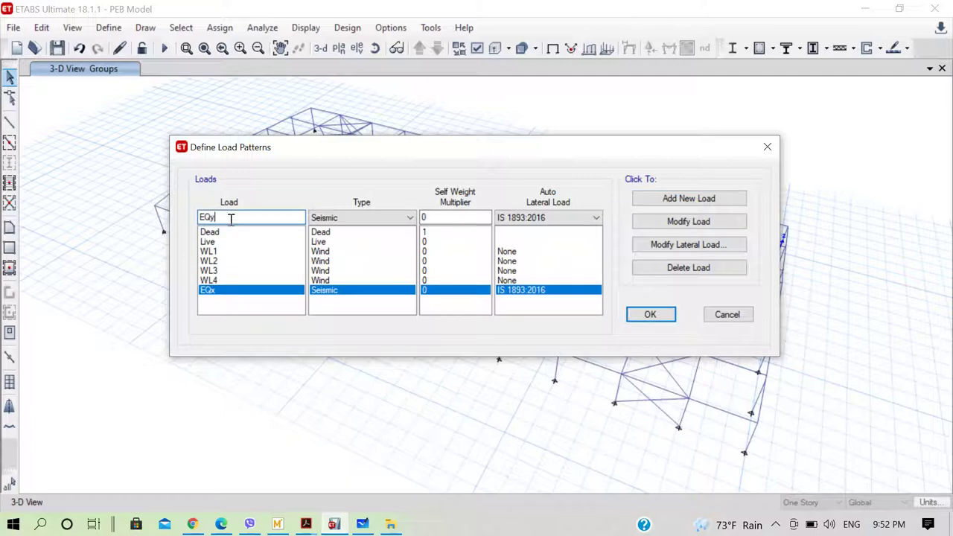
click(693, 198)
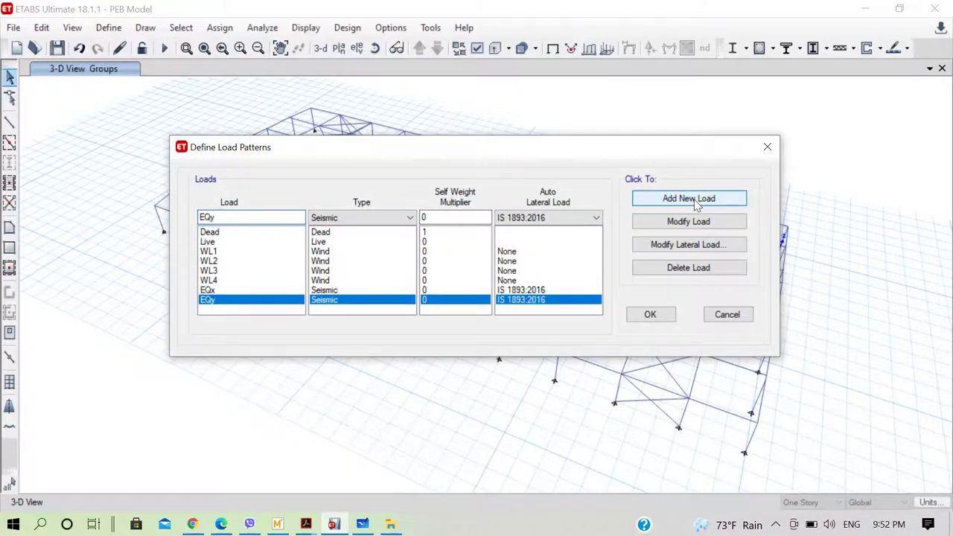
- Restrict EQx's lateral load to X Dir without any eccentricity cases, keeping Story2 as the top story
click(226, 292)
click(659, 246)
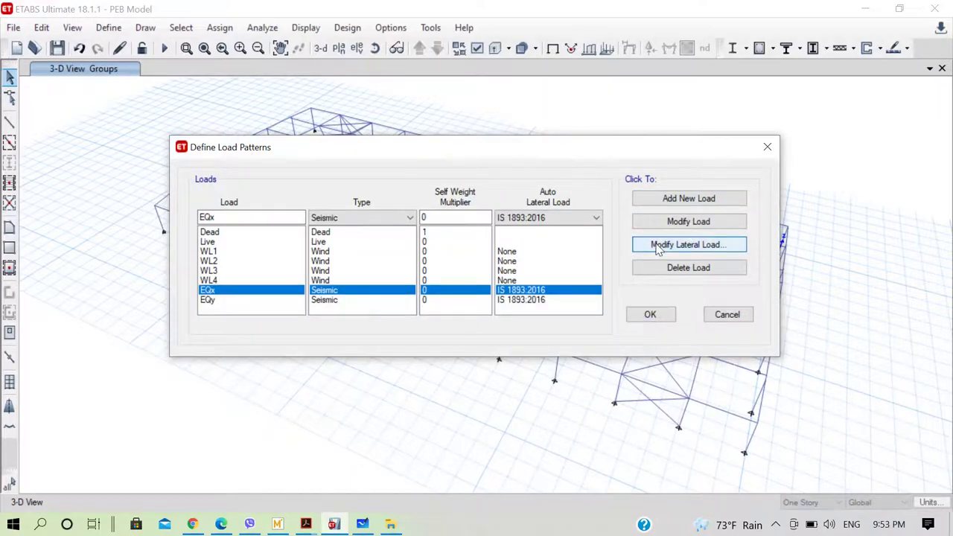
click(284, 186)
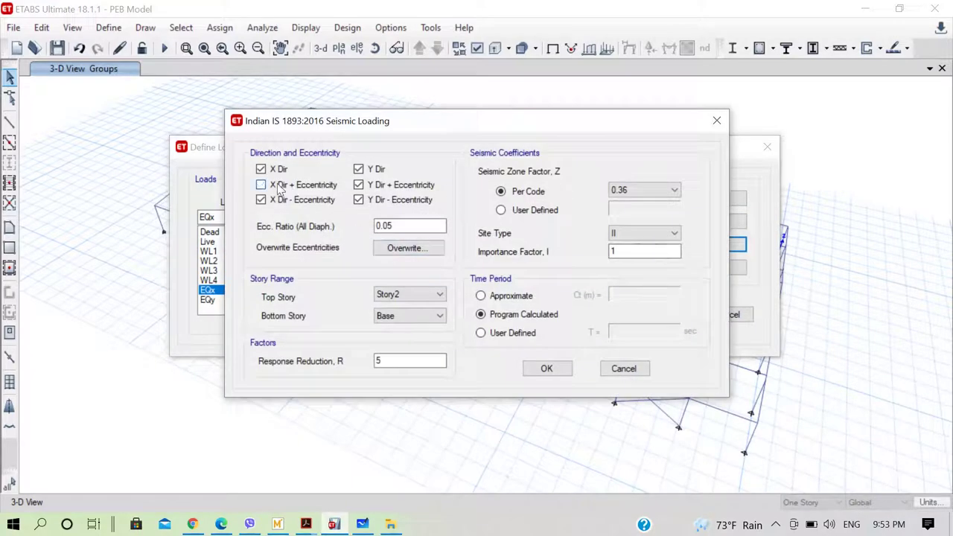
click(285, 202)
click(361, 201)
click(369, 187)
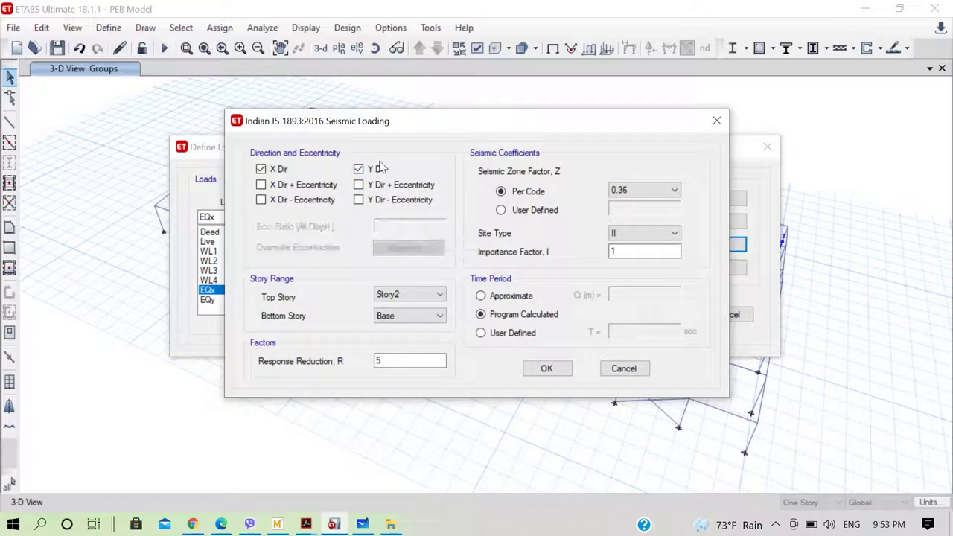
click(360, 170)
click(413, 296)
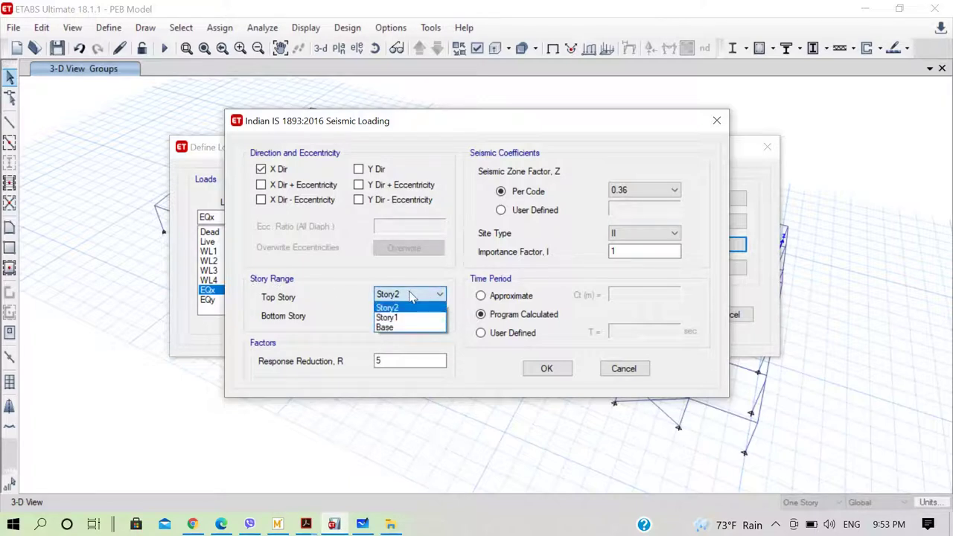
click(413, 297)
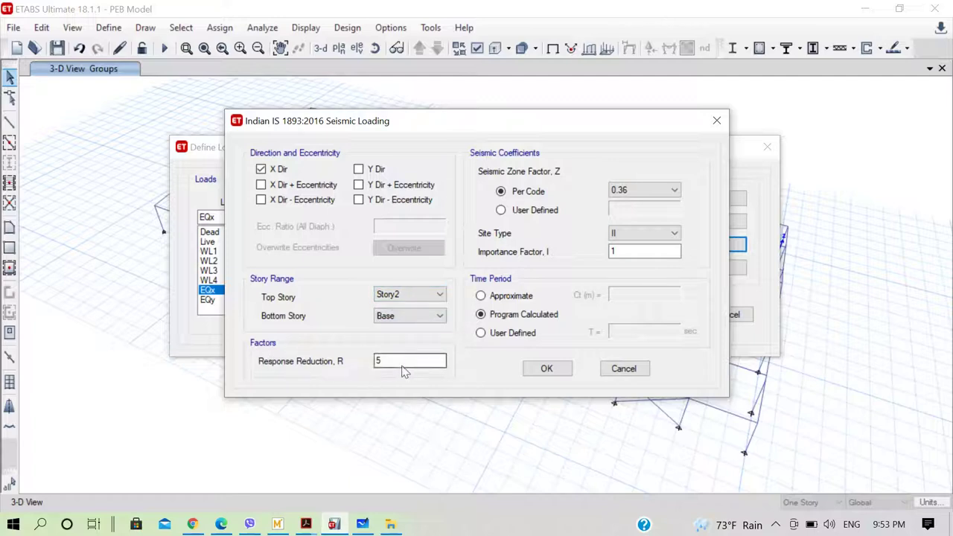
- Set EQx's response reduction factor R to 3, keeping site type II and importance factor 1, and accept its seismic loading
drag(397, 361, 369, 360)
text(3)
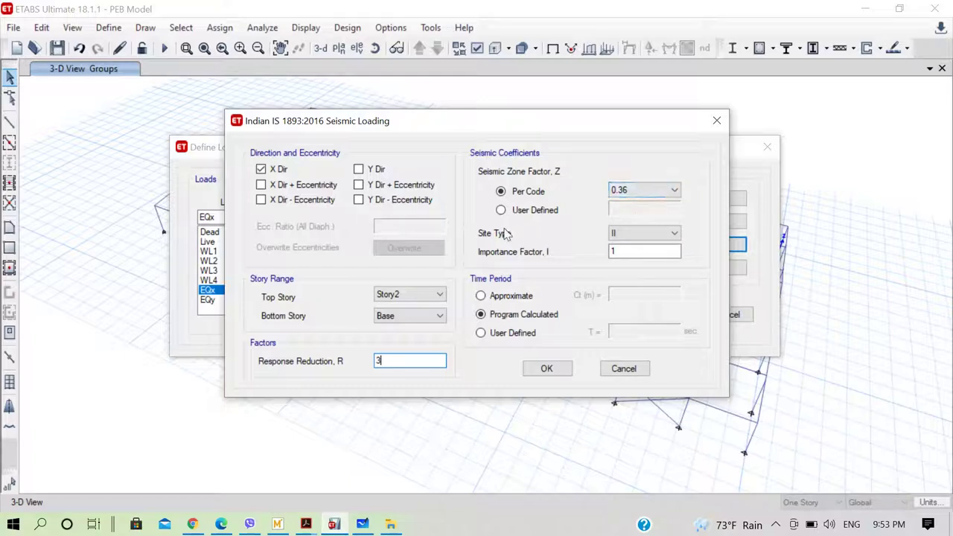
click(629, 234)
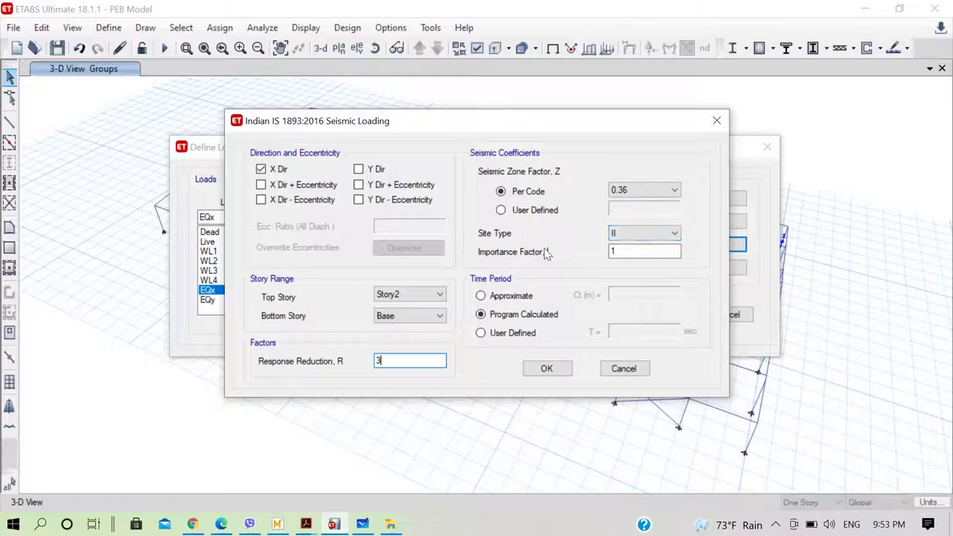
click(645, 251)
click(548, 367)
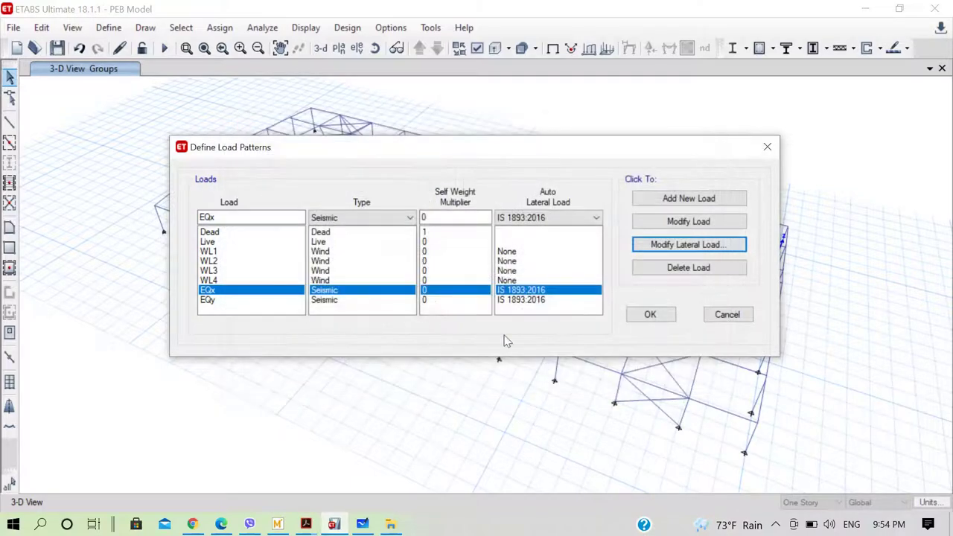
- Restrict EQy's lateral load to Y Dir only, turning off X Dir and all eccentricity cases
click(360, 302)
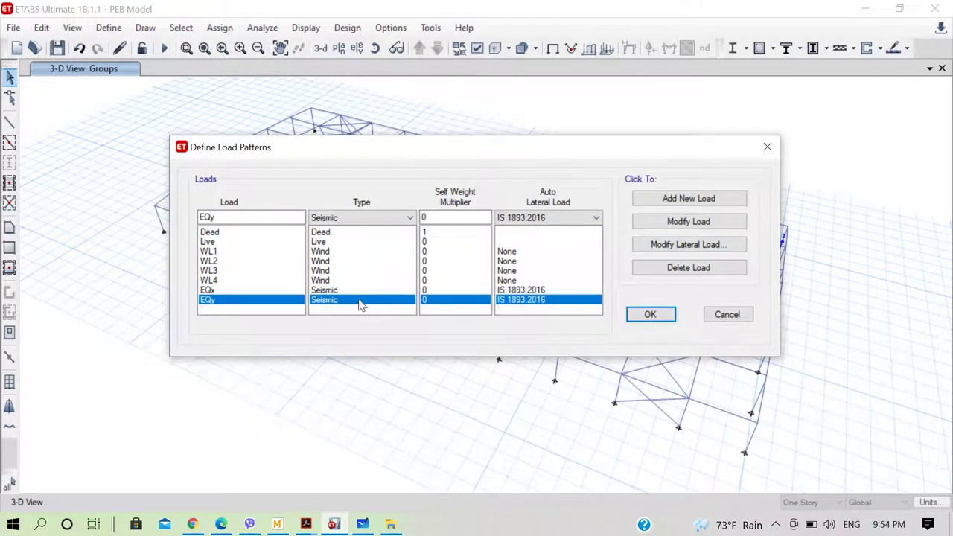
click(699, 248)
click(277, 170)
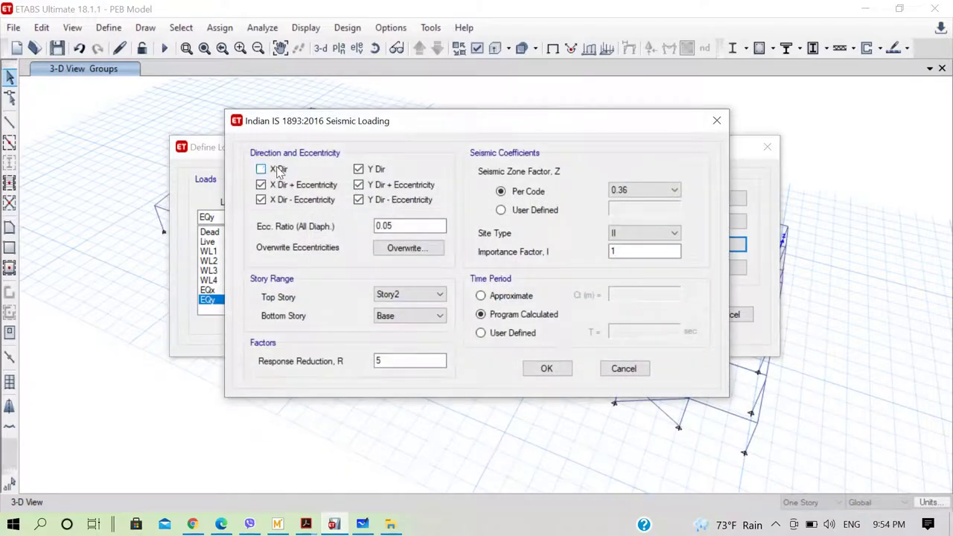
click(284, 186)
click(285, 200)
click(360, 201)
click(376, 188)
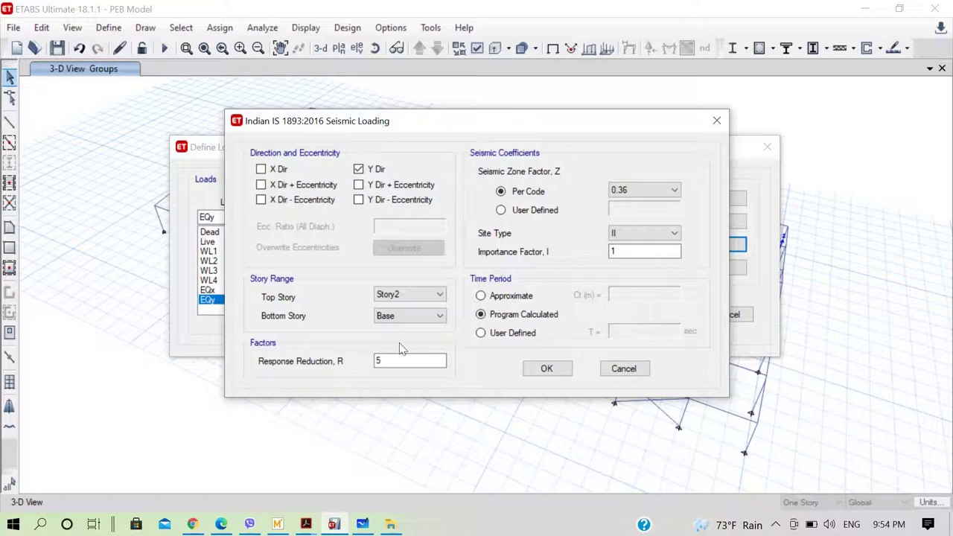
- Set EQy's response reduction factor R to 3 and accept its seismic loading
double_click(415, 360)
text(3)
click(546, 368)
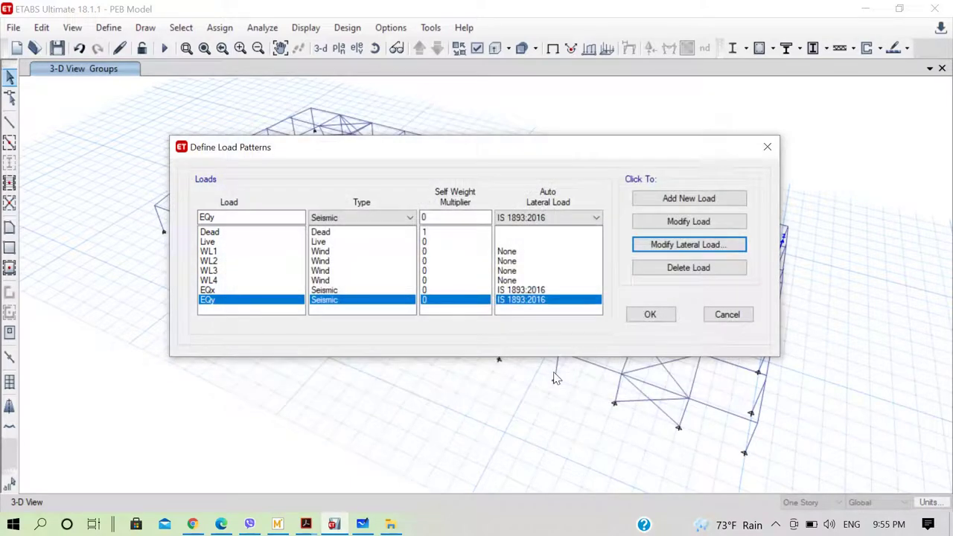
- Accept the defined load patterns and save the model
click(663, 316)
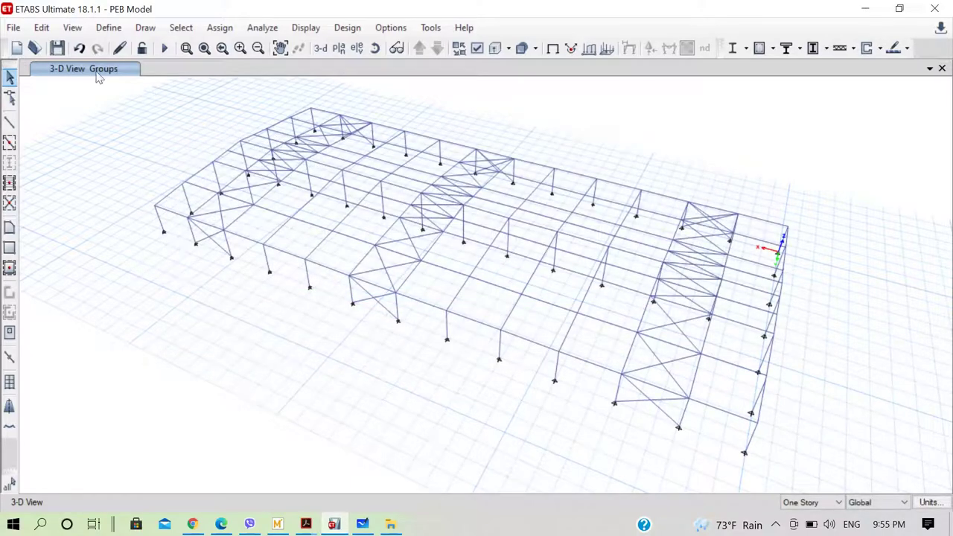
click(57, 49)
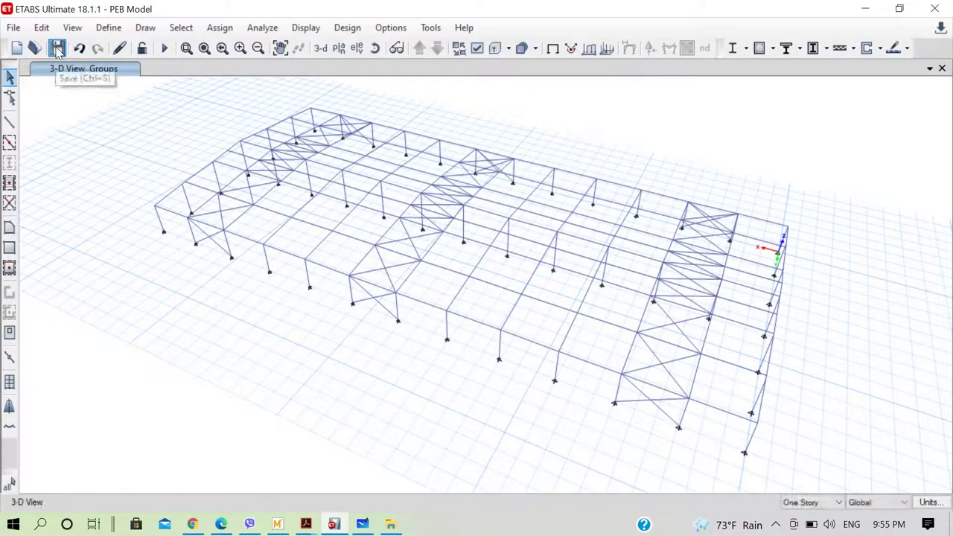
- Review the model's load cases and their types
click(110, 28)
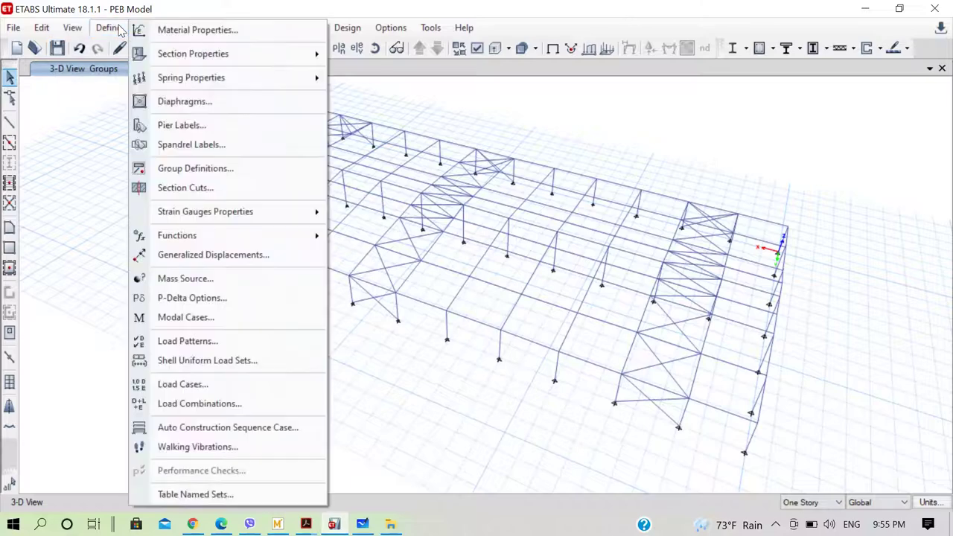
click(237, 384)
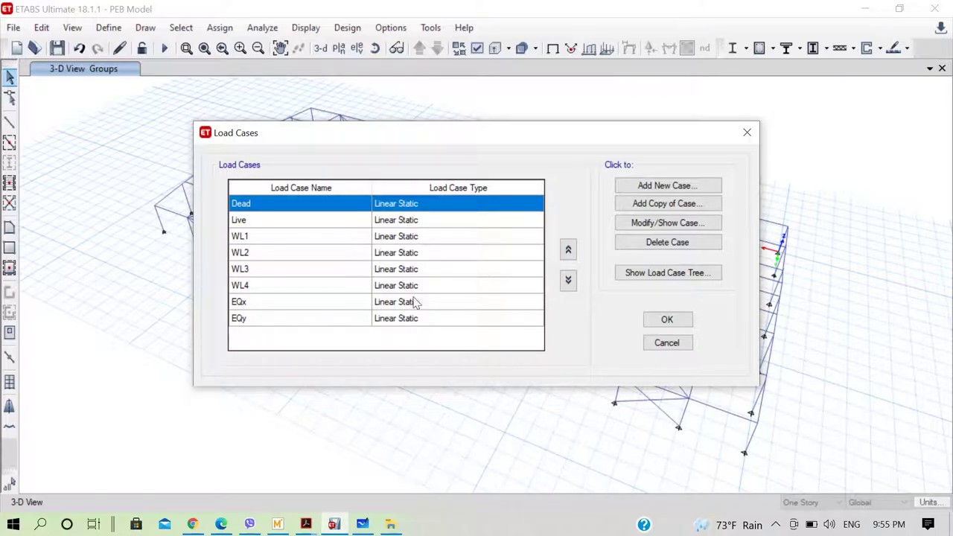
click(666, 320)
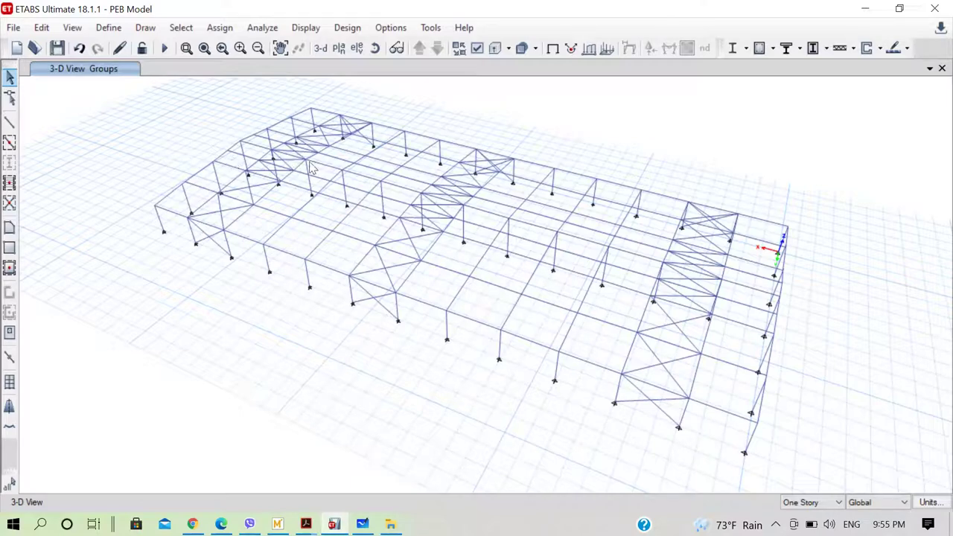
- Add a response spectrum function of type IS 1893:2016 and name it IS1893
click(113, 28)
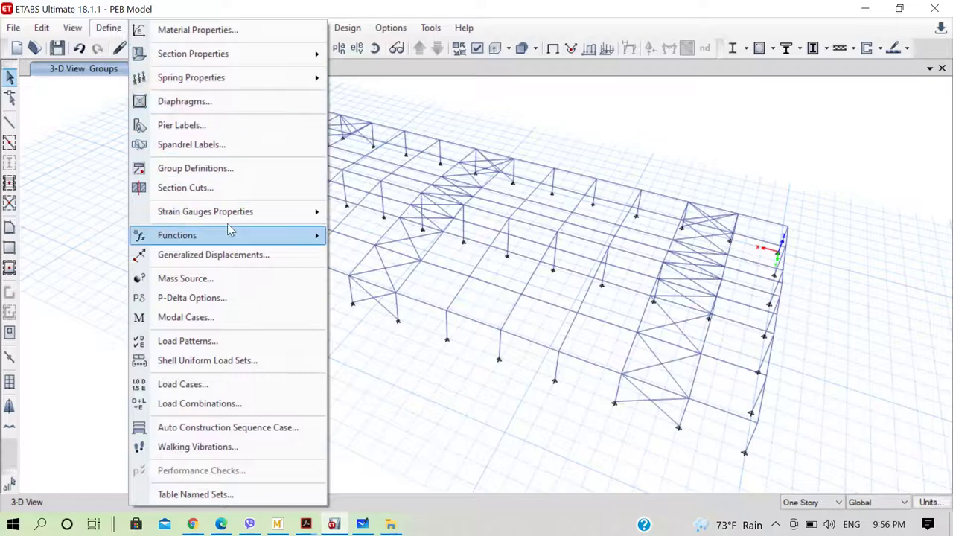
mouse_move(273, 236)
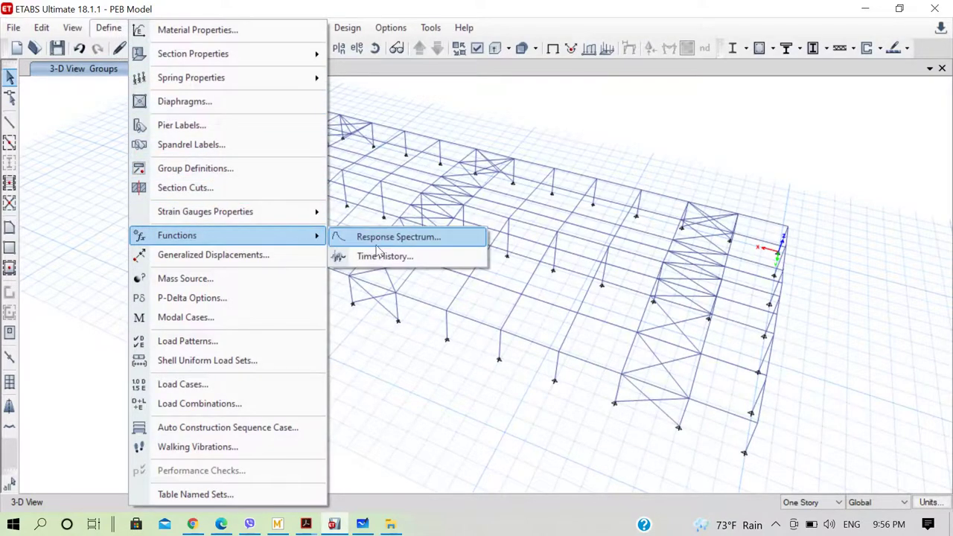
click(357, 237)
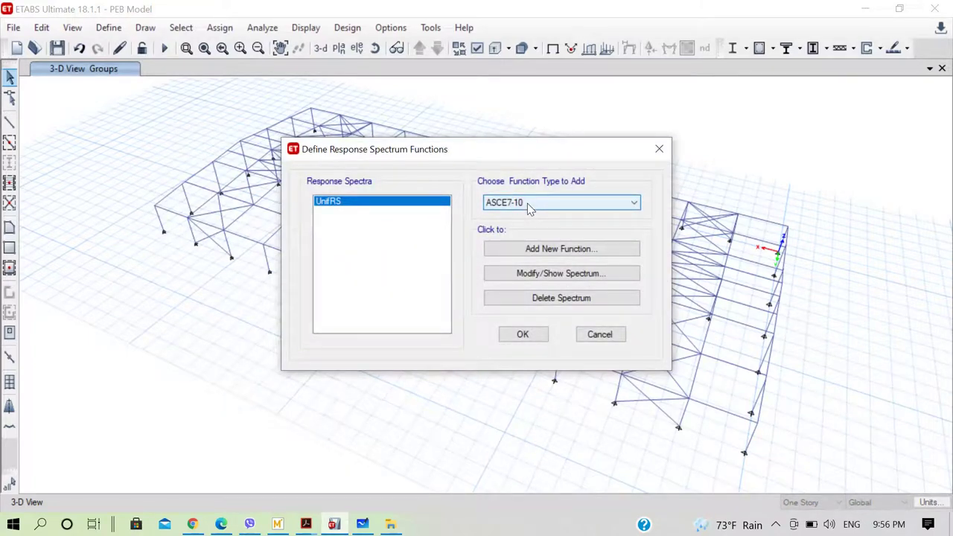
click(527, 204)
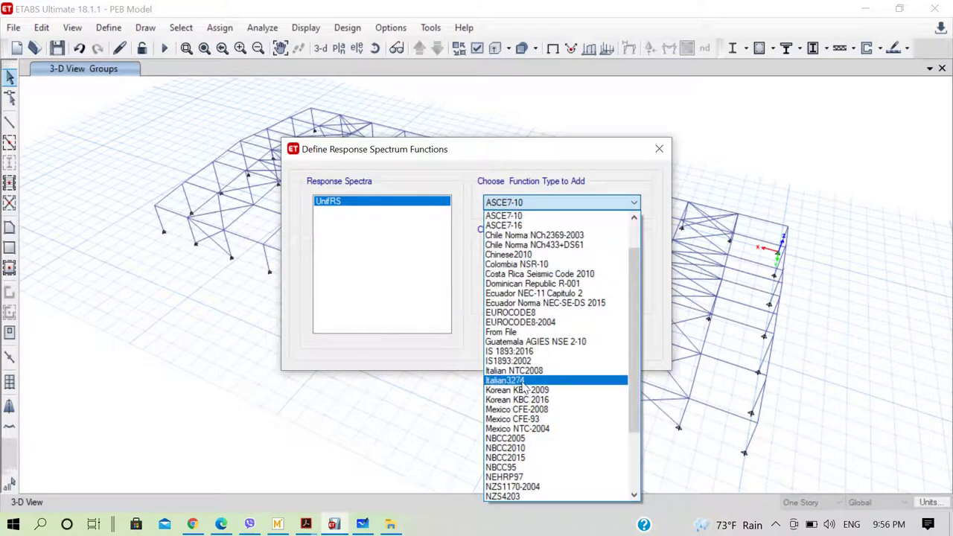
click(525, 351)
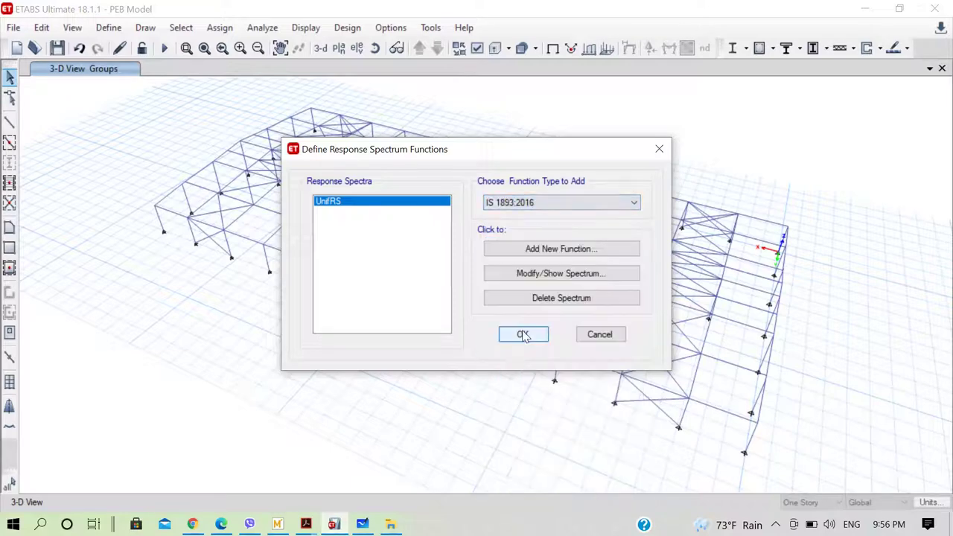
click(549, 250)
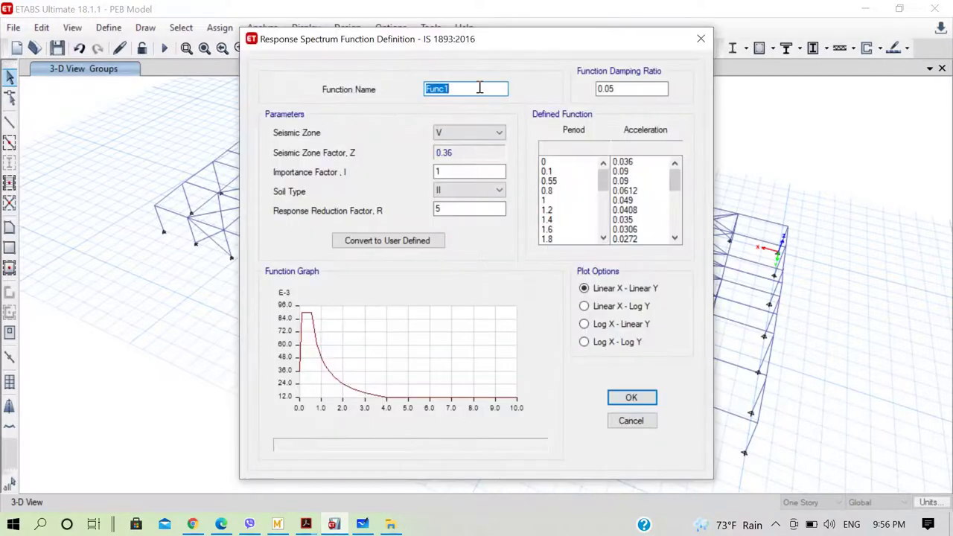
drag(479, 88, 398, 89)
key(BackSpace)
text(IS1893)
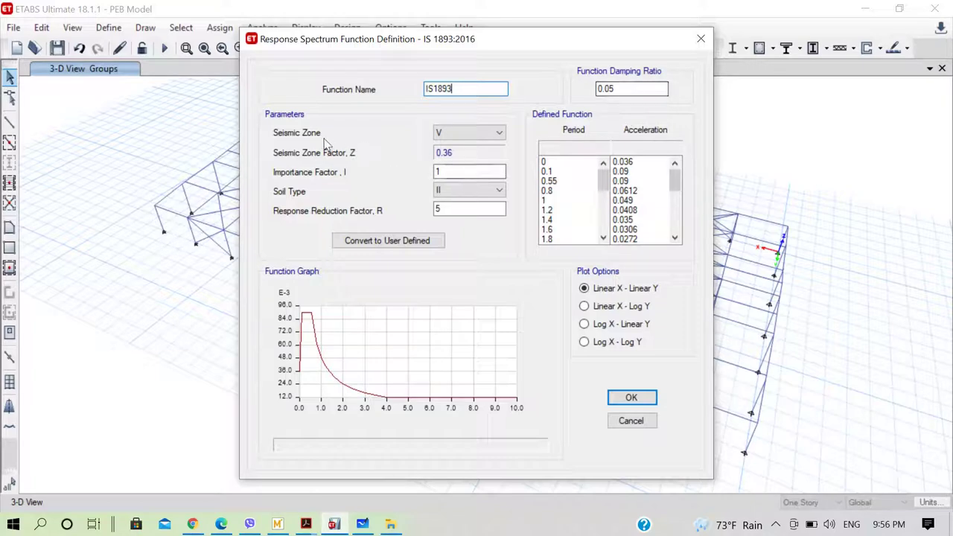
- Set the IS1893 spectrum's response reduction factor R to 3, keeping zone V, importance factor 1 and soil type II, and accept the function
click(484, 134)
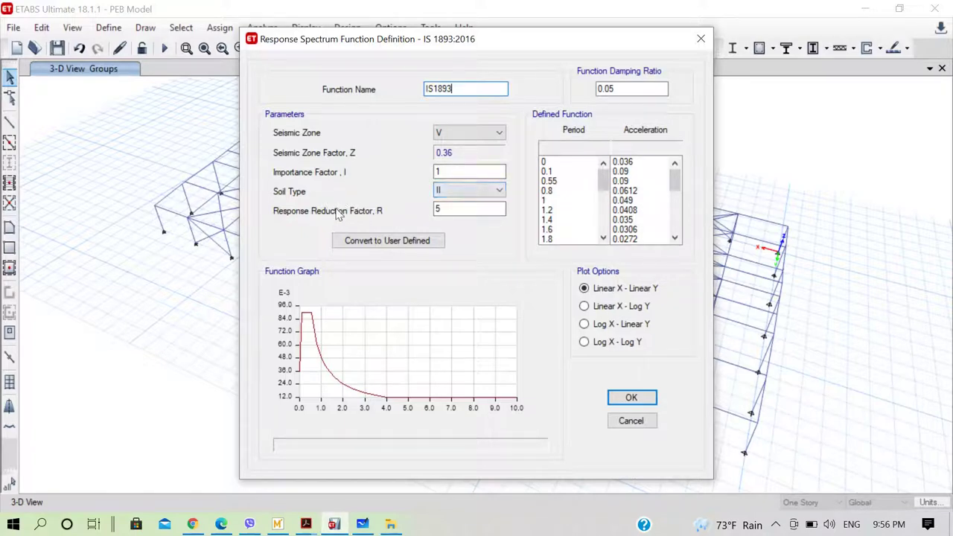
double_click(461, 211)
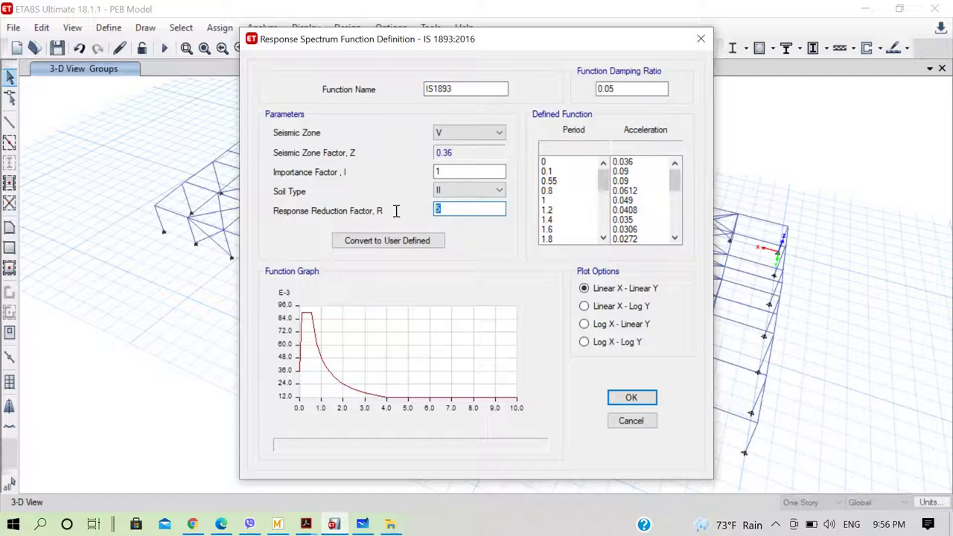
text(3)
click(462, 172)
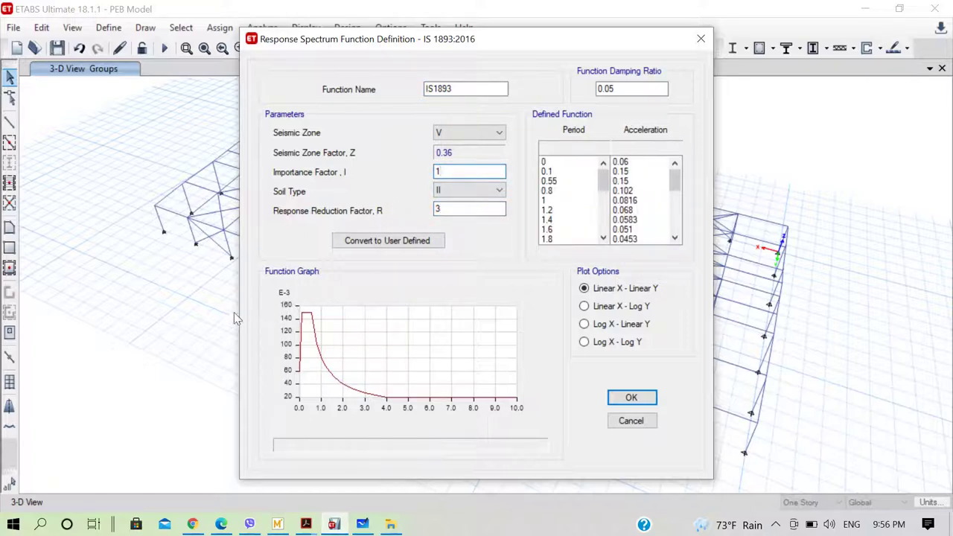
click(630, 398)
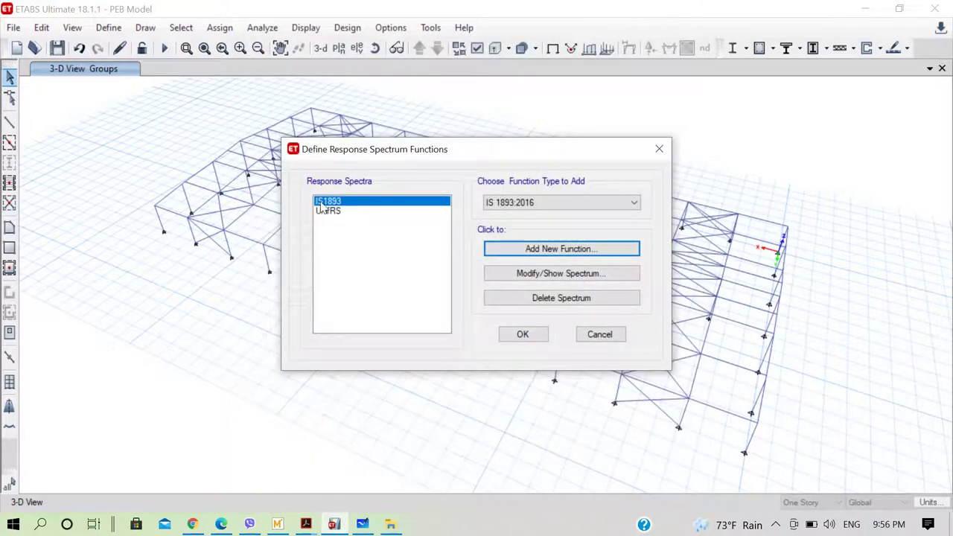
click(537, 334)
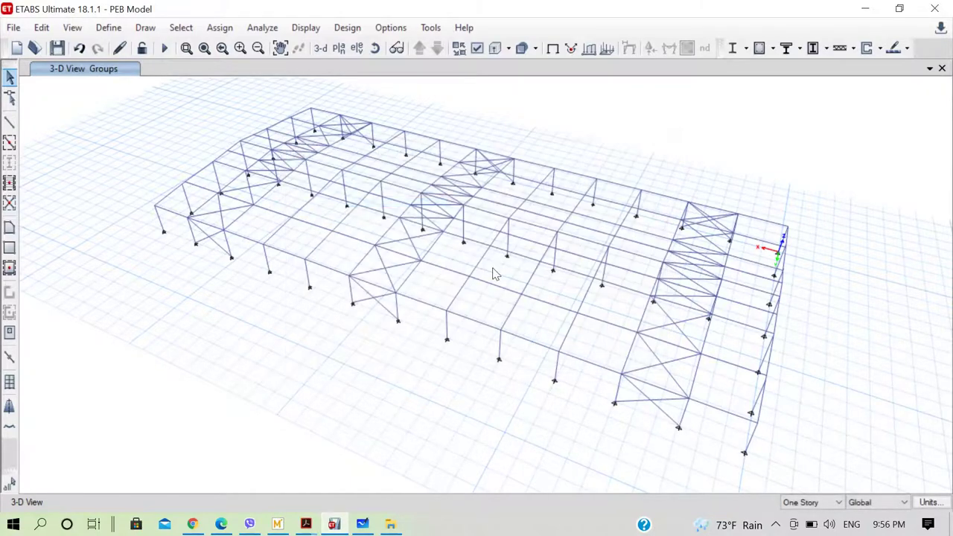
click(109, 28)
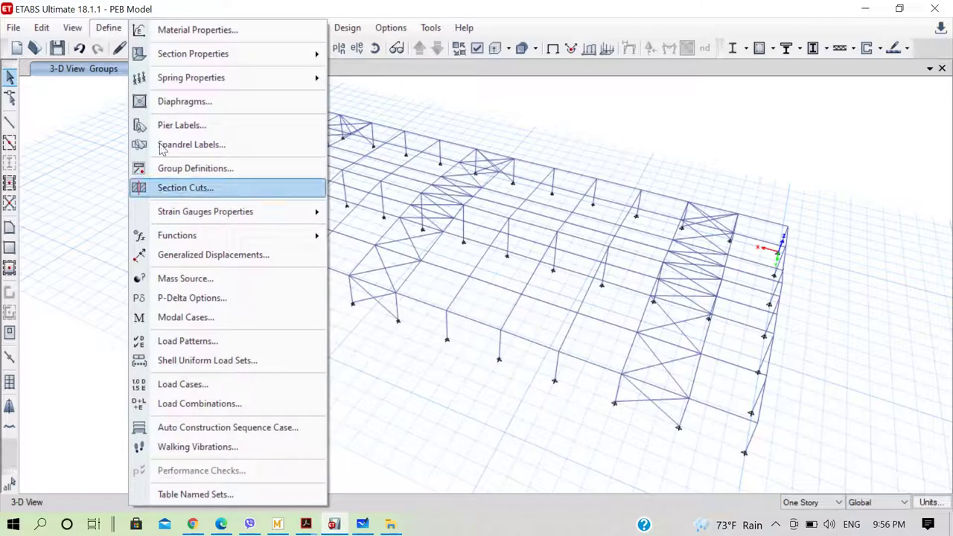
click(208, 384)
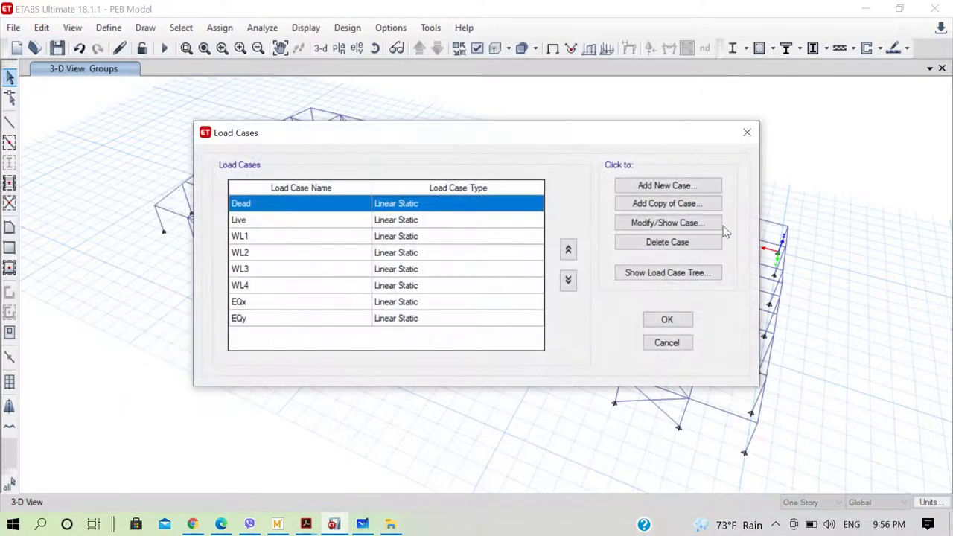
click(648, 188)
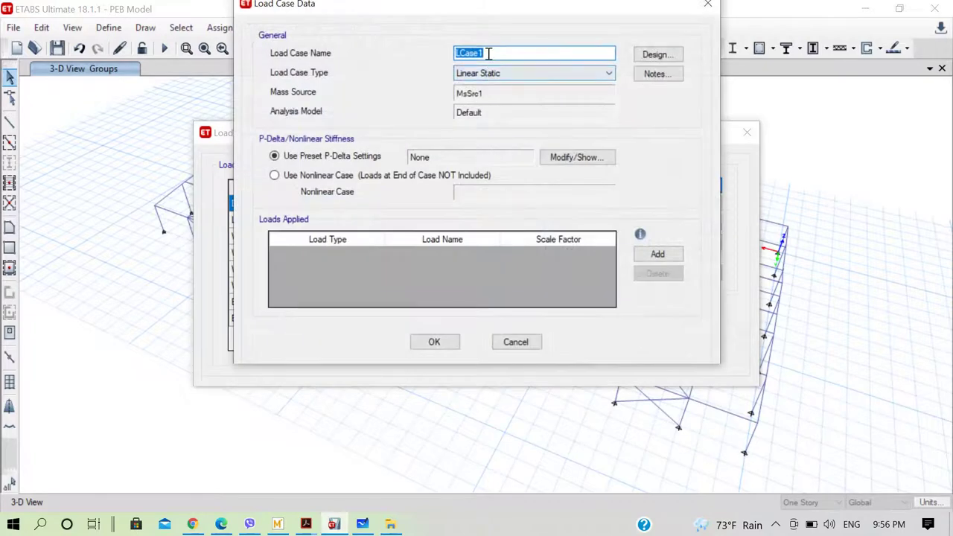
text(RSx)
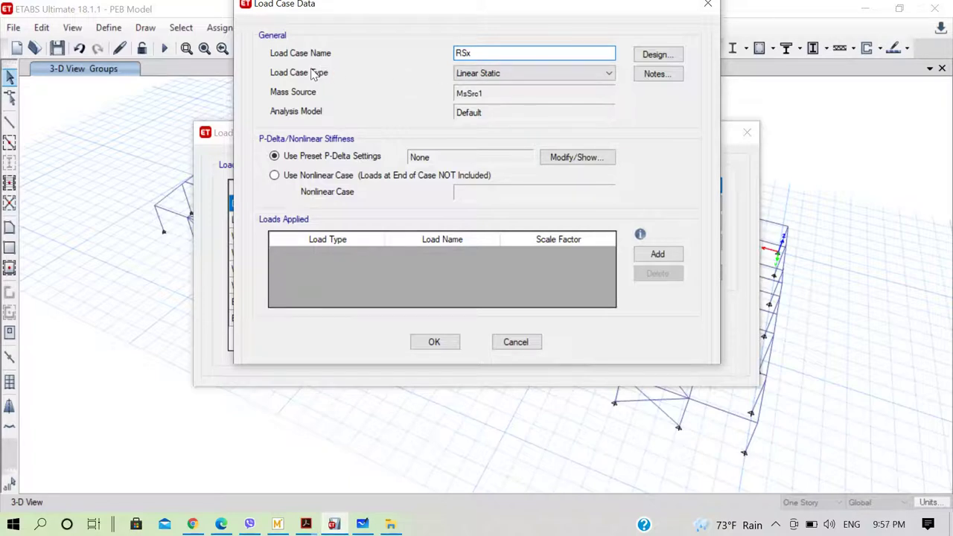
click(533, 74)
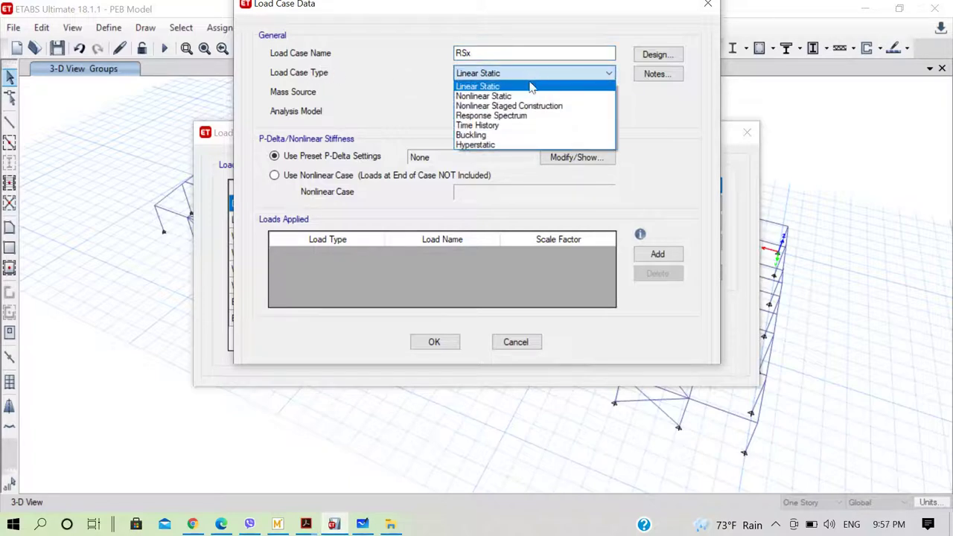
click(500, 116)
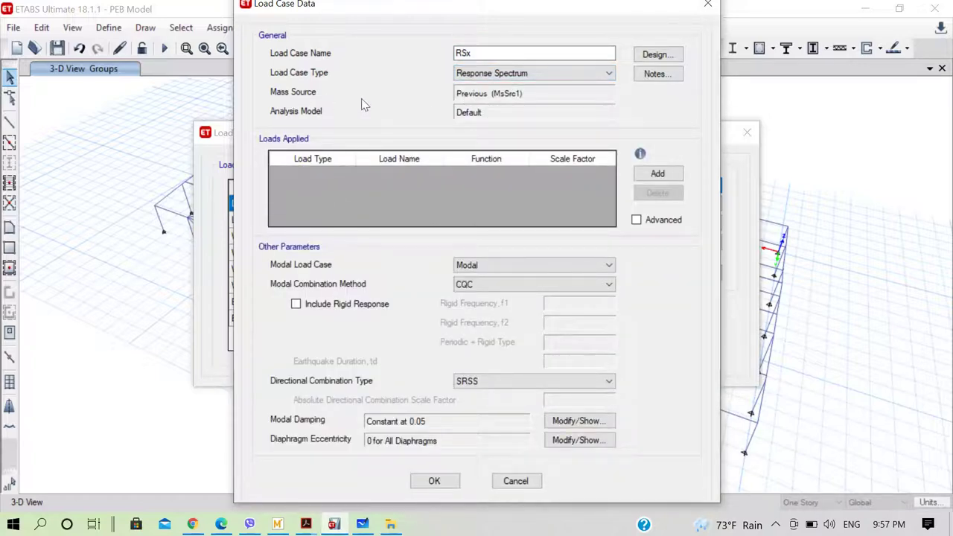
click(519, 480)
click(667, 341)
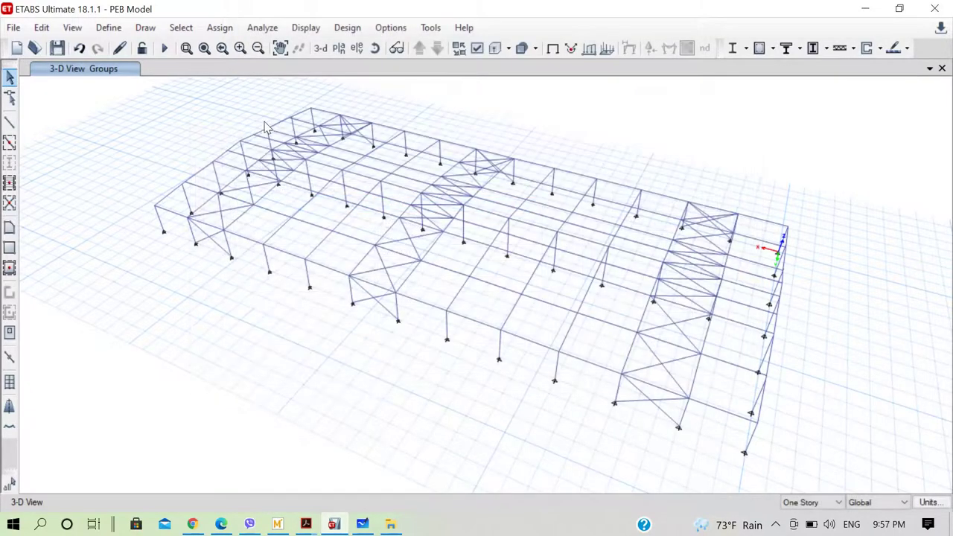
- Rename the default mass source as MassSource and base it on specified load patterns instead of element self mass
click(108, 28)
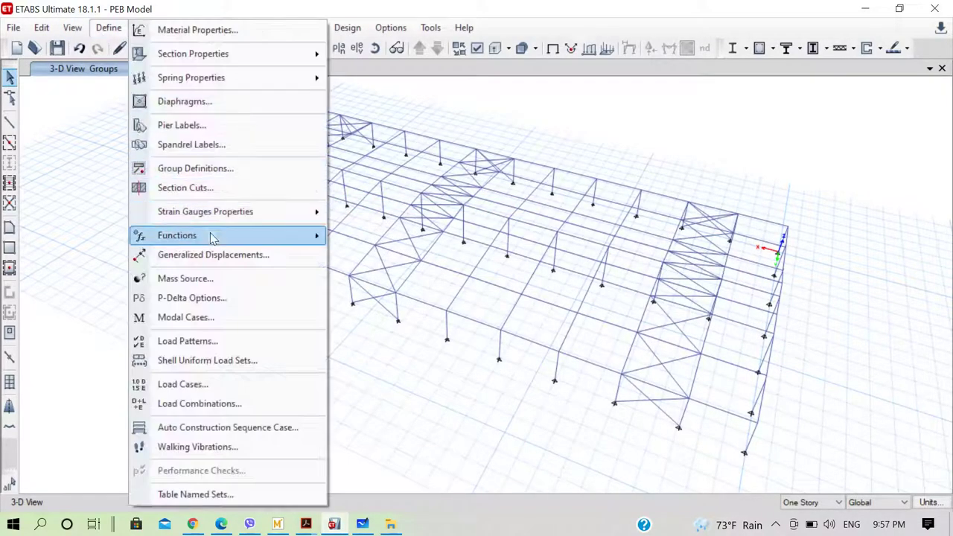
click(158, 279)
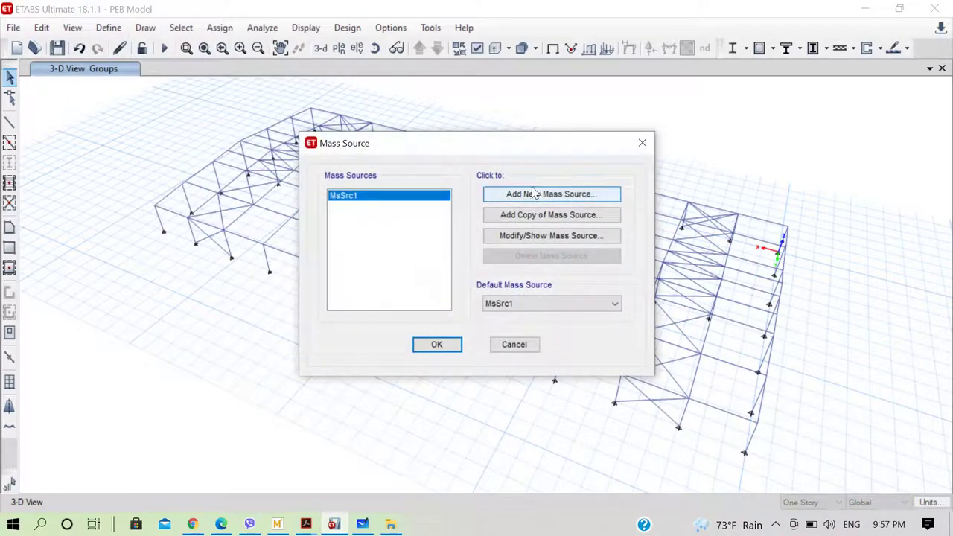
click(533, 237)
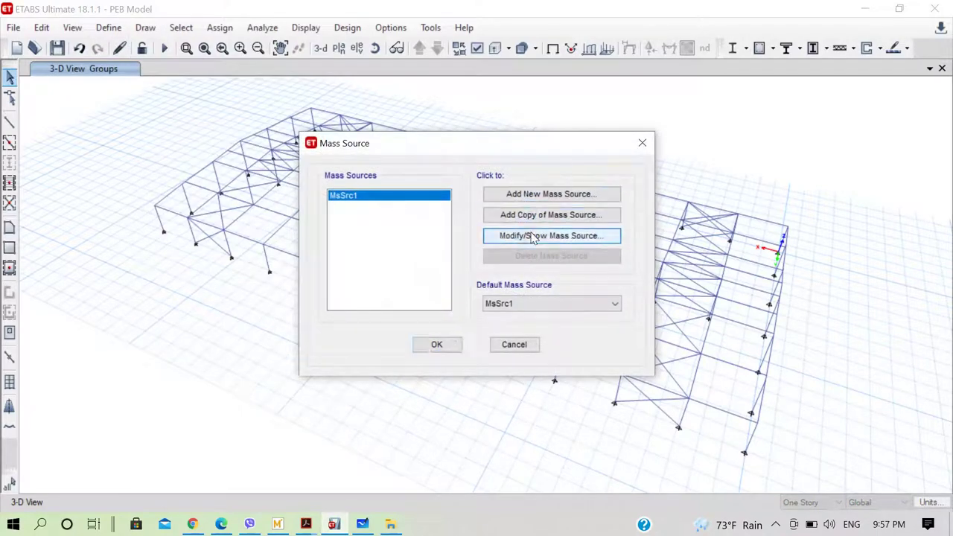
drag(376, 161, 285, 163)
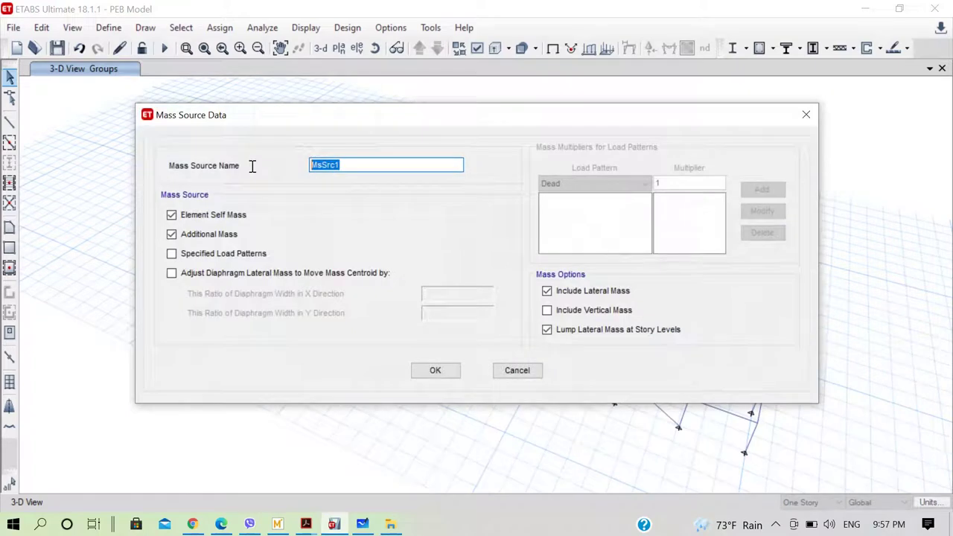
text(MassSource)
click(199, 217)
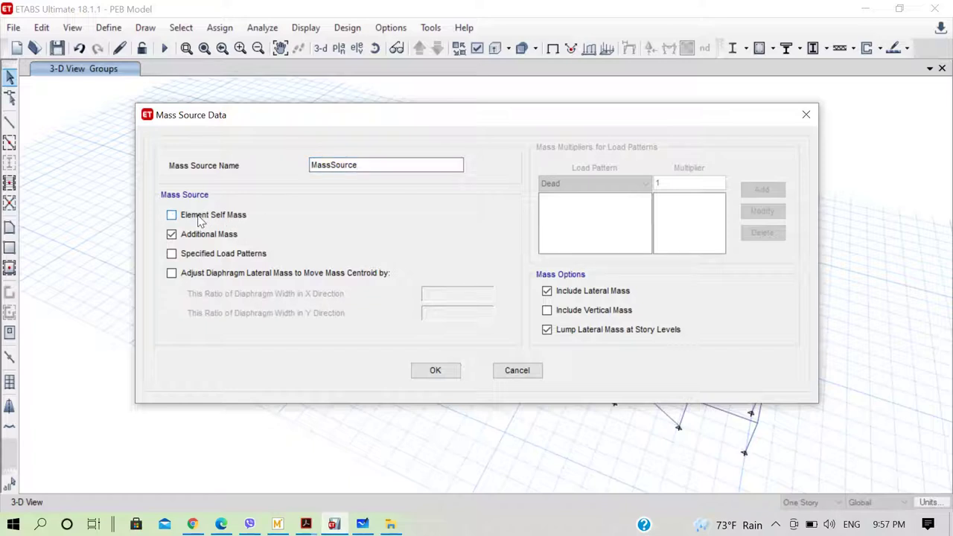
click(207, 257)
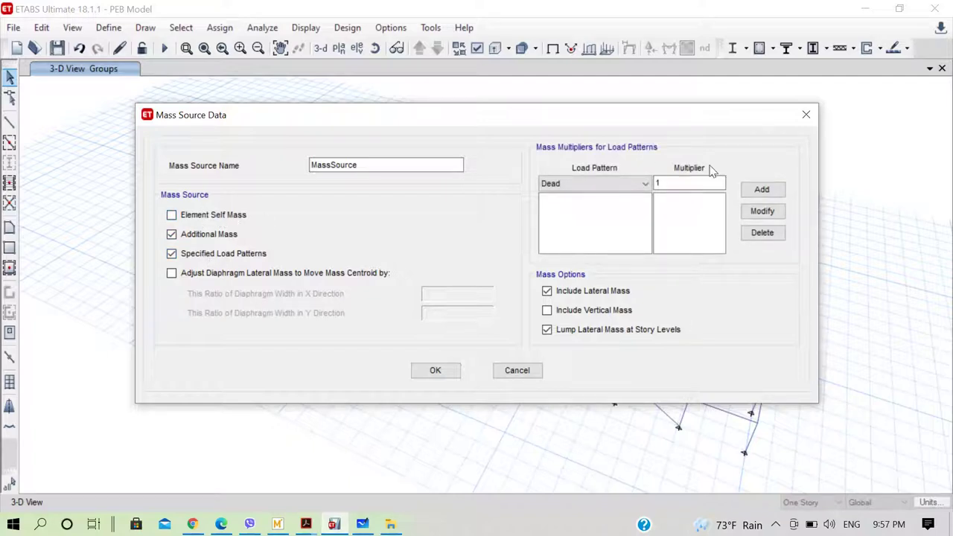
- Add the Dead load pattern with a multiplier of 1 to the mass source and accept the definition
click(623, 183)
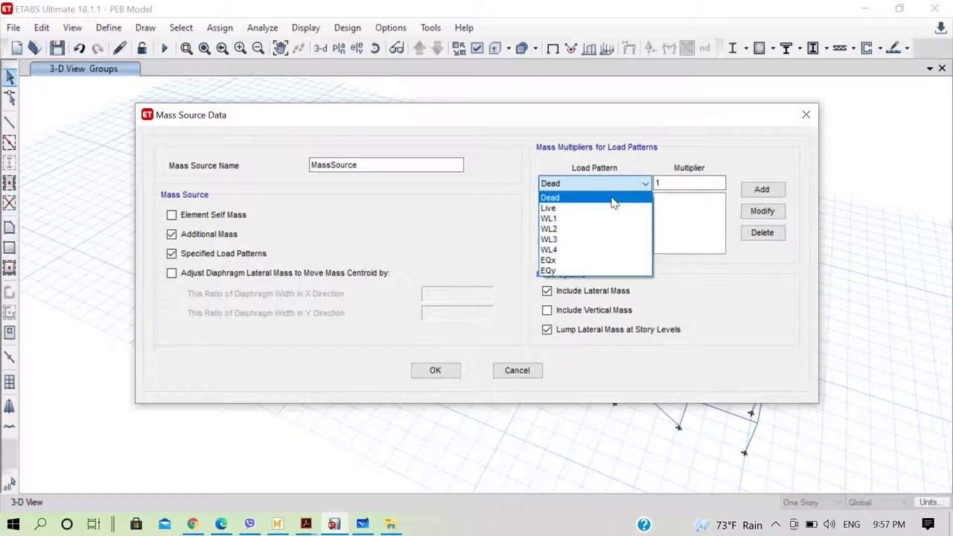
click(616, 195)
click(668, 185)
click(761, 189)
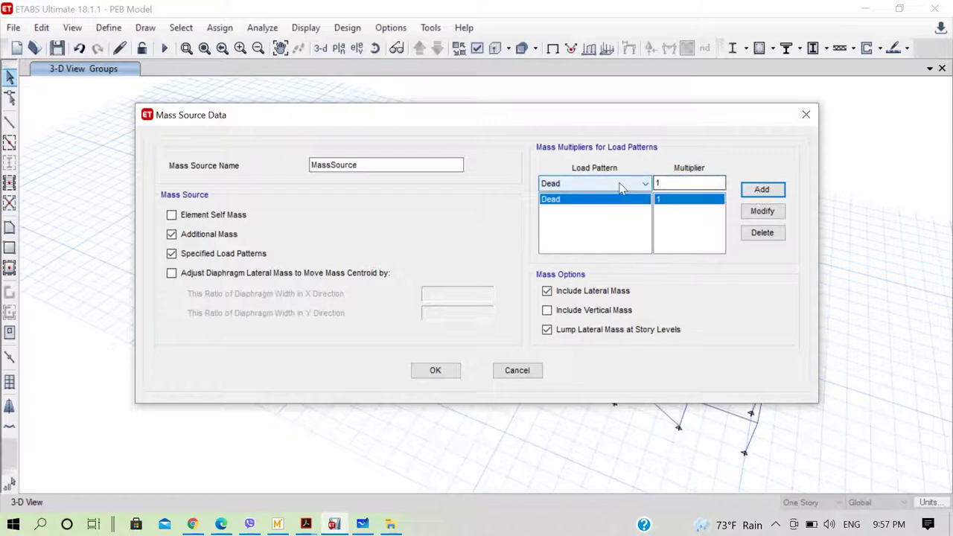
click(625, 185)
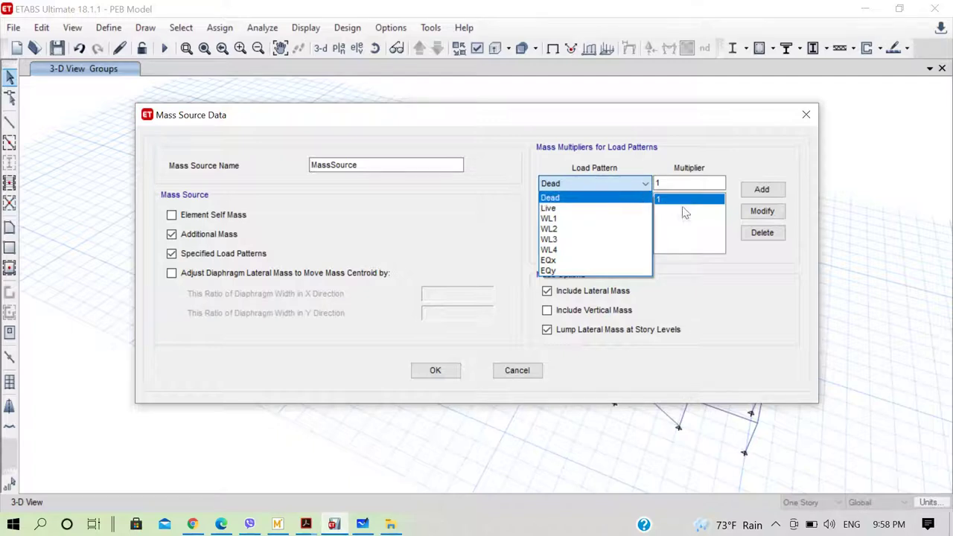
click(700, 231)
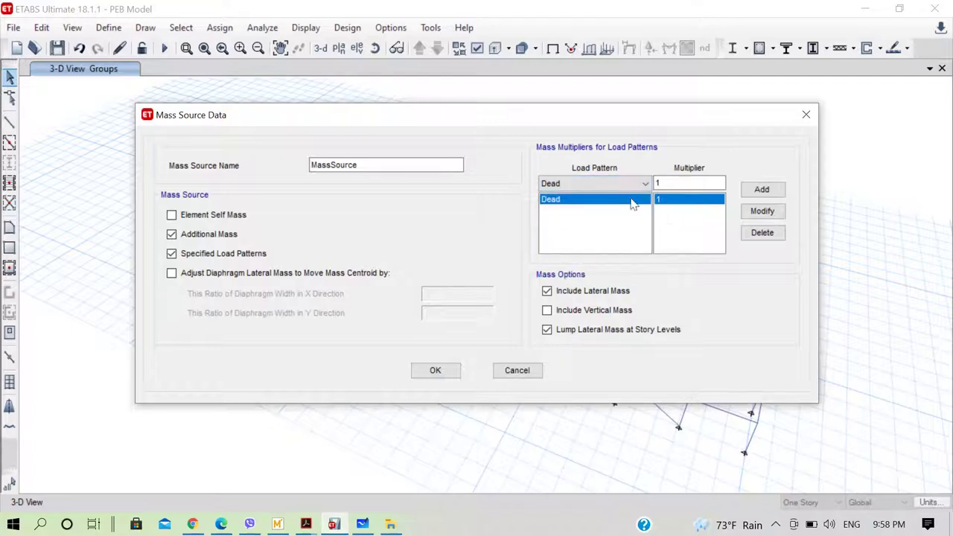
click(437, 370)
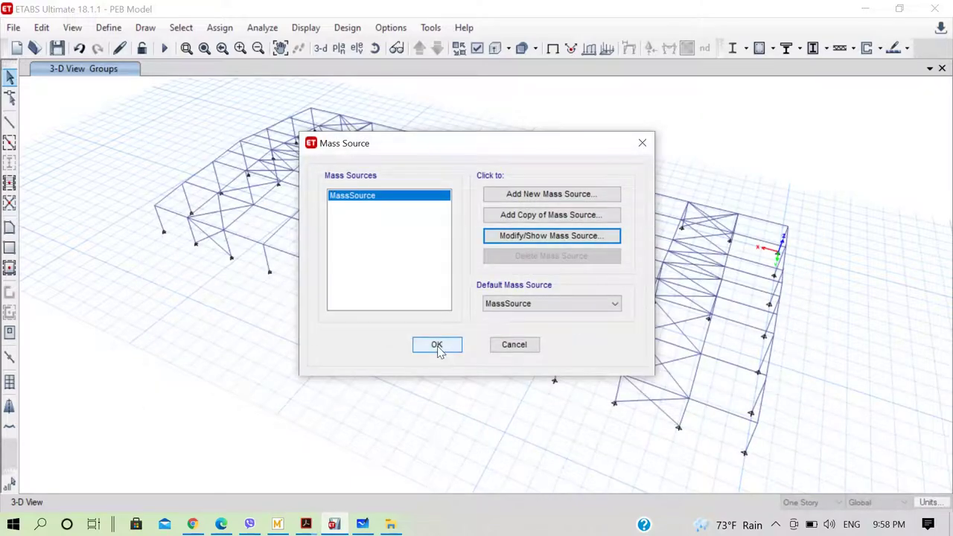
click(438, 347)
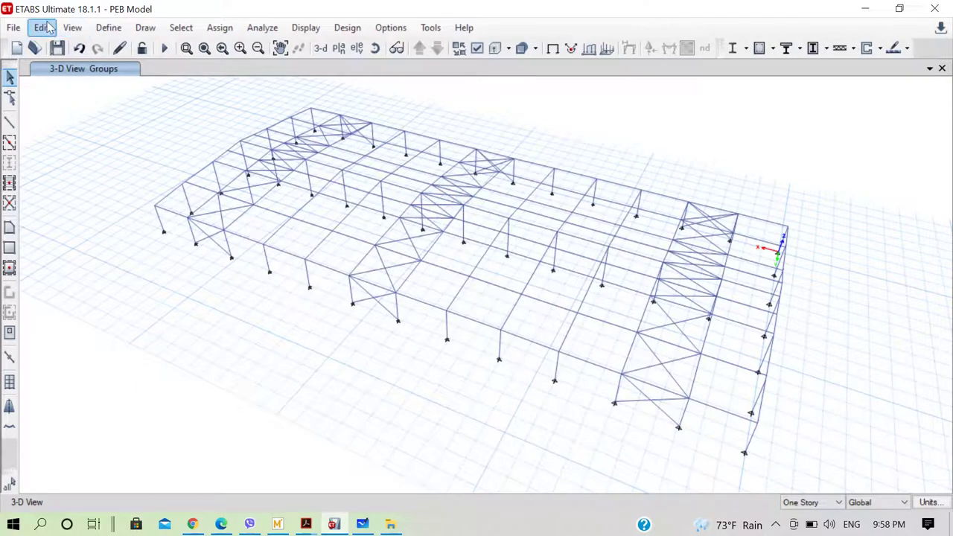
- Add a new load case named RSx and set its type to Response Spectrum
click(110, 33)
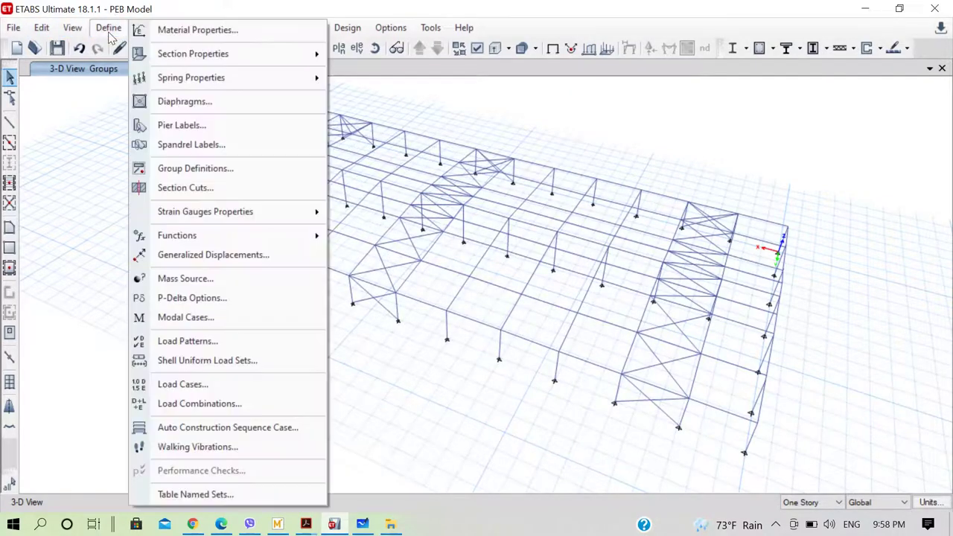
click(223, 384)
click(668, 186)
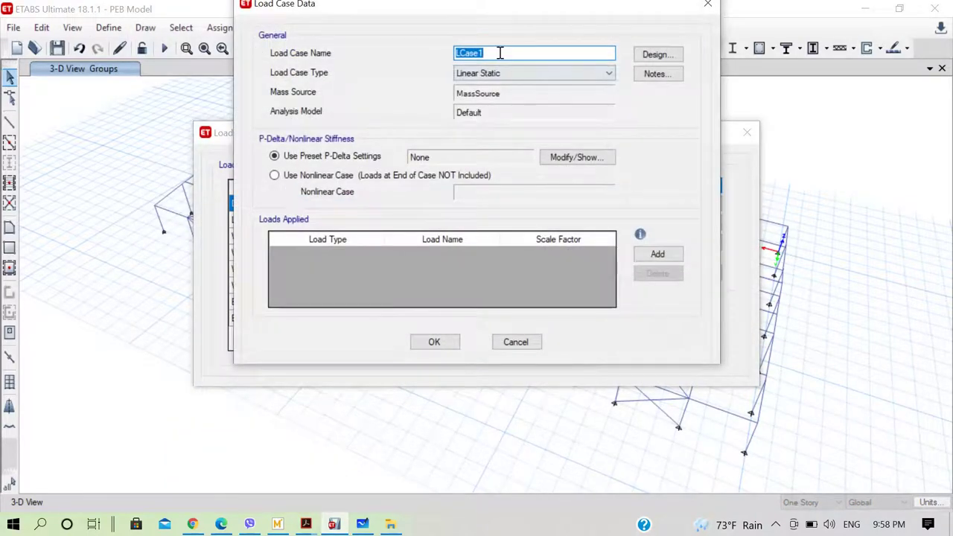
text(RSc)
key(BackSpace)
text(x)
click(495, 72)
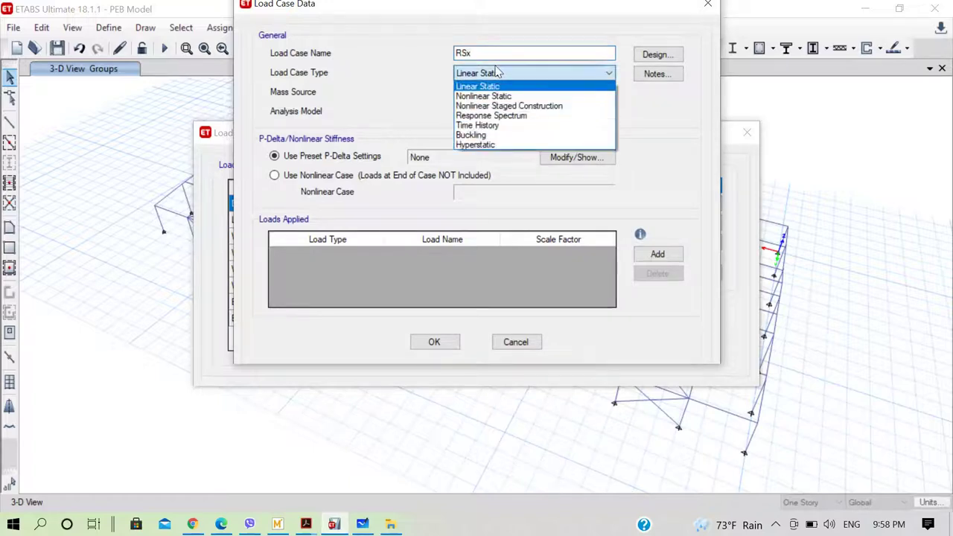
click(489, 117)
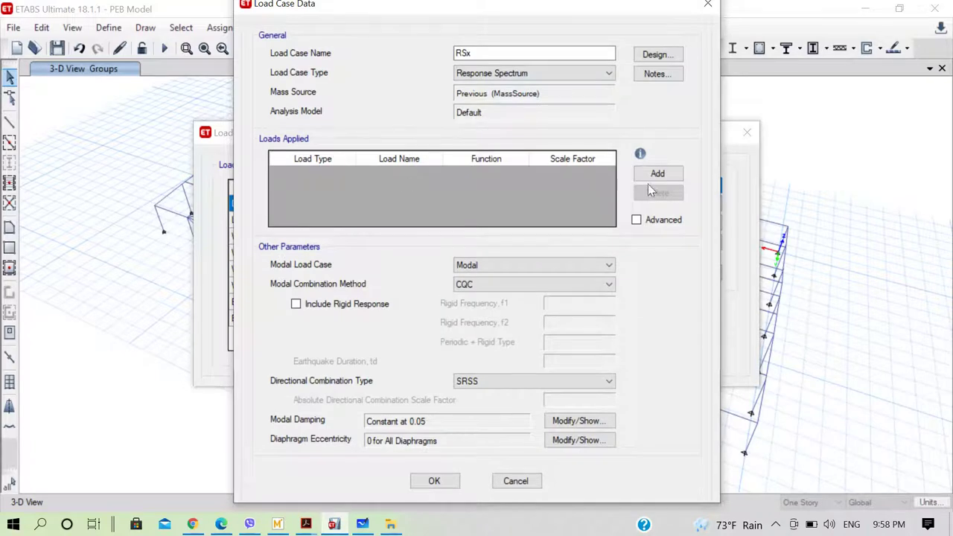
- Apply an Acceleration load in direction U1 with the IS1893 function to RSx and accept the load case definitions
click(658, 173)
click(345, 175)
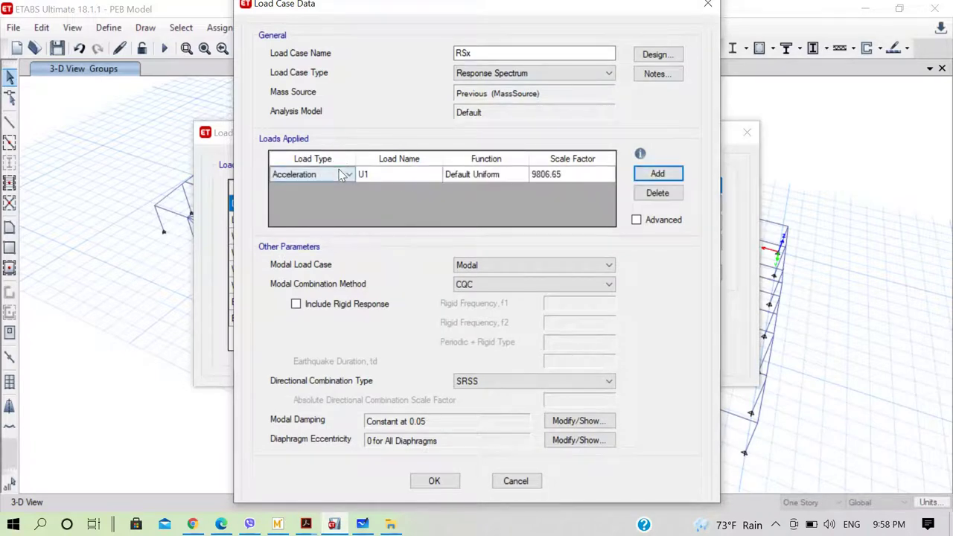
click(348, 174)
click(337, 186)
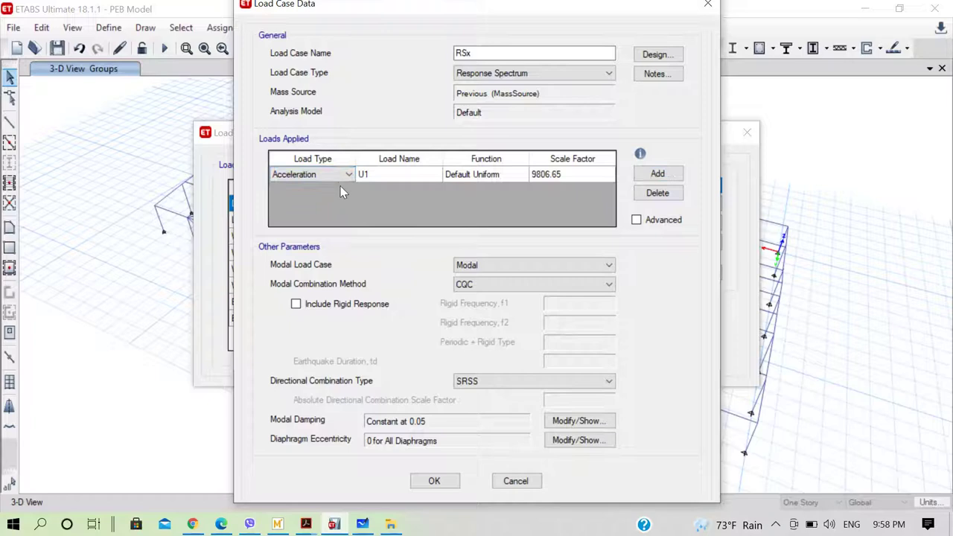
click(428, 175)
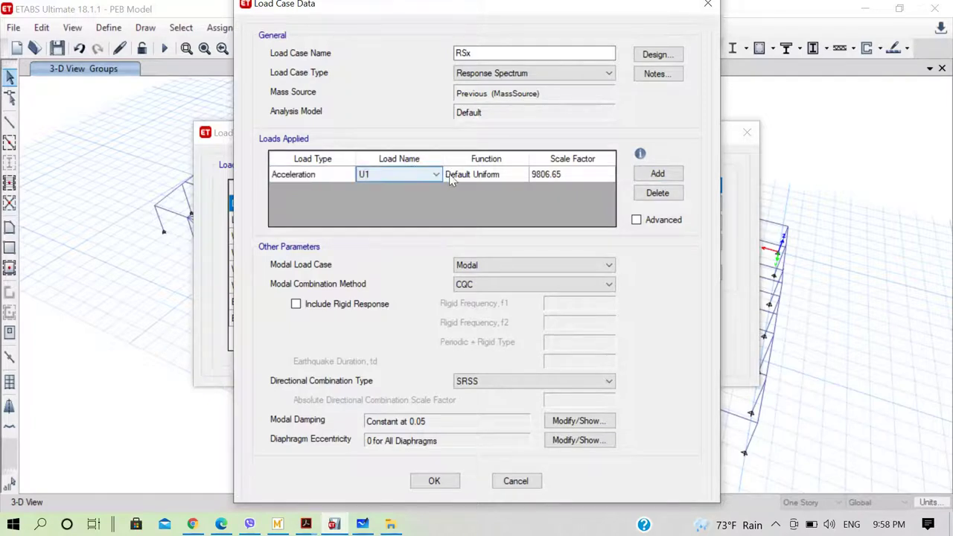
click(502, 174)
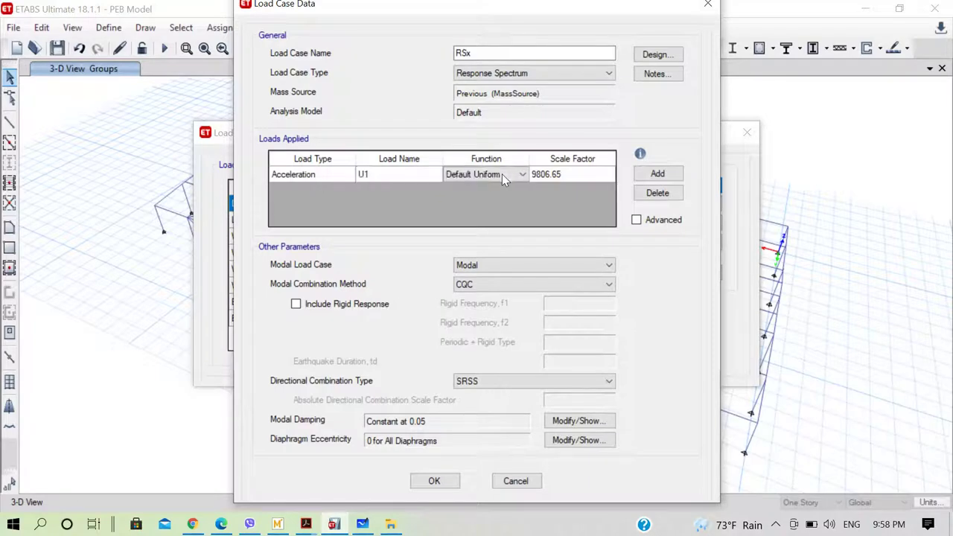
click(501, 174)
click(492, 204)
drag(554, 13, 435, 6)
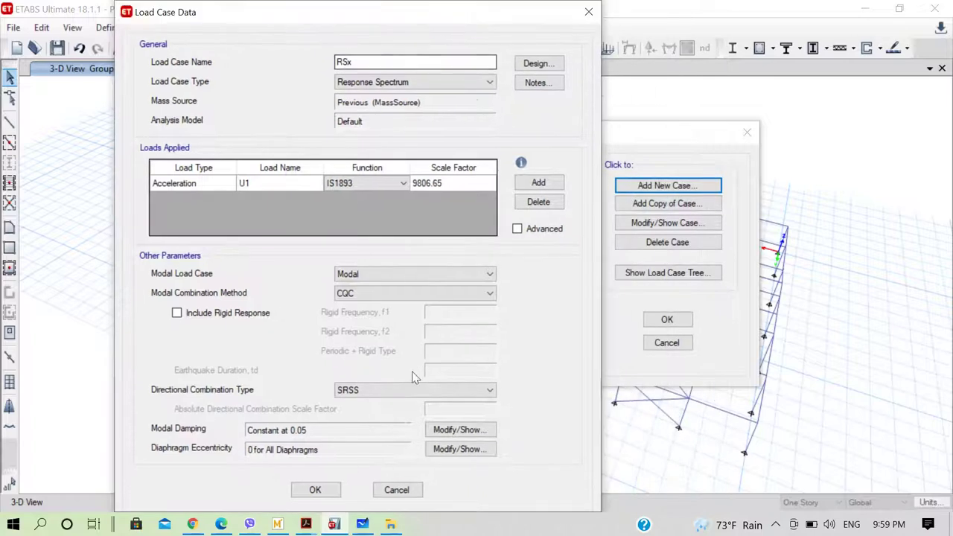
click(317, 489)
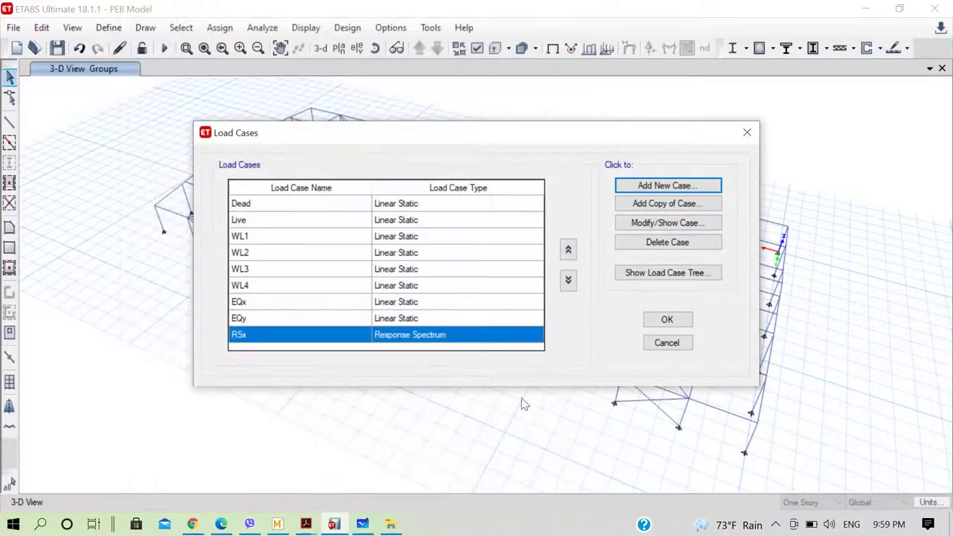
click(664, 322)
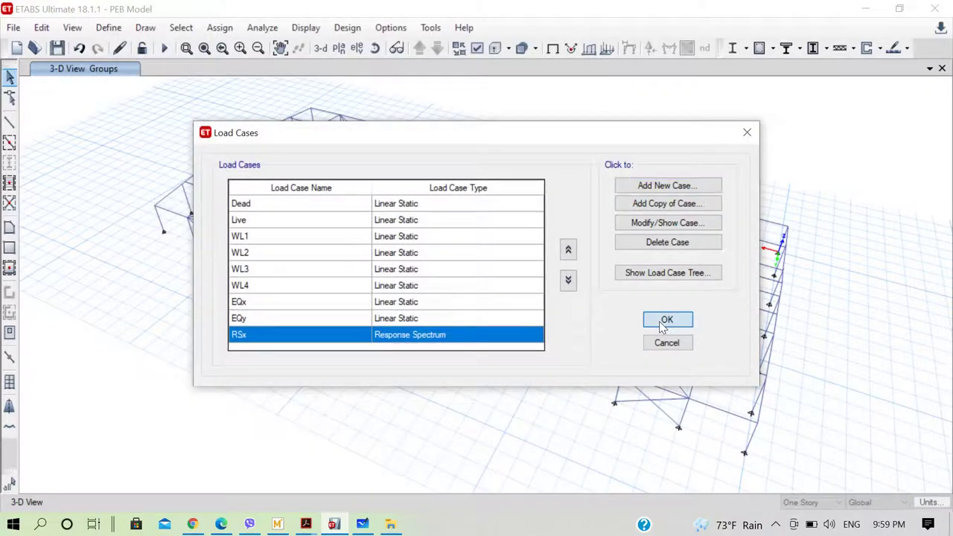
- Set the length unit of the translational acceleration display units to m and accept the units
click(928, 503)
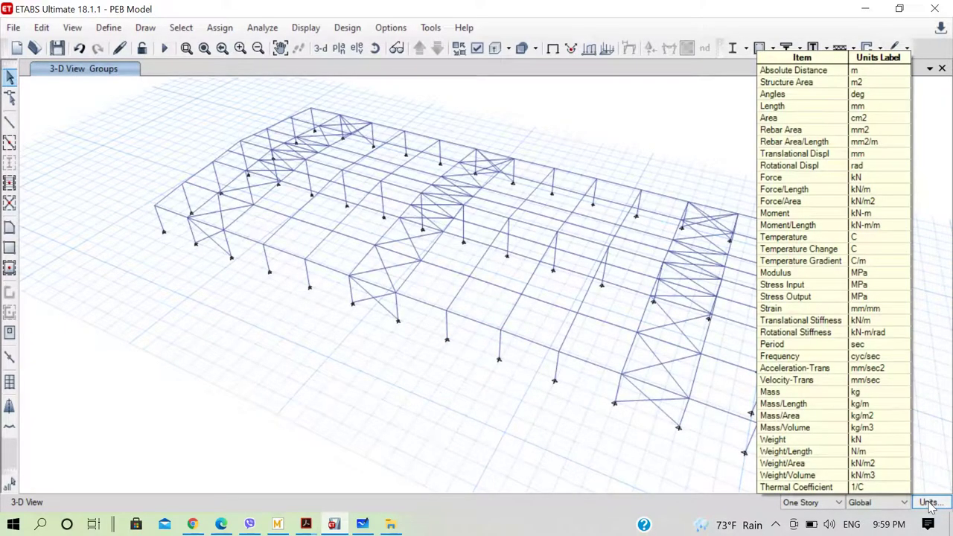
click(929, 503)
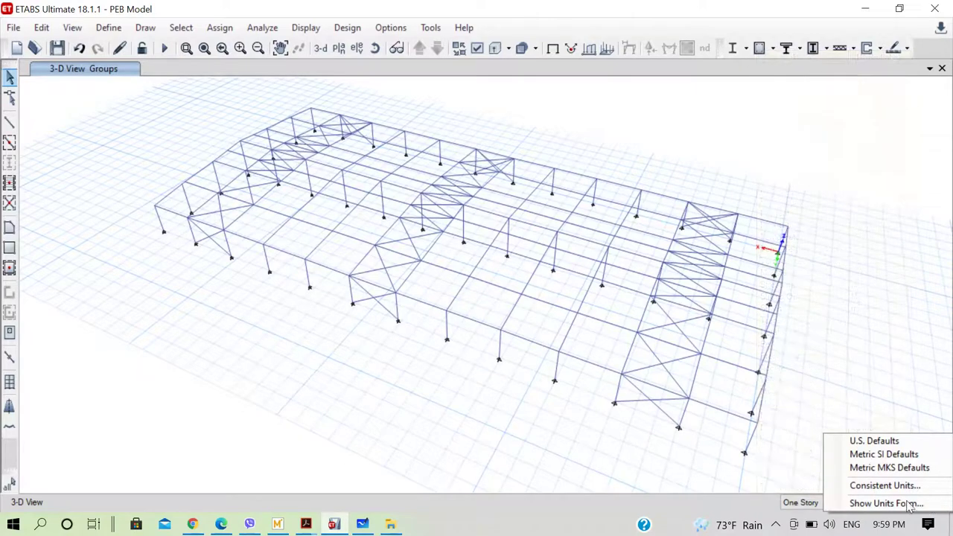
click(907, 504)
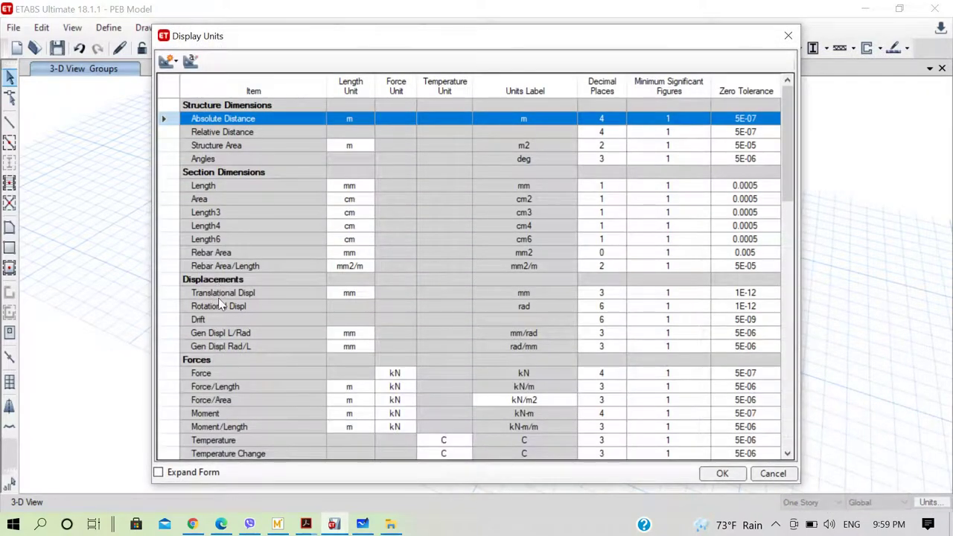
scroll(233, 357, down, 7)
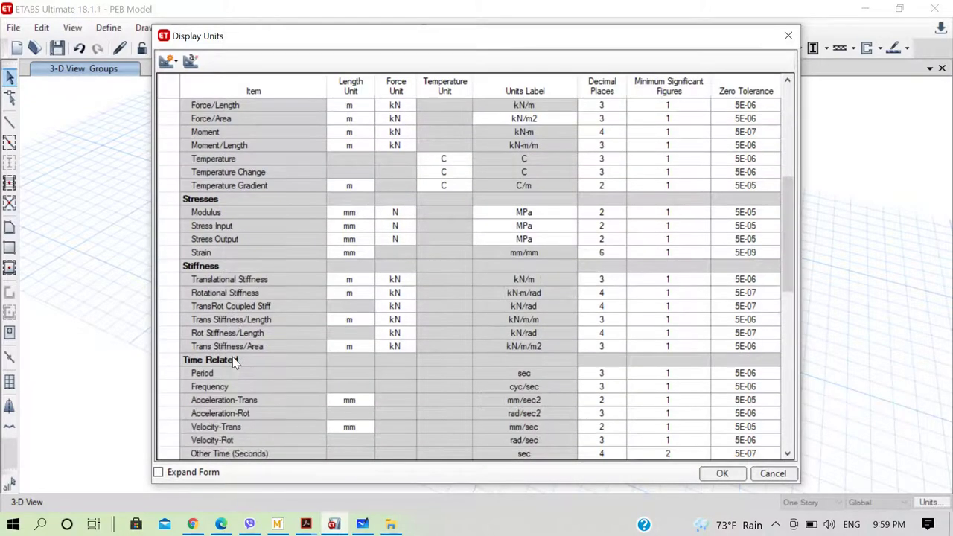
scroll(232, 358, down, 3)
scroll(252, 336, up, 9)
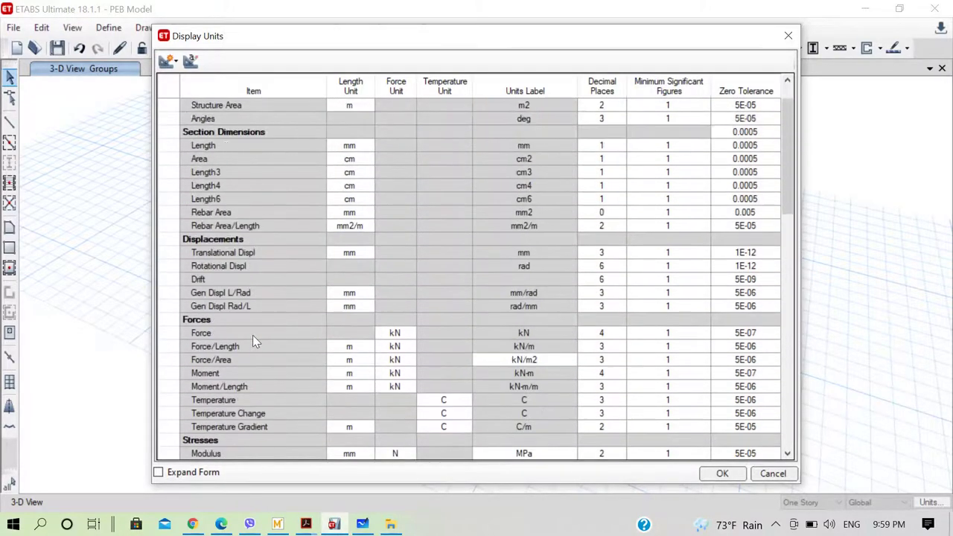
scroll(260, 297, up, 1)
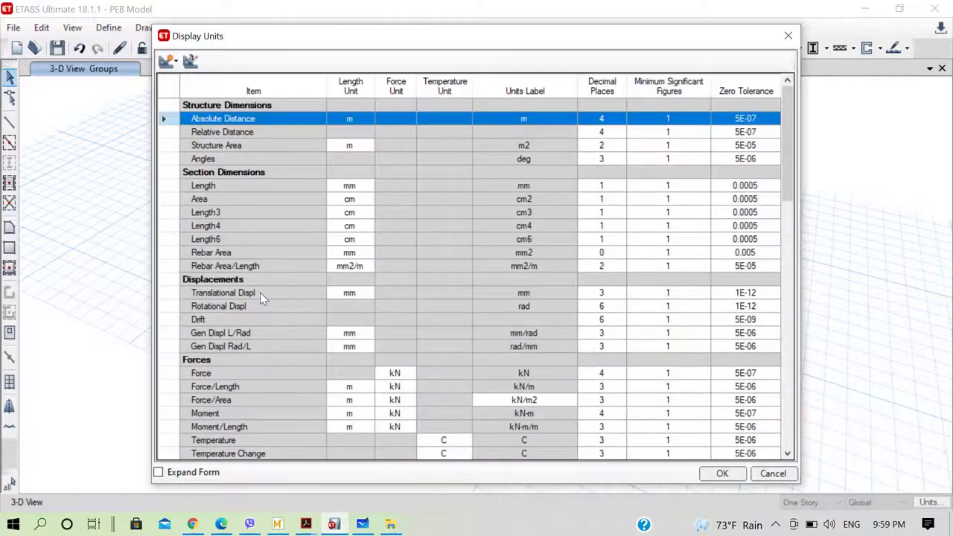
scroll(267, 306, down, 1)
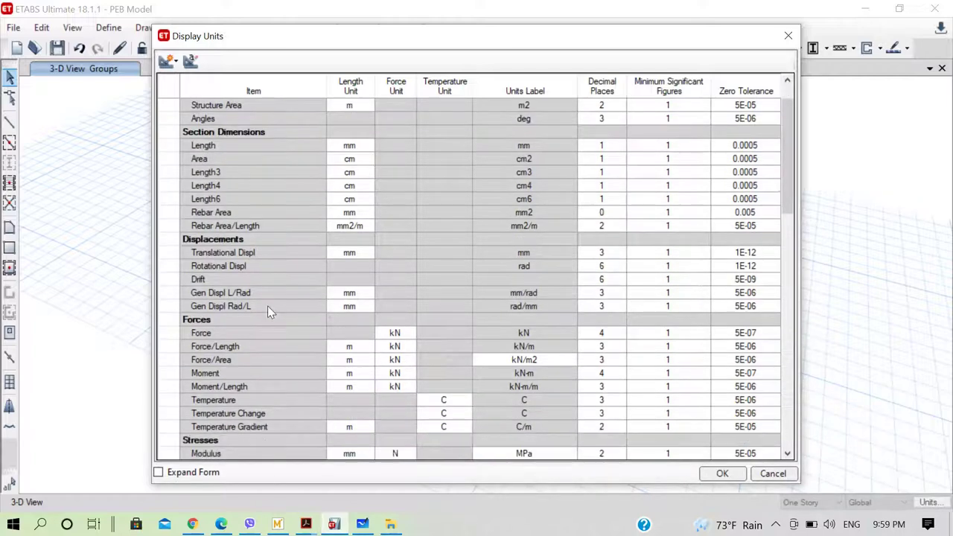
scroll(267, 306, down, 6)
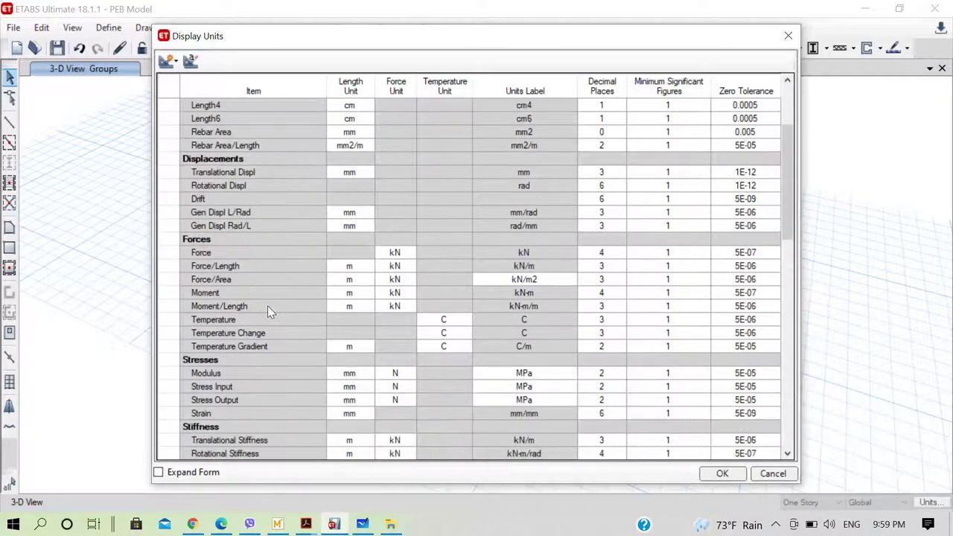
scroll(268, 306, down, 2)
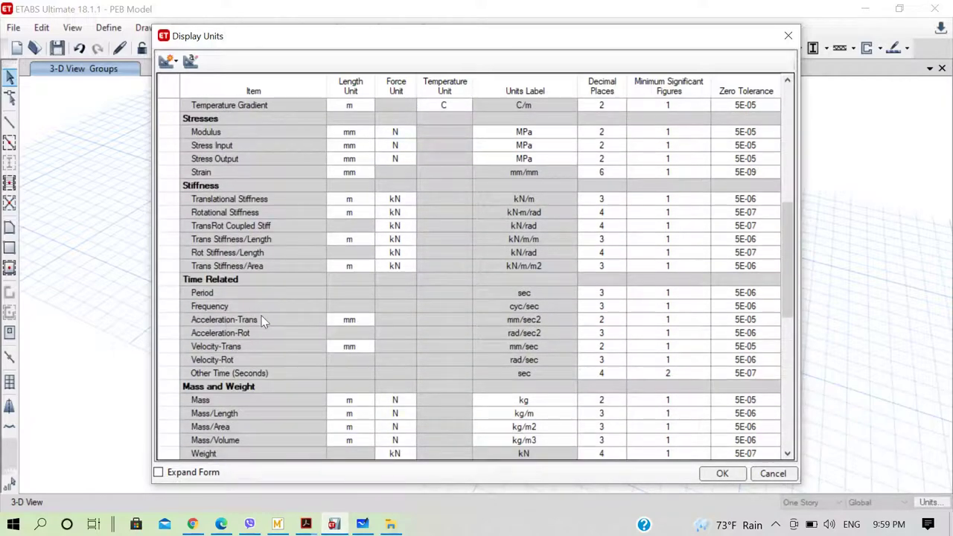
click(357, 320)
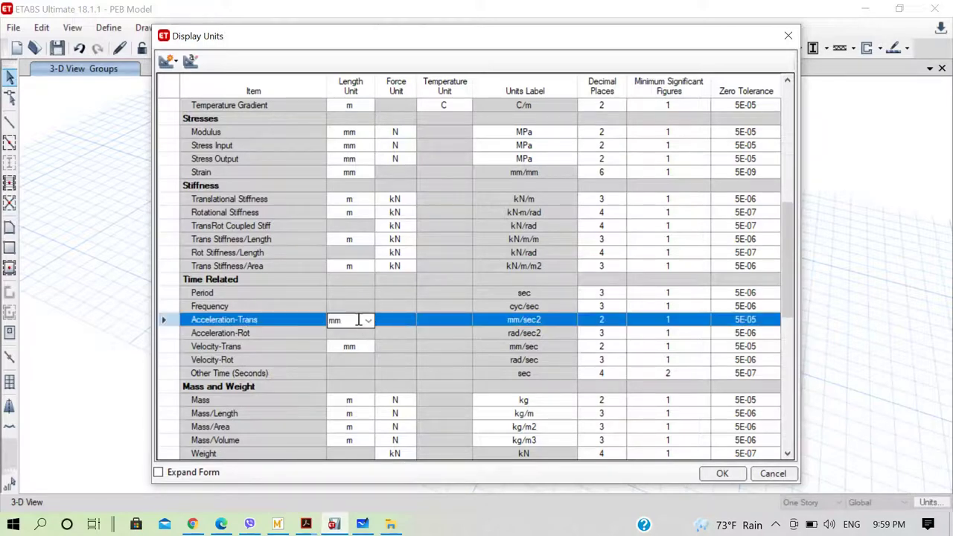
click(366, 320)
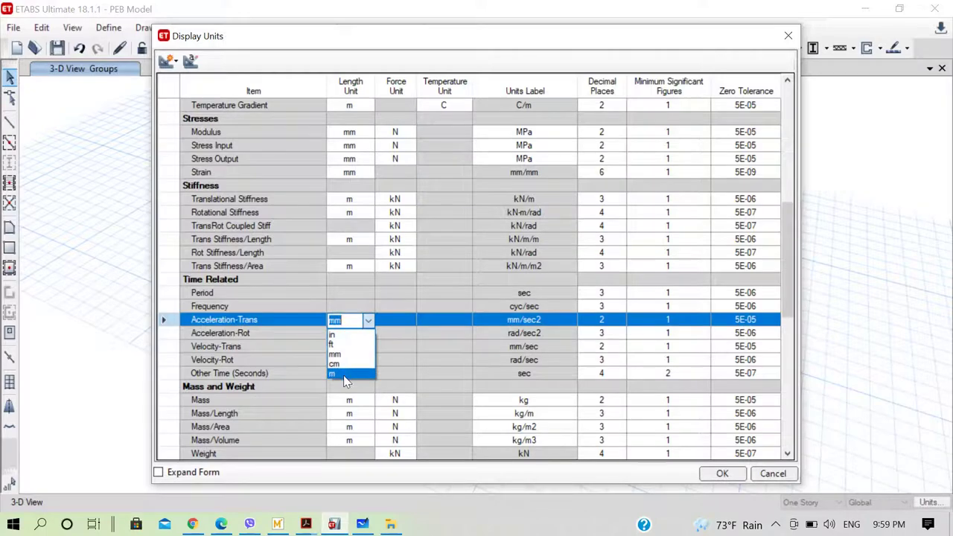
click(346, 373)
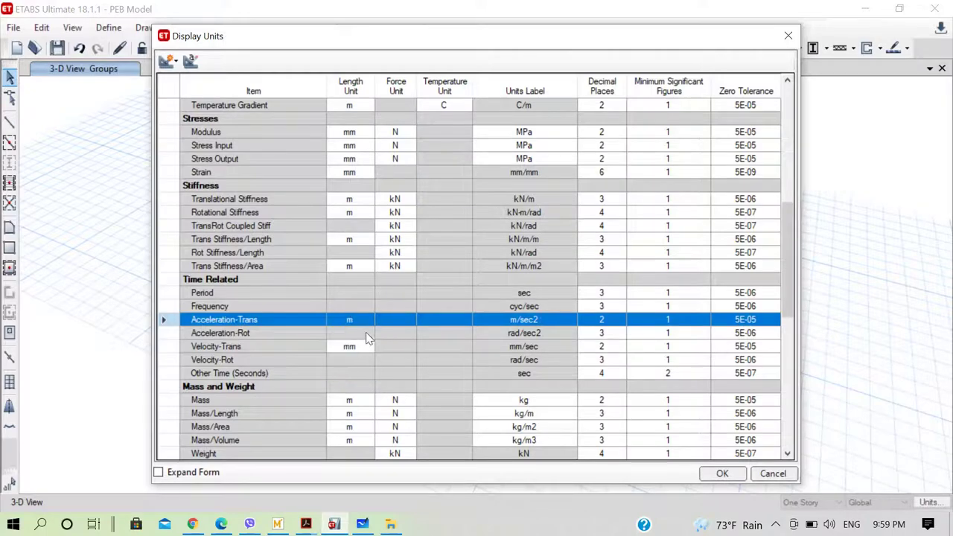
click(721, 473)
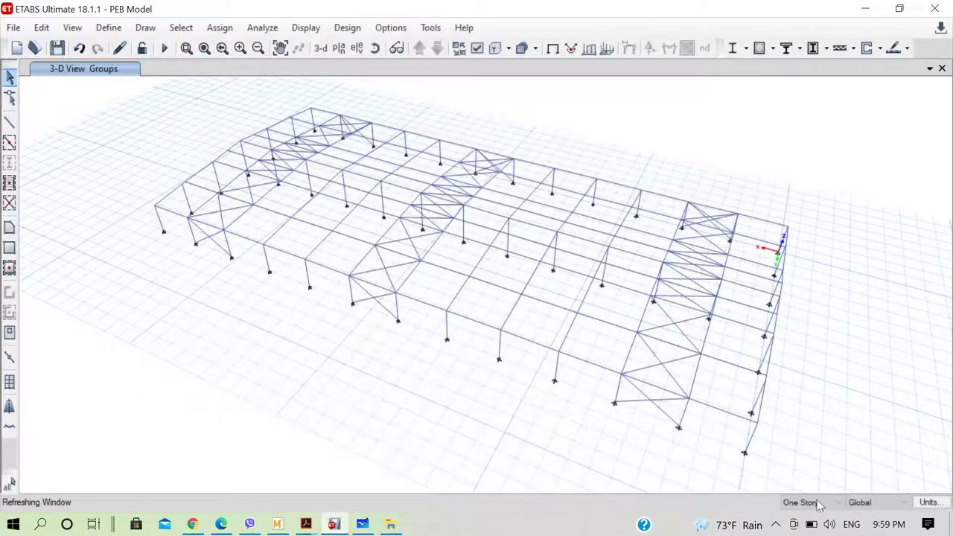
- Reopen the RSx load case, check the scale factor of its acceleration load and accept the case
click(109, 27)
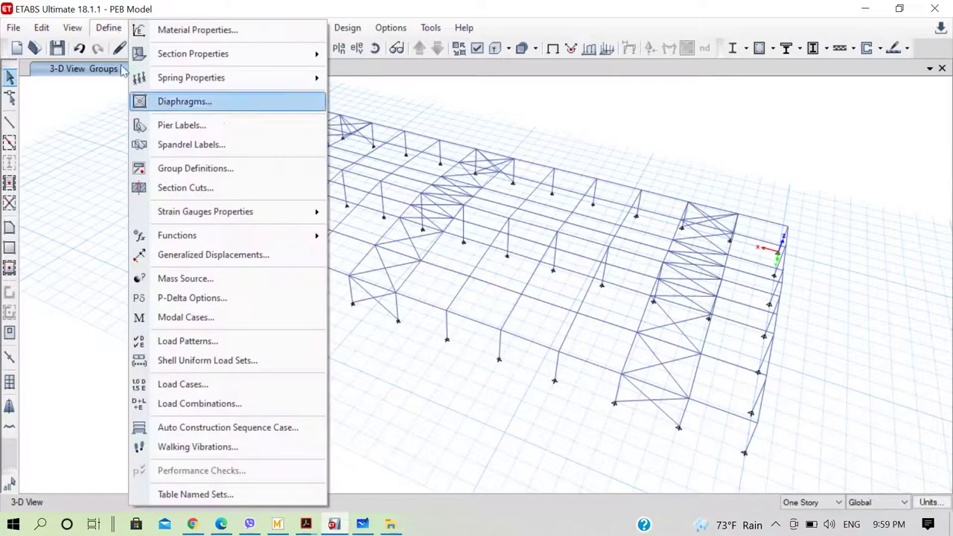
click(202, 385)
click(265, 336)
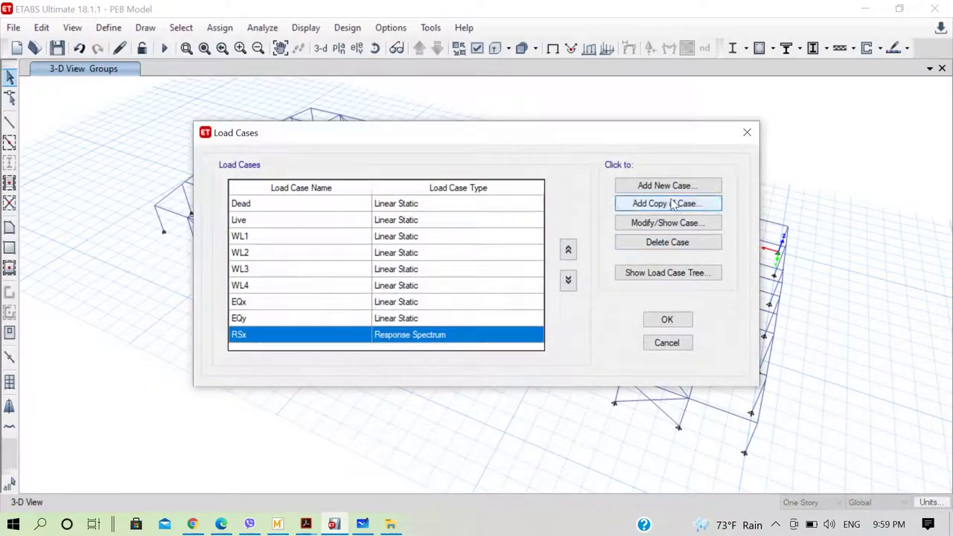
click(660, 225)
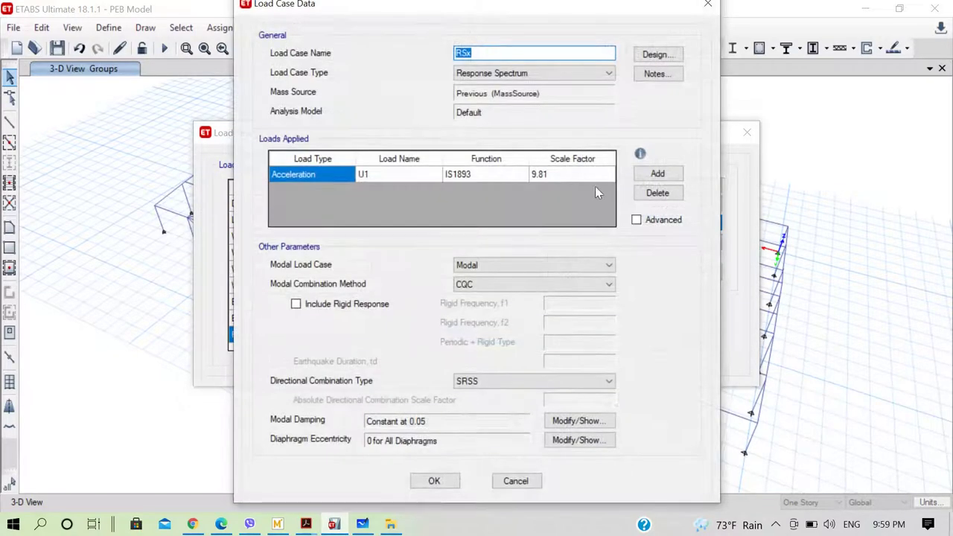
click(559, 176)
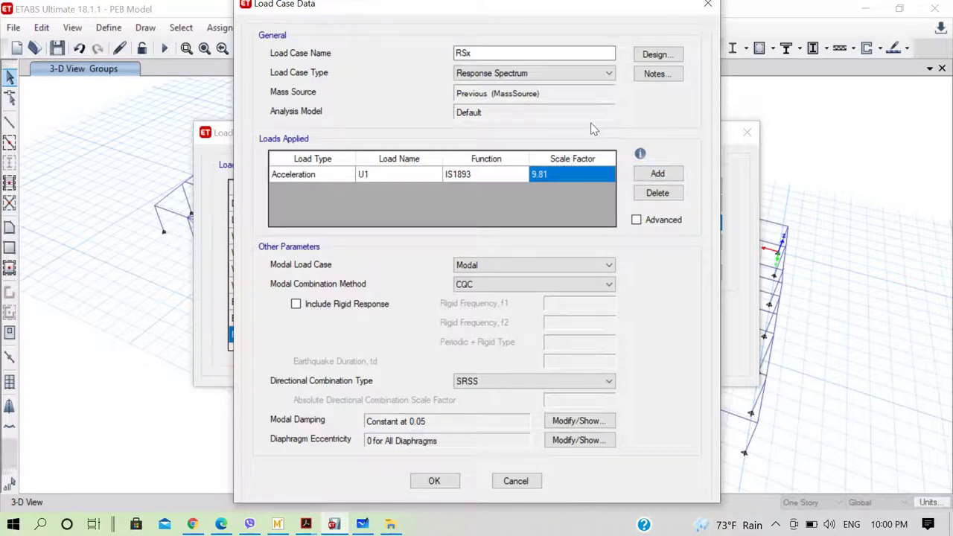
click(583, 176)
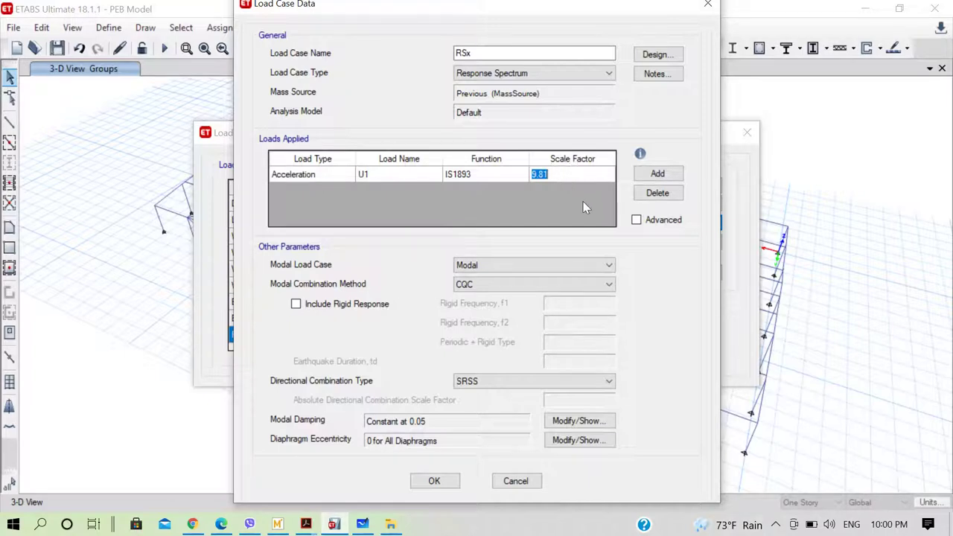
click(558, 174)
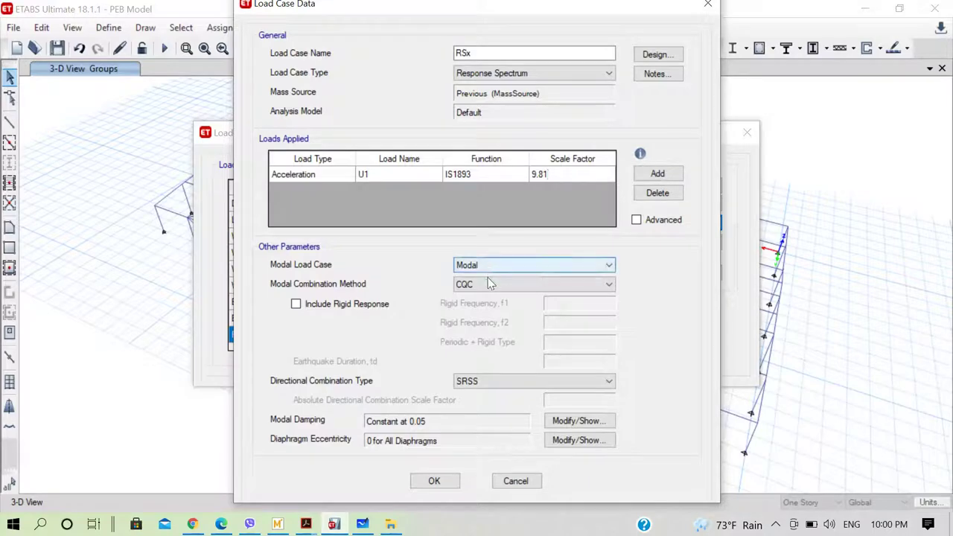
click(429, 481)
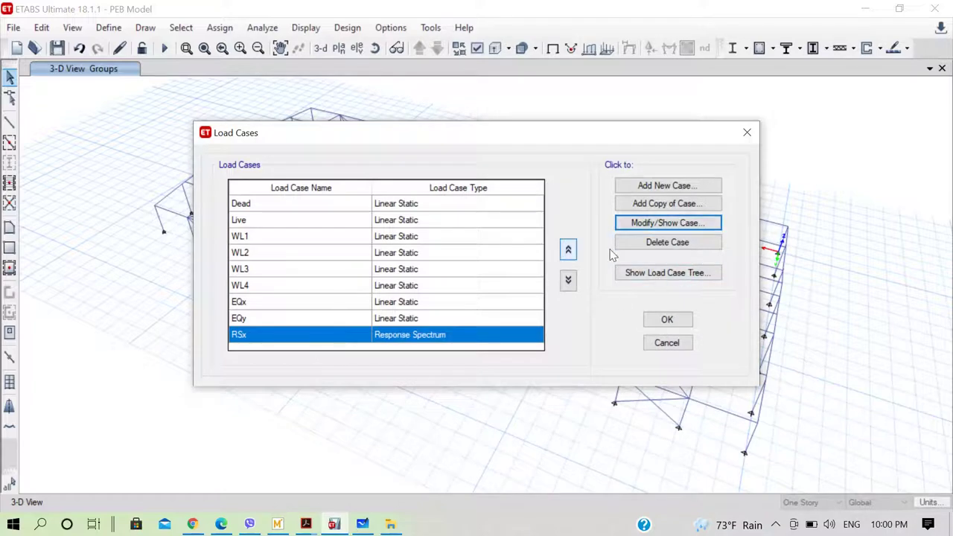
- Add a copy of the RSx response spectrum load case and name it RSy
click(307, 340)
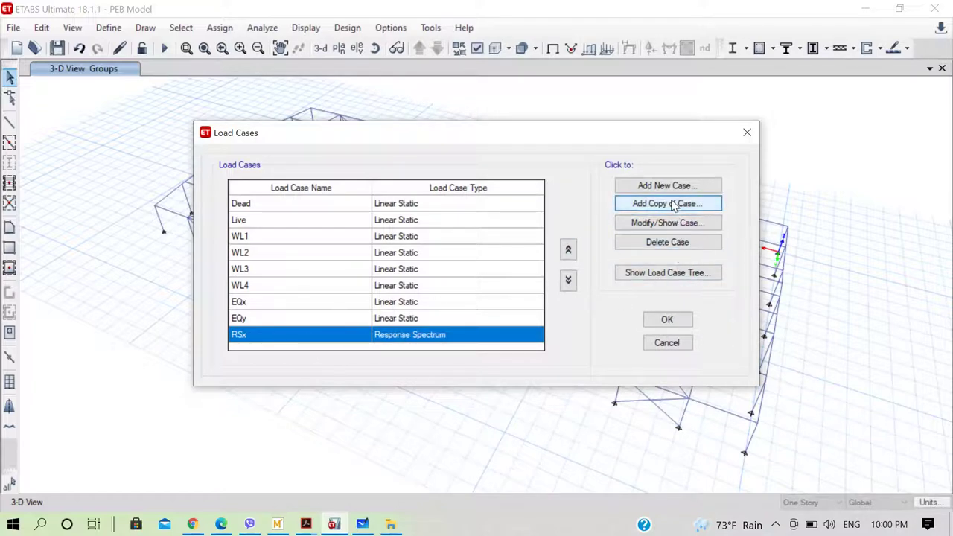
click(644, 202)
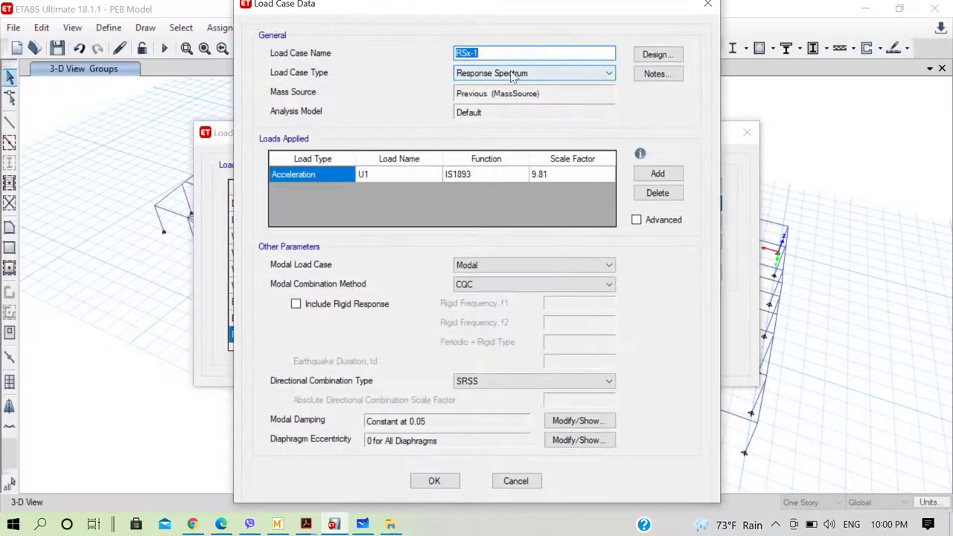
click(509, 53)
key(BackSpace)
key(BackSpace)
key(BackSpace)
text(y)
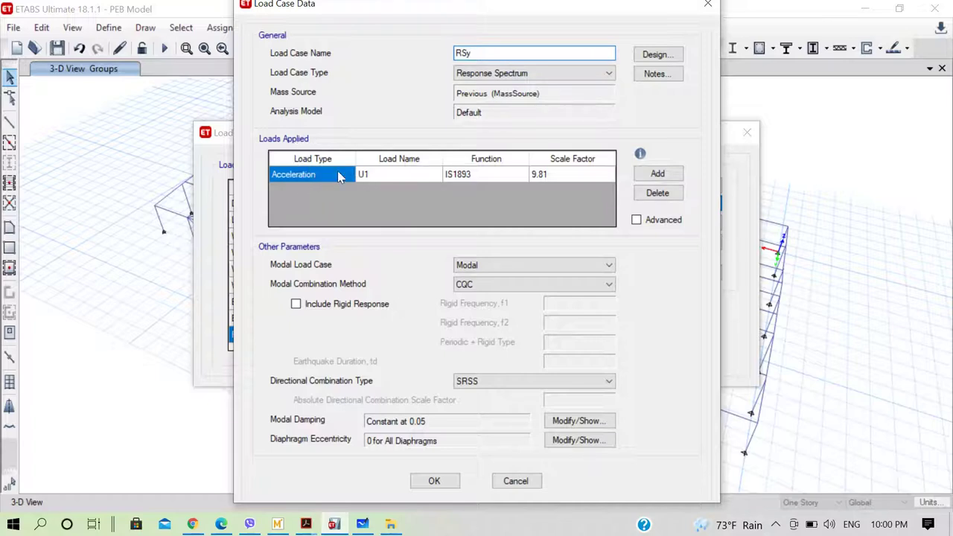
- Change the RSy acceleration load direction to U2, accept the load case definitions and save the model
click(435, 183)
click(437, 177)
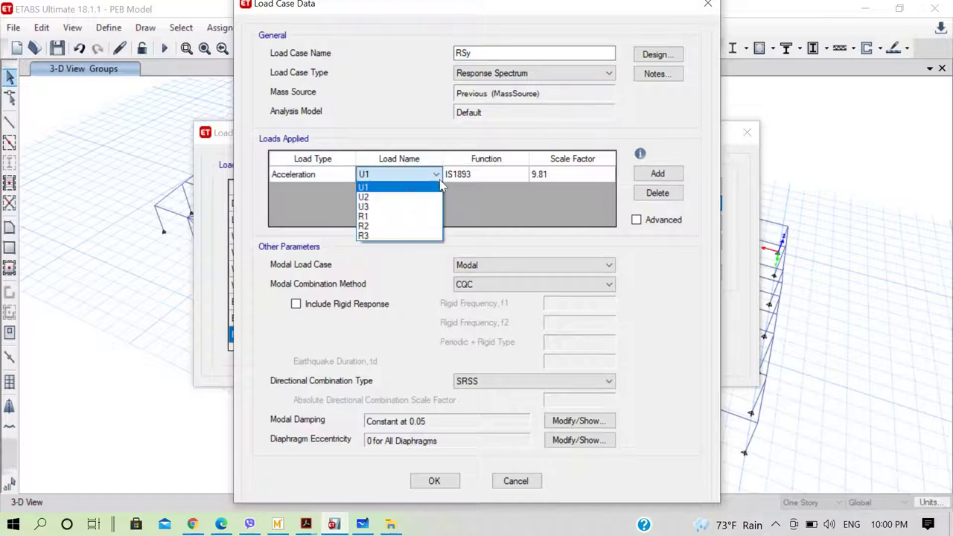
click(394, 198)
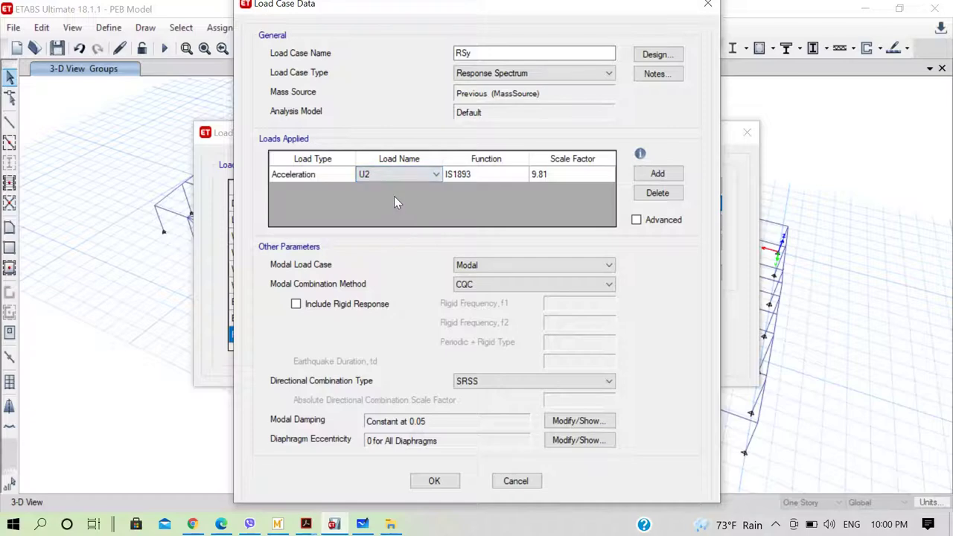
click(434, 481)
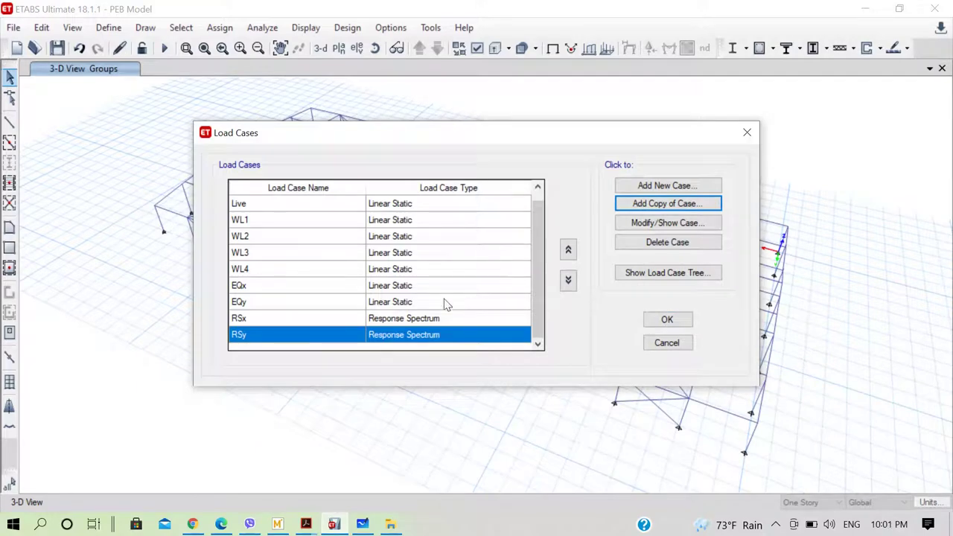
click(667, 319)
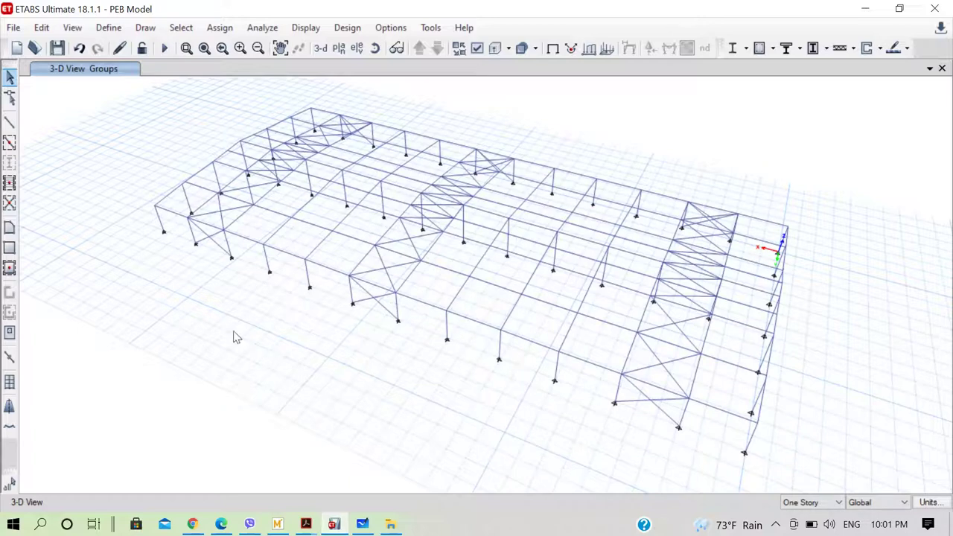
click(59, 49)
- Open the load combination definitions and delete all existing DStl combinations
click(109, 27)
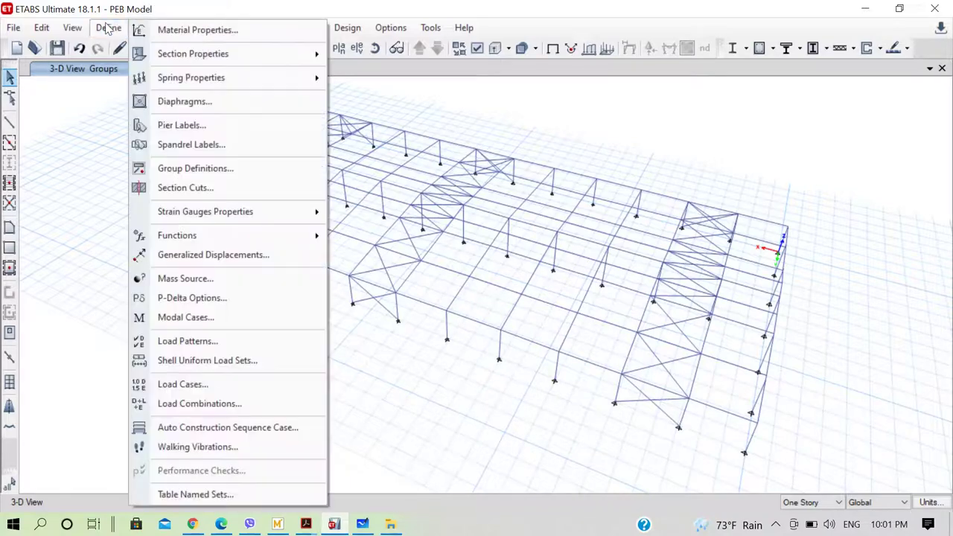
click(246, 404)
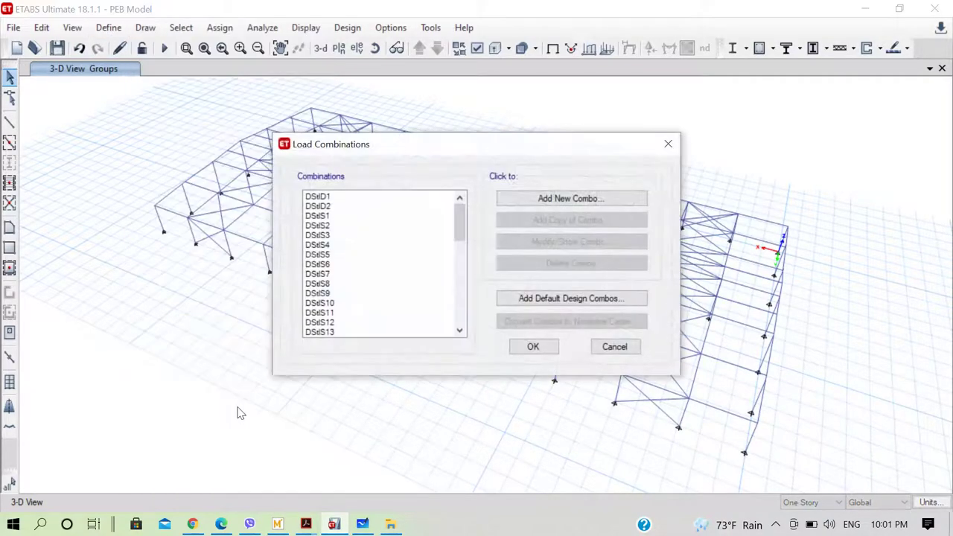
drag(461, 271, 463, 190)
click(339, 198)
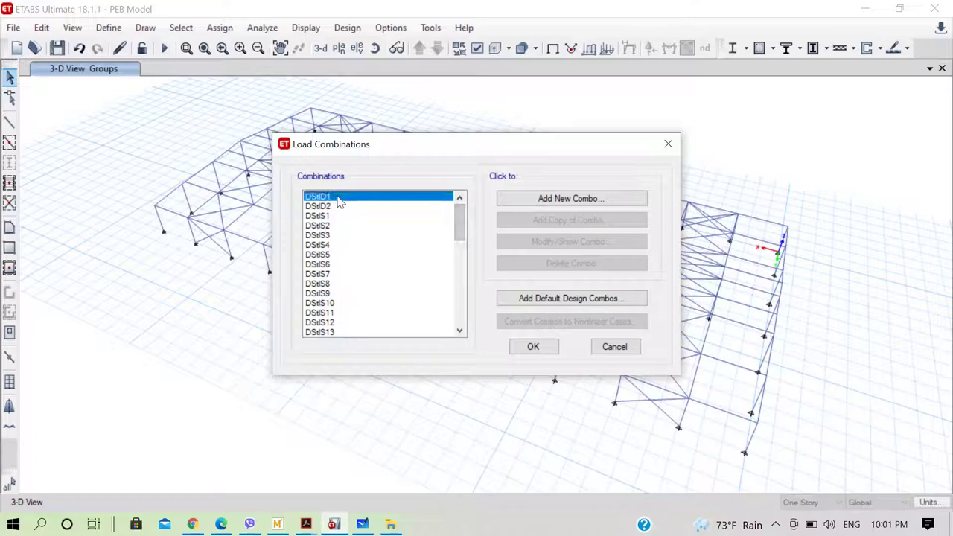
drag(338, 201, 351, 363)
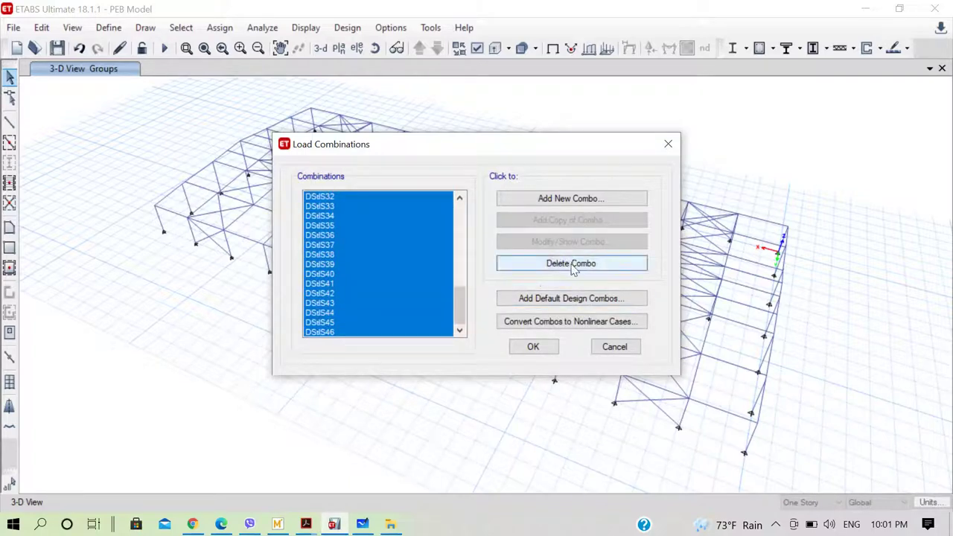
click(572, 264)
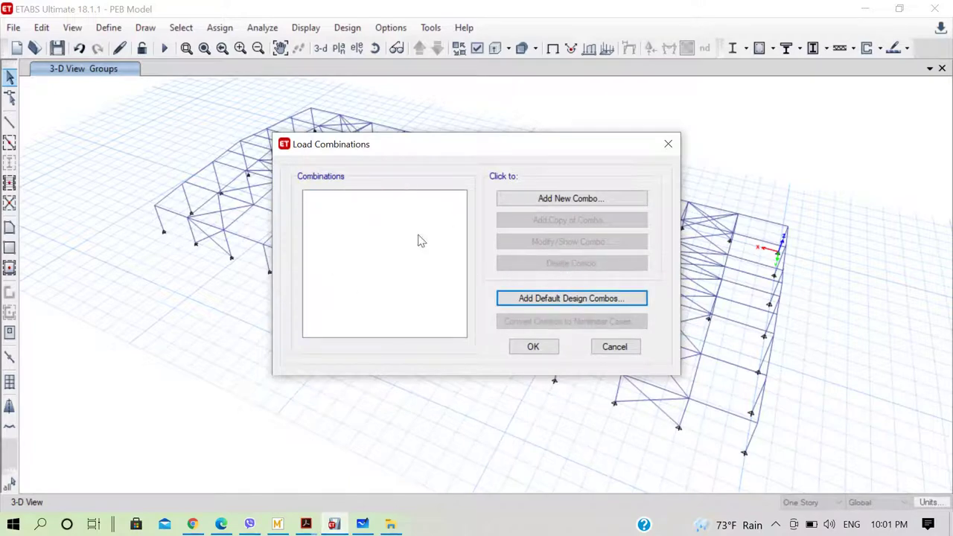
- Add the default Steel Frame Design combinations without converting them to user combinations, and look through the list
click(582, 298)
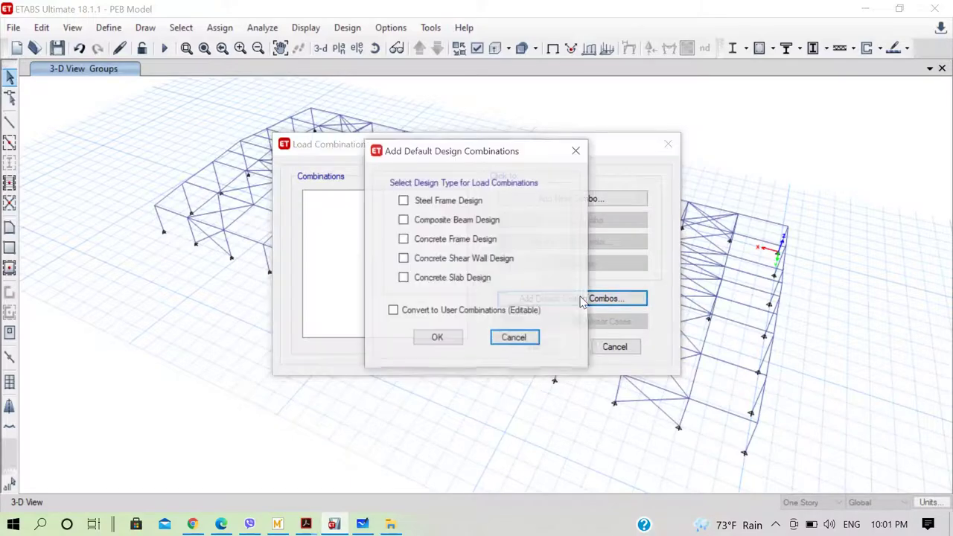
click(450, 200)
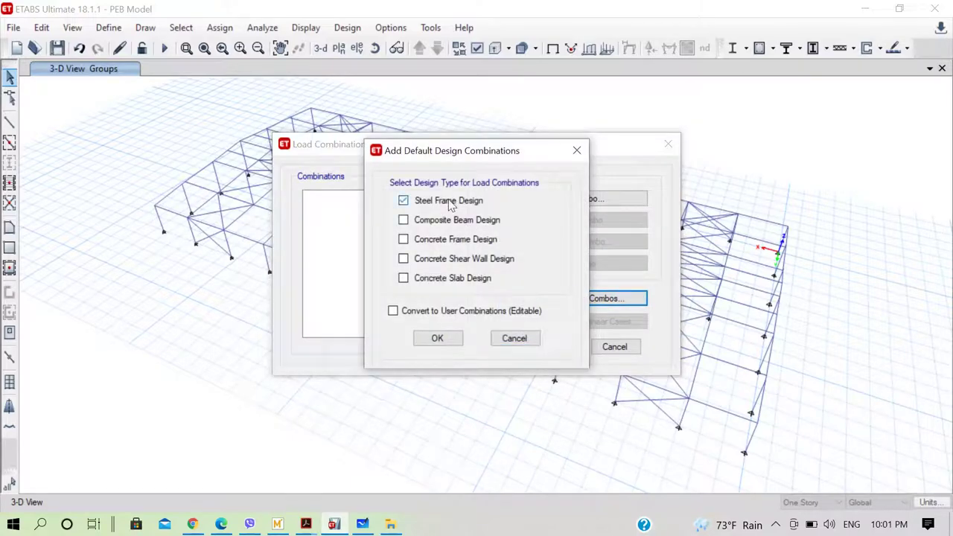
click(439, 339)
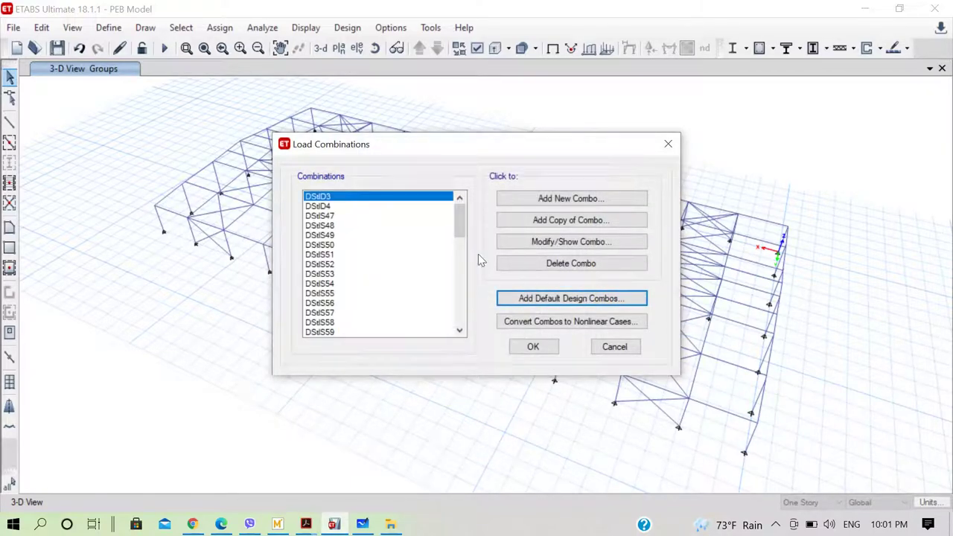
drag(461, 221, 461, 346)
drag(459, 308, 465, 208)
- Delete all of the newly added non-editable default steel combinations
click(398, 197)
shift+click(375, 245)
drag(376, 245, 375, 359)
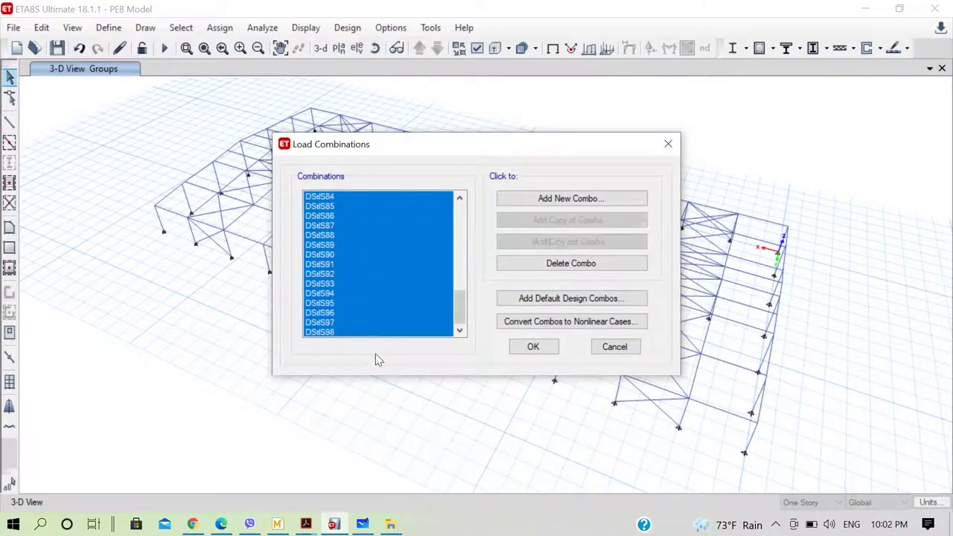
click(570, 265)
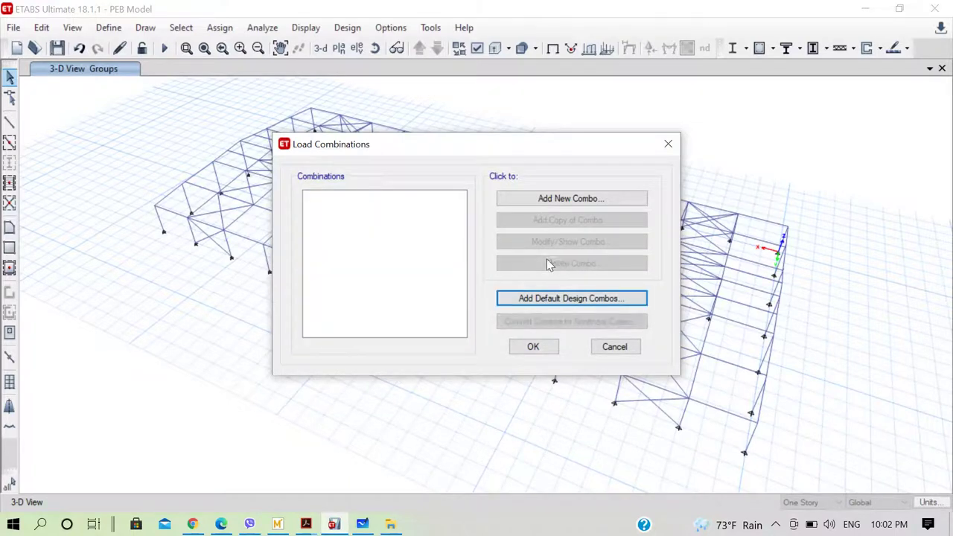
- Add default Steel Frame Design combinations converted to editable user combinations, accept them and save the model
click(555, 300)
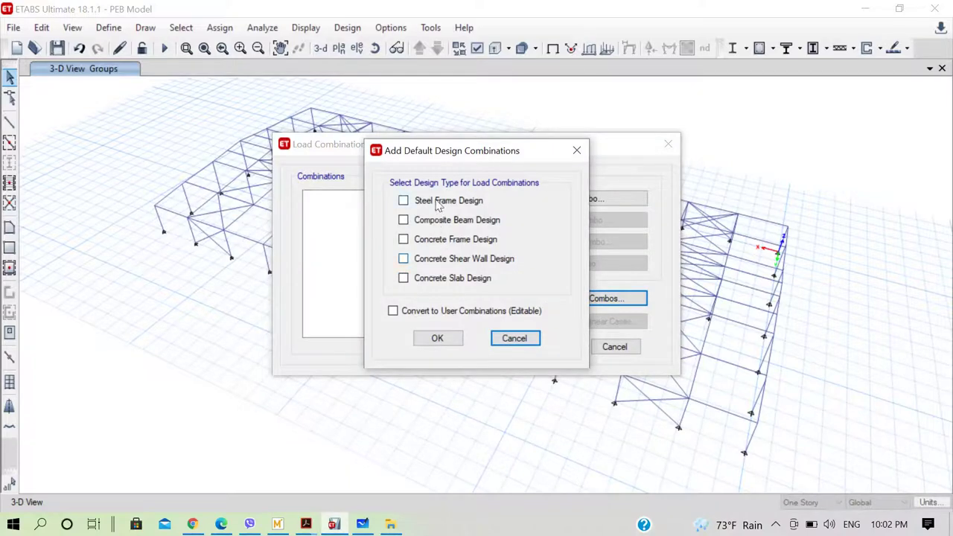
click(438, 206)
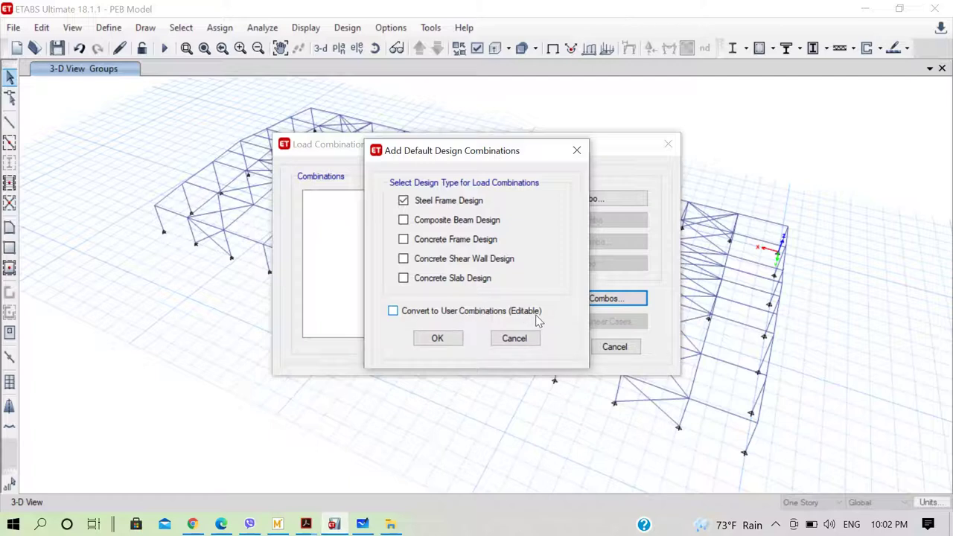
click(420, 316)
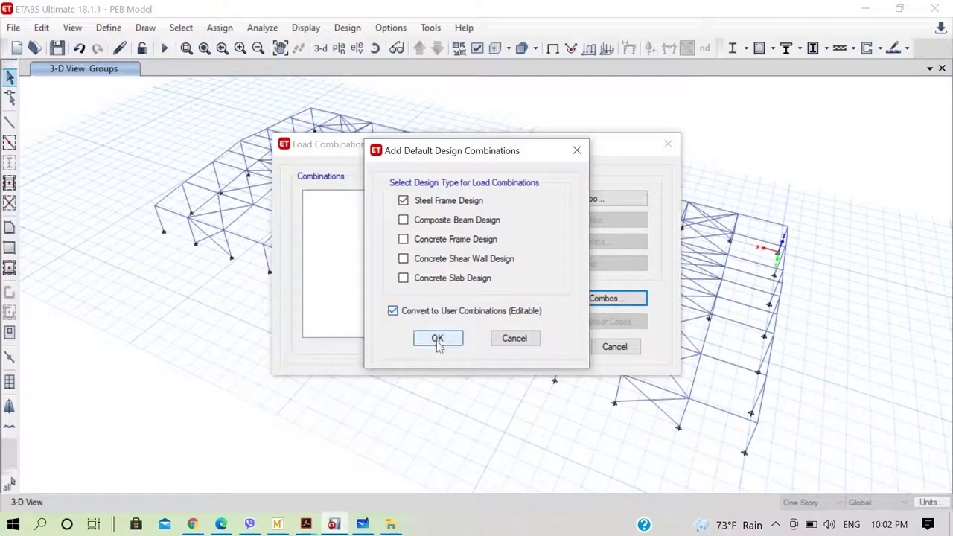
click(437, 337)
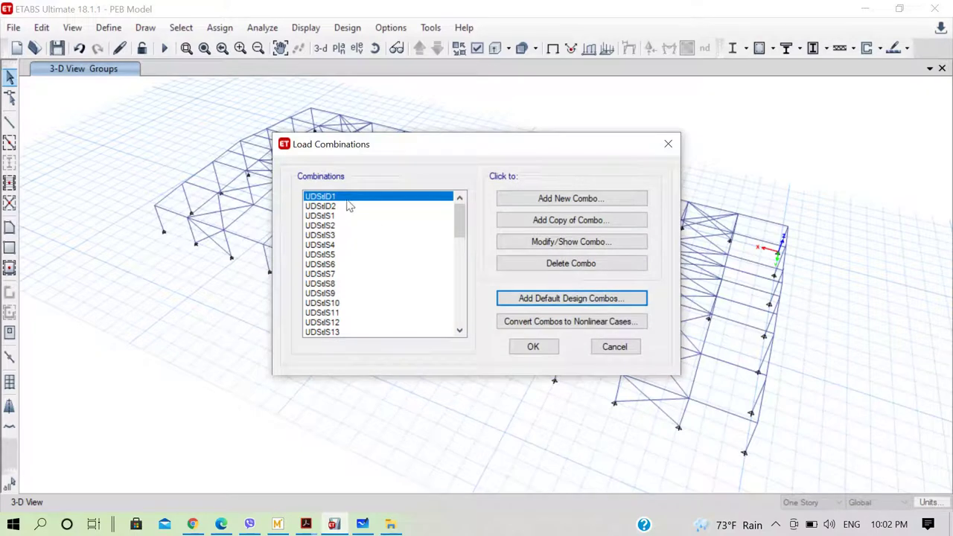
drag(461, 231, 472, 325)
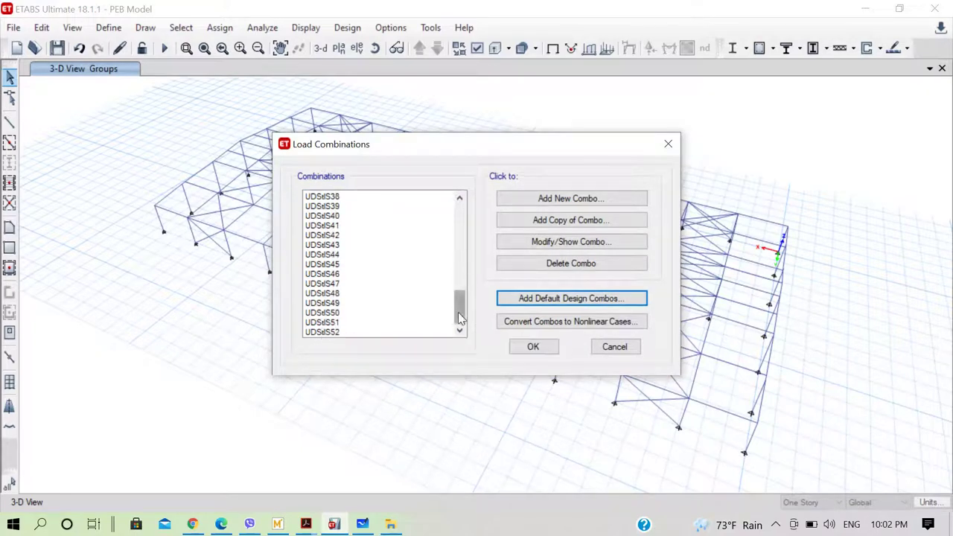
drag(457, 316, 459, 223)
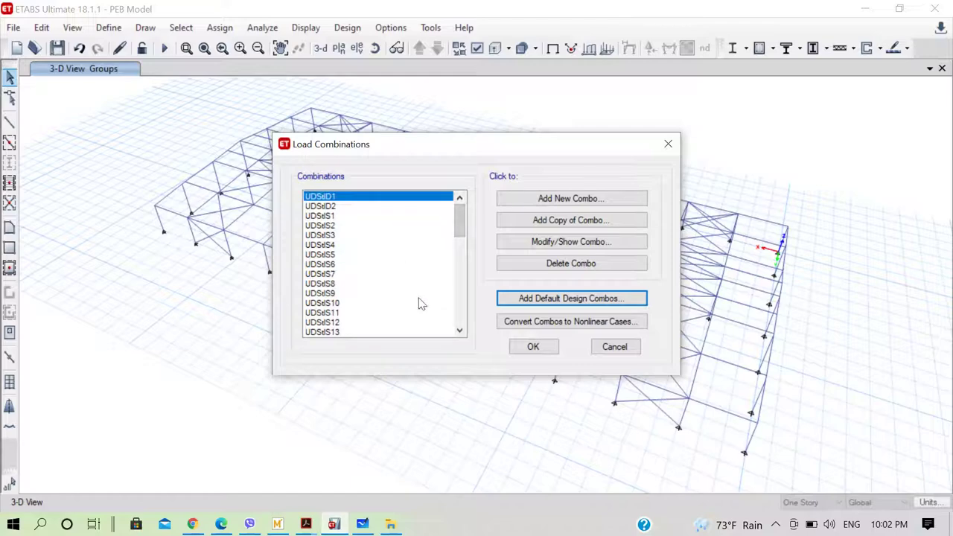
click(528, 349)
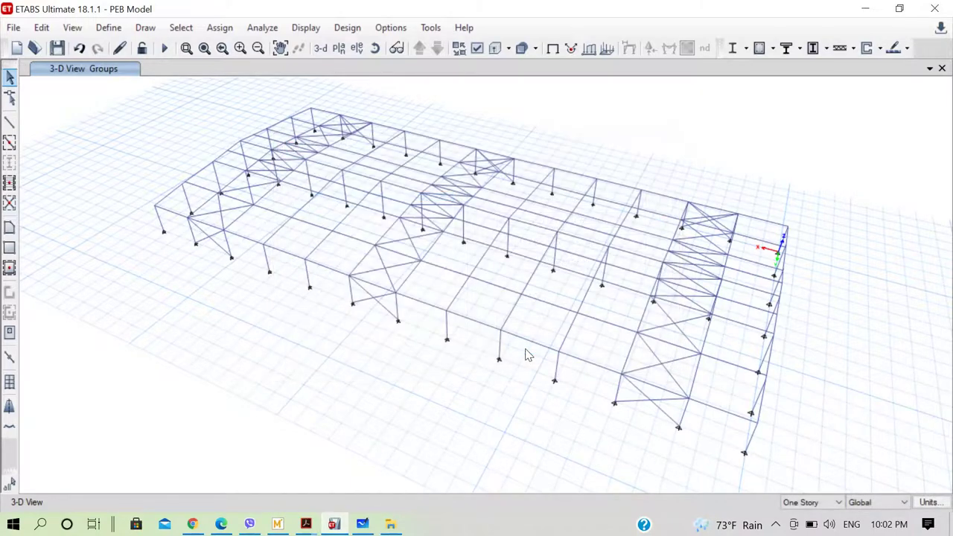
click(58, 48)
- Switch to the Mathcad load calculation sheet and review the structure details and dead load, comparing them with the ETABS model
click(276, 524)
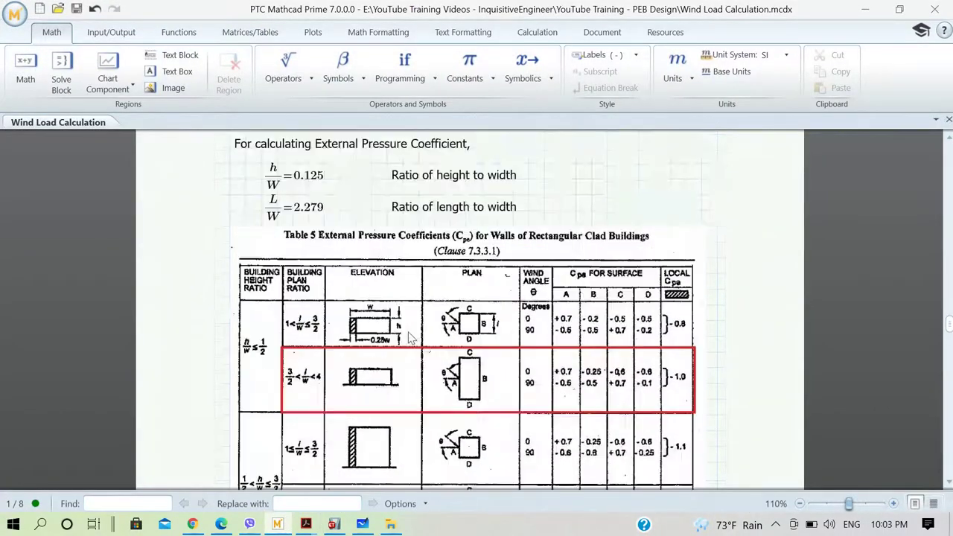
scroll(408, 338, up, 15)
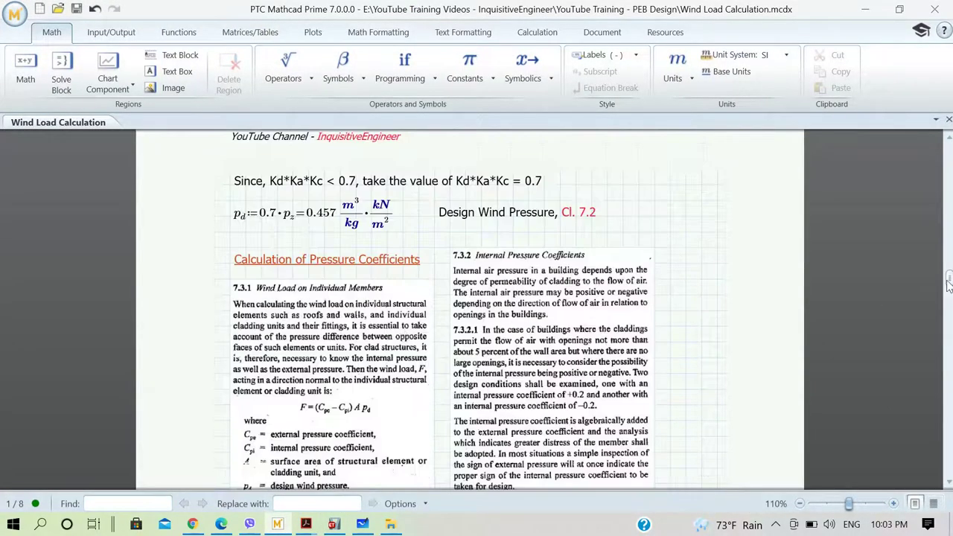
drag(948, 285, 948, 145)
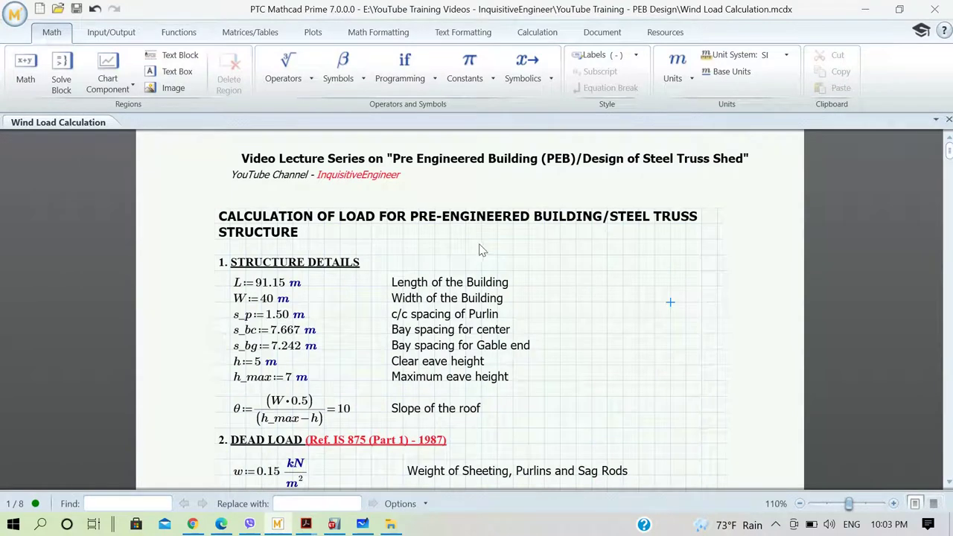
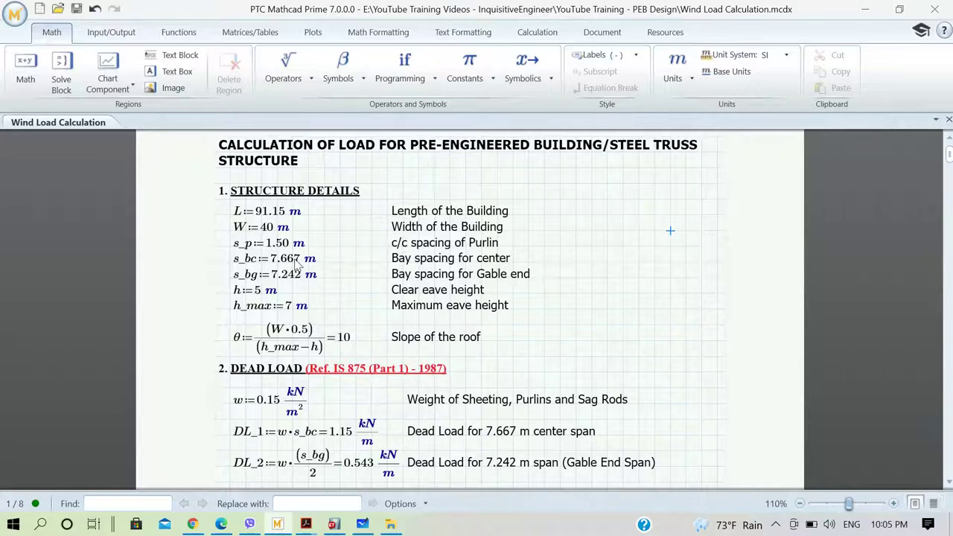
click(336, 521)
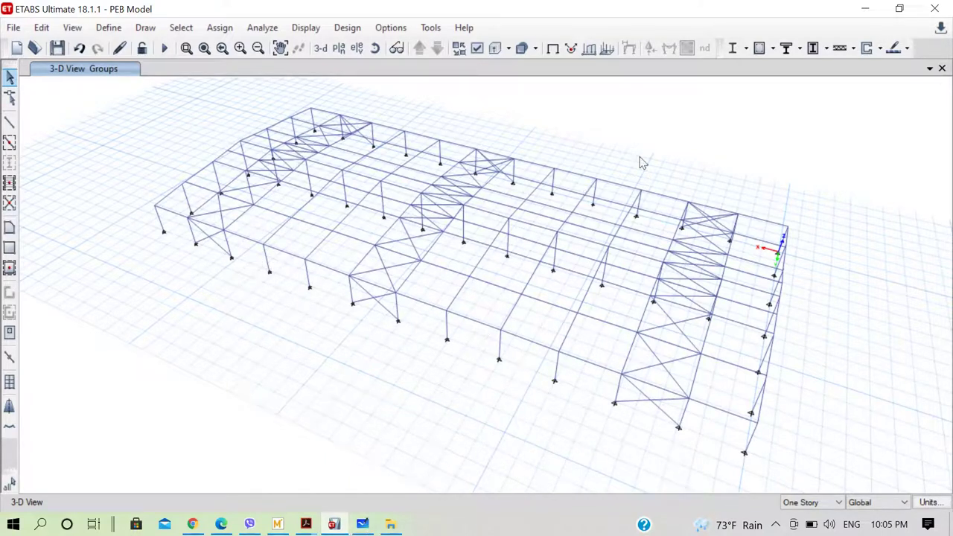
click(865, 8)
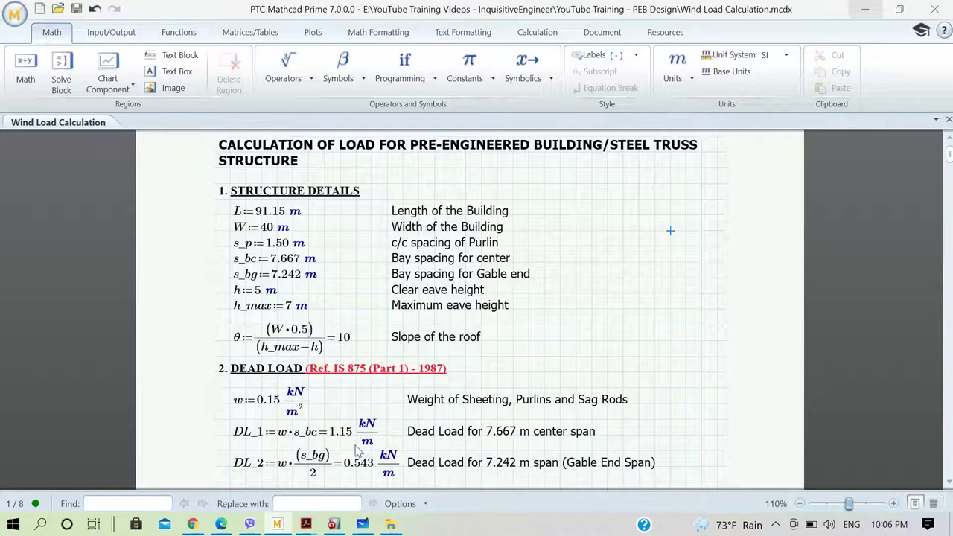
- Switch to Microsoft Whiteboard and sketch a gable roof outline with a horizontal base line in blue pen
click(361, 525)
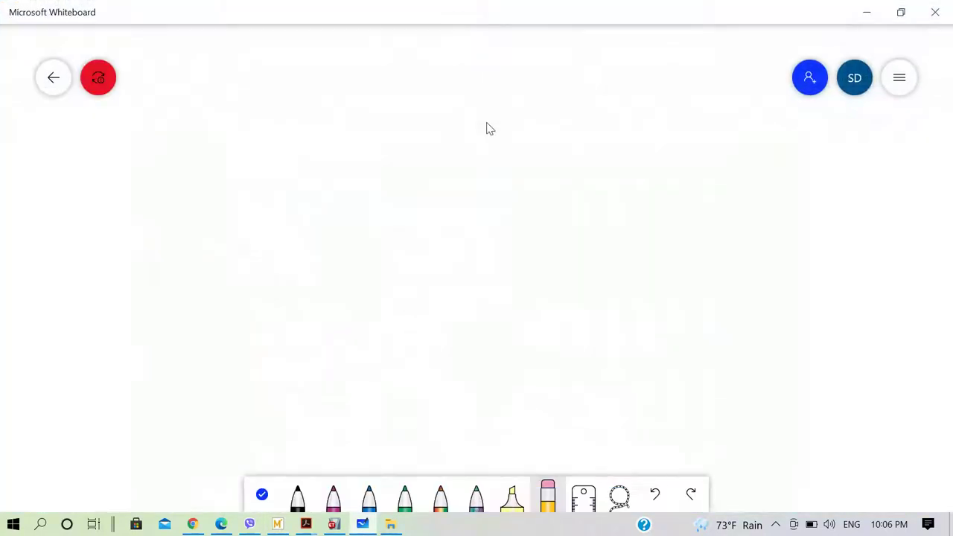
click(370, 503)
mouse_move(268, 216)
mouse_down()
mouse_move(438, 131)
mouse_move(597, 171)
mouse_move(695, 224)
mouse_up()
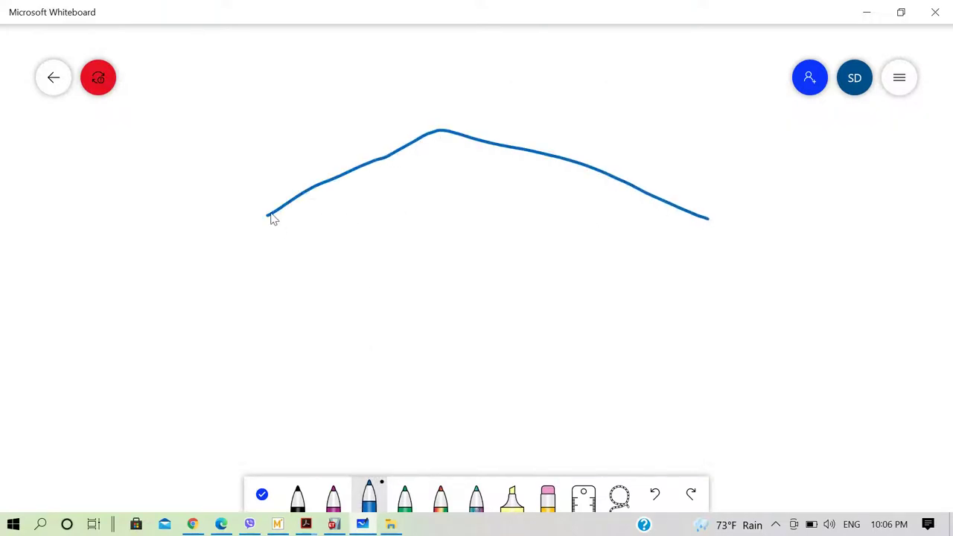
mouse_move(270, 217)
mouse_down()
mouse_move(322, 224)
mouse_move(707, 231)
mouse_up()
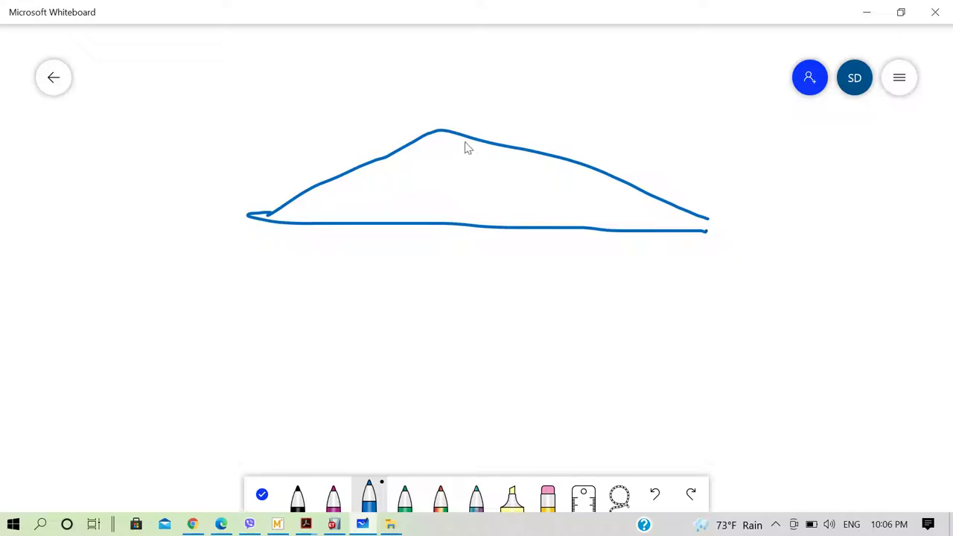
- Annotate the gable sketch with a 2m ridge height, a 20m half-span dimension, and right-angle and roof slope angle marks
mouse_move(445, 133)
mouse_down()
mouse_move(444, 224)
mouse_move(464, 180)
mouse_move(459, 212)
mouse_move(482, 211)
mouse_up()
mouse_move(485, 196)
mouse_down()
mouse_move(485, 209)
mouse_move(504, 212)
mouse_up()
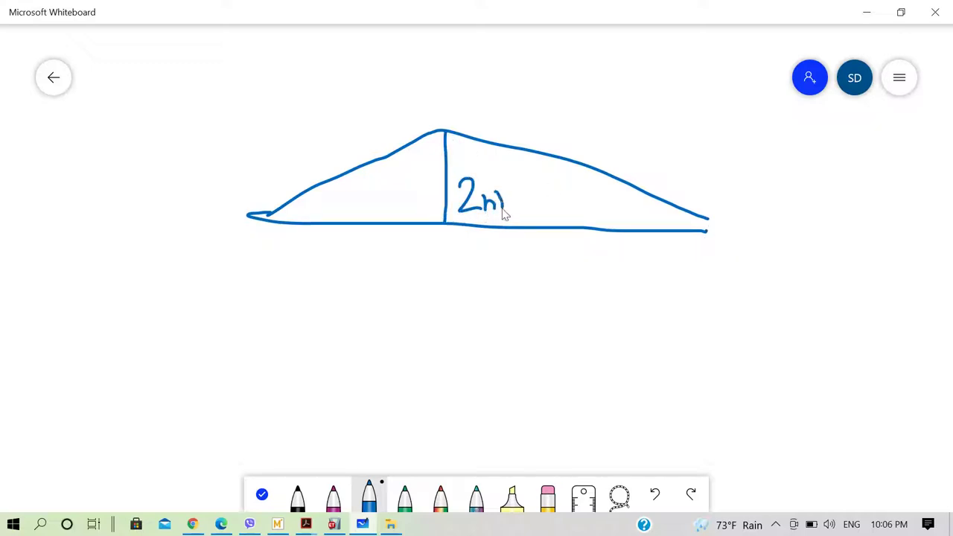
mouse_move(253, 235)
mouse_down()
mouse_move(252, 267)
mouse_move(323, 256)
mouse_move(445, 259)
mouse_move(428, 270)
mouse_up()
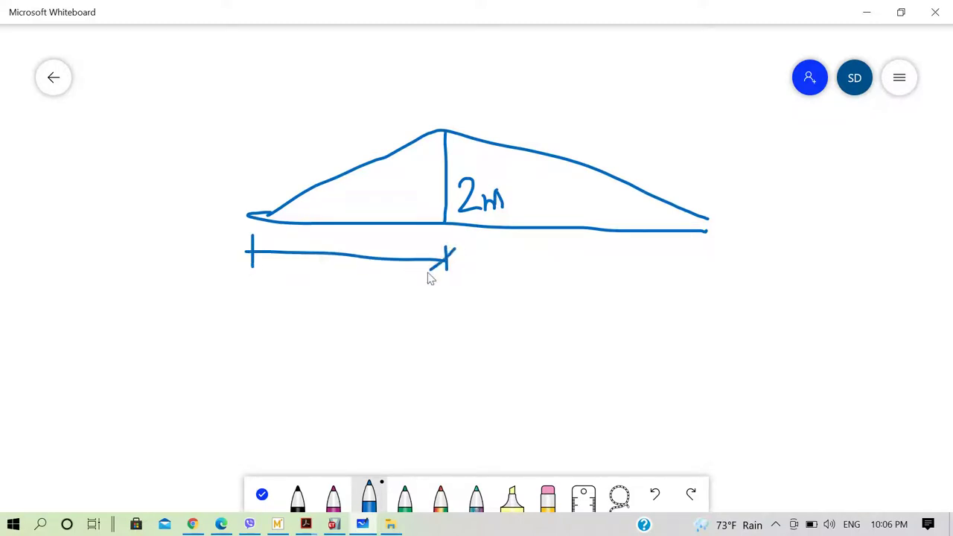
drag(259, 244, 249, 263)
mouse_move(311, 267)
mouse_down()
mouse_move(299, 294)
mouse_move(328, 301)
mouse_move(335, 281)
mouse_move(361, 302)
mouse_up()
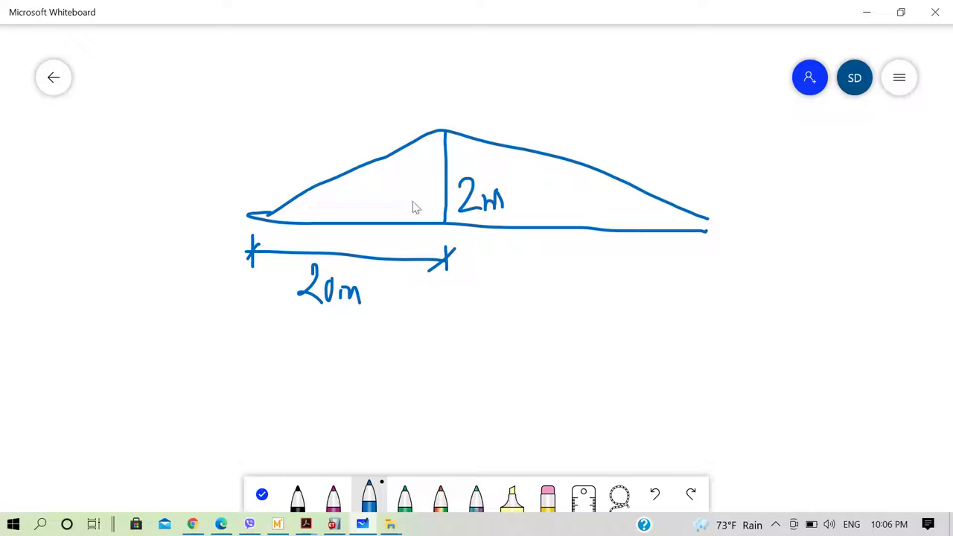
mouse_move(445, 202)
mouse_down()
mouse_move(430, 204)
mouse_move(430, 223)
mouse_up()
drag(319, 185, 328, 221)
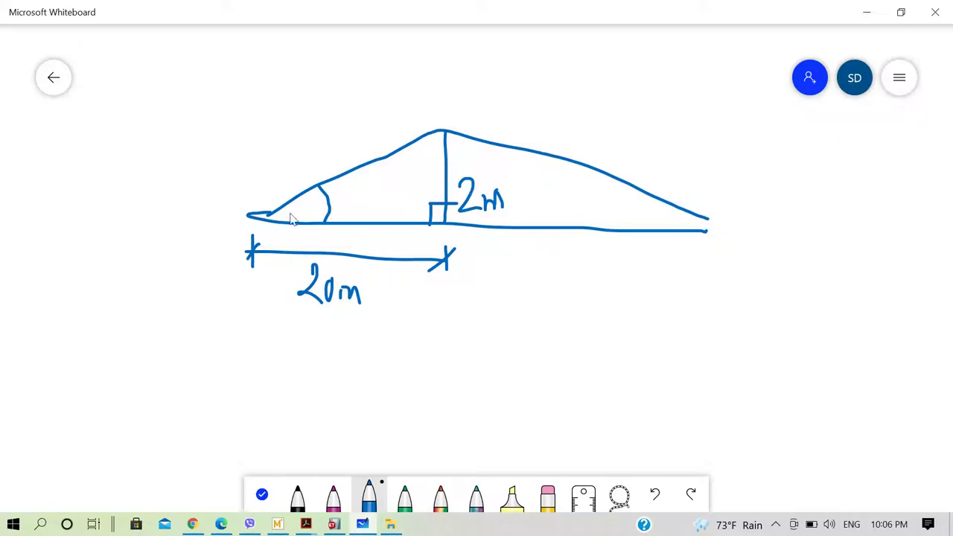
- Switch back to the Mathcad load calculation sheet and review the roof slope and the dead load formulas for center and gable end spans
click(866, 12)
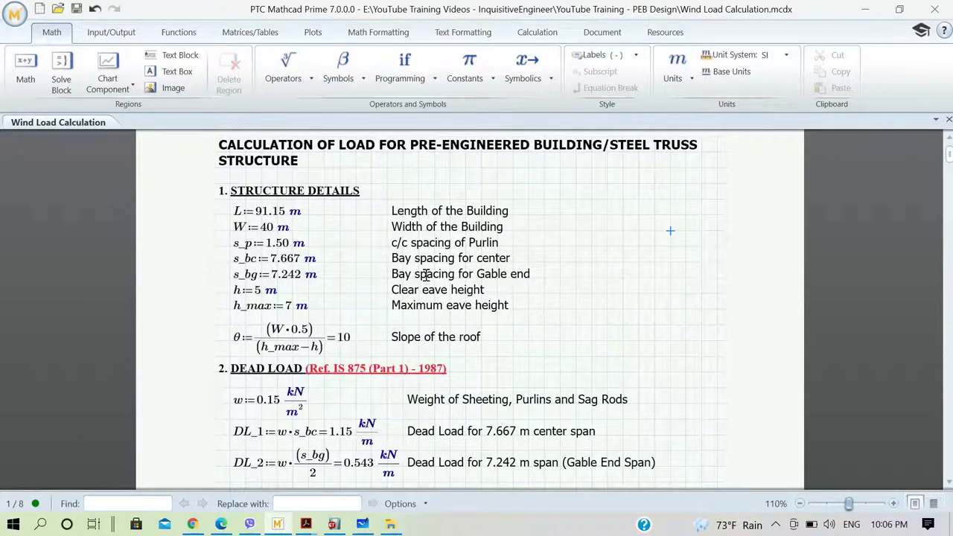
scroll(426, 275, down, 1)
scroll(290, 342, down, 1)
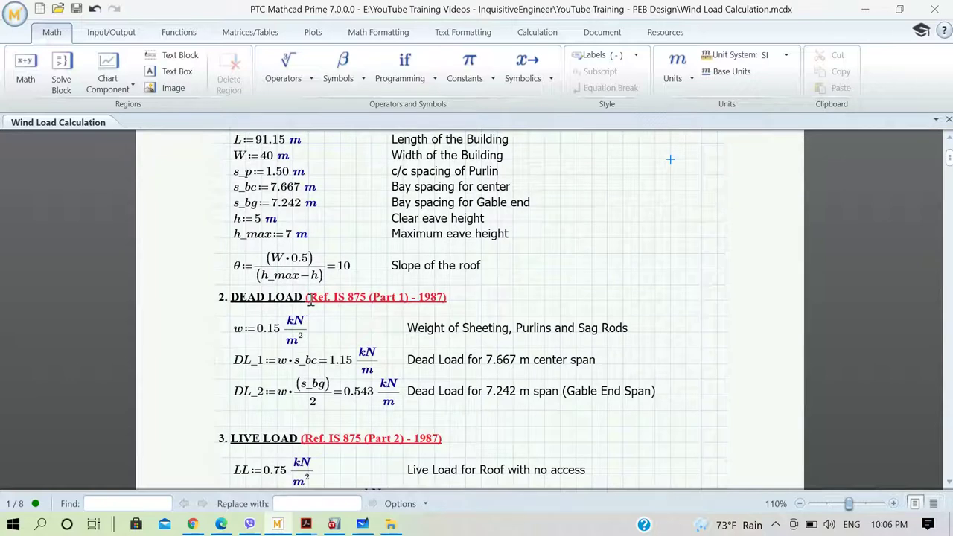
scroll(318, 305, down, 1)
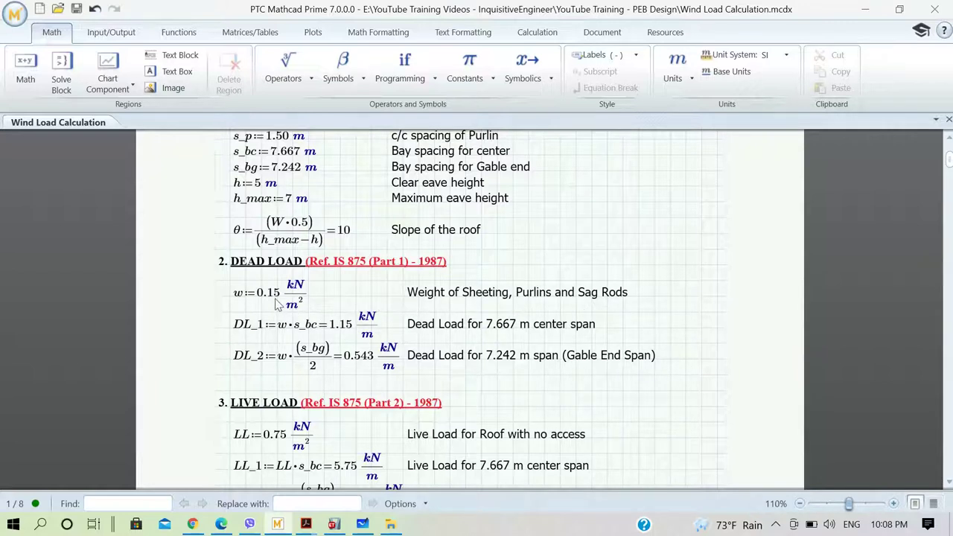
right_click(316, 305)
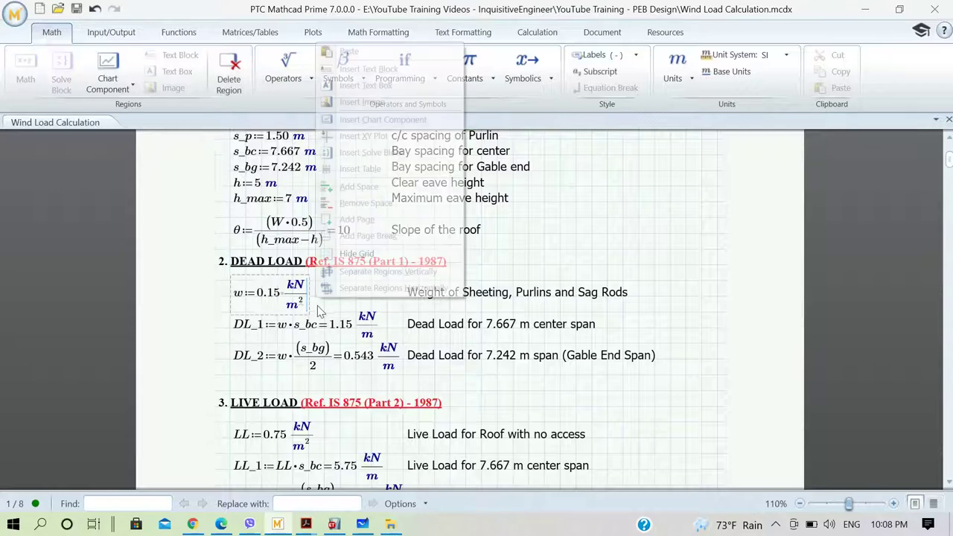
click(655, 322)
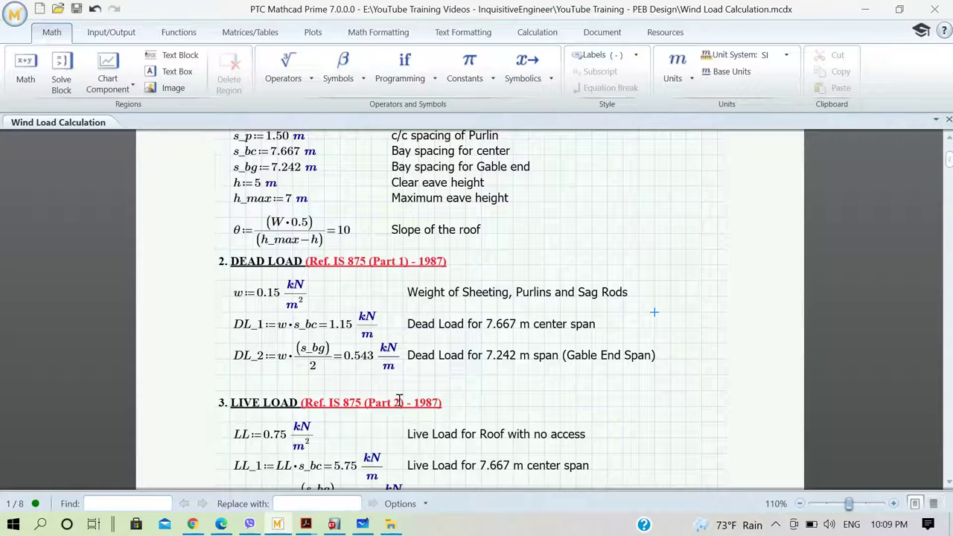
- Switch to Microsoft Whiteboard and sketch four roughly parallel sloping rafter lines beside the gable drawing in blue pen
click(361, 524)
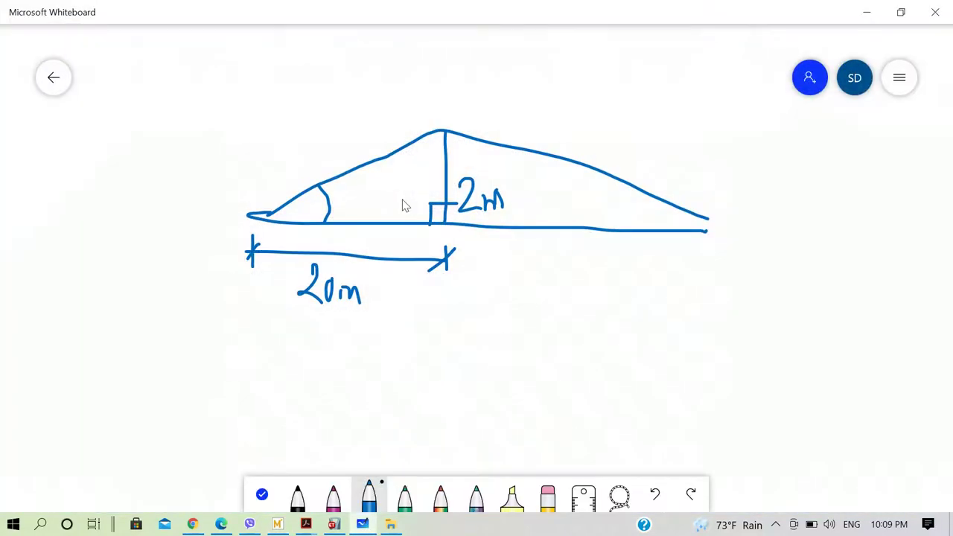
ctrl+scroll(273, 238, down, 5)
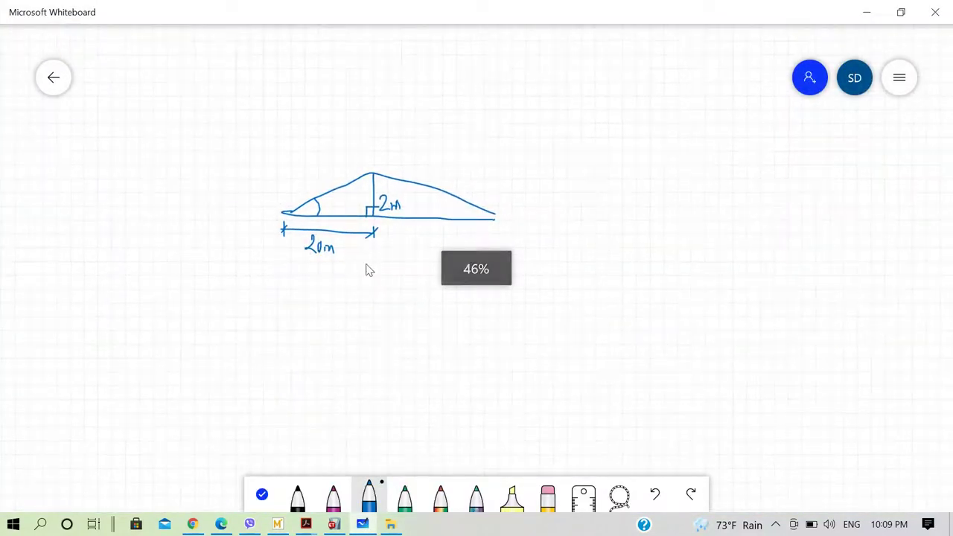
click(369, 495)
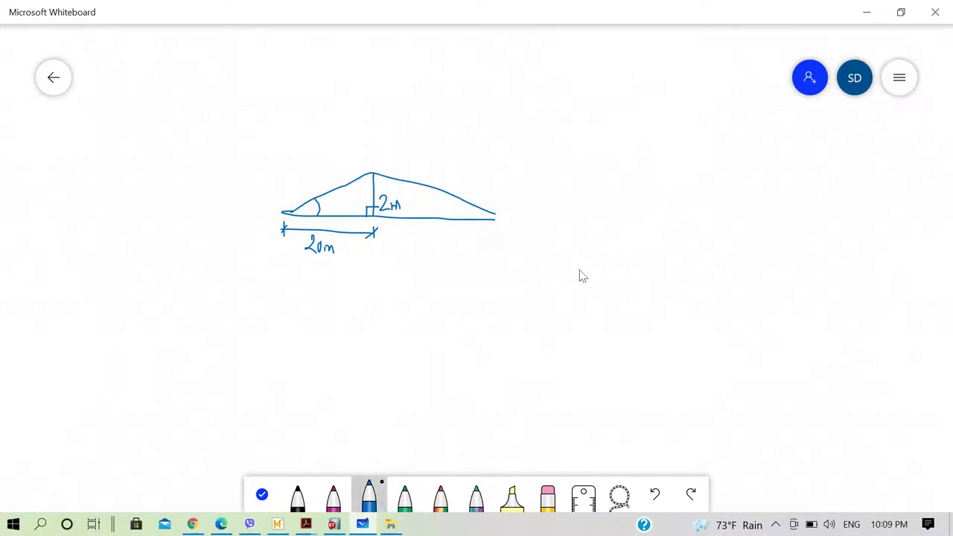
click(668, 157)
drag(668, 155, 557, 261)
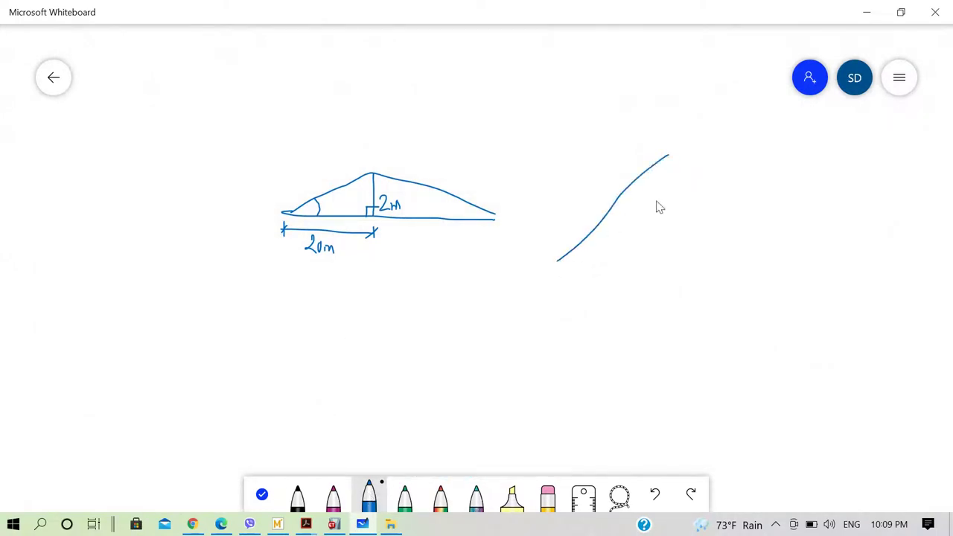
drag(726, 170, 633, 284)
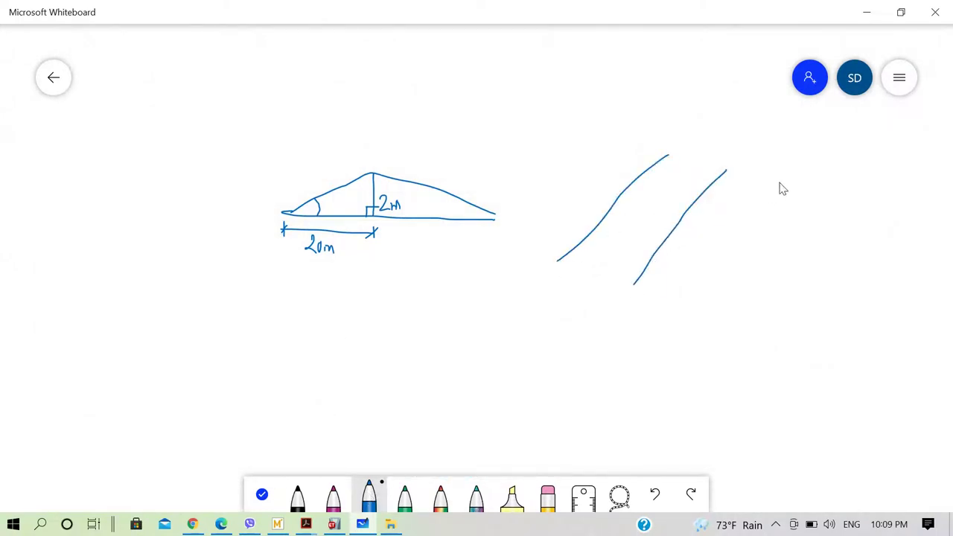
drag(778, 182, 710, 290)
drag(829, 187, 767, 317)
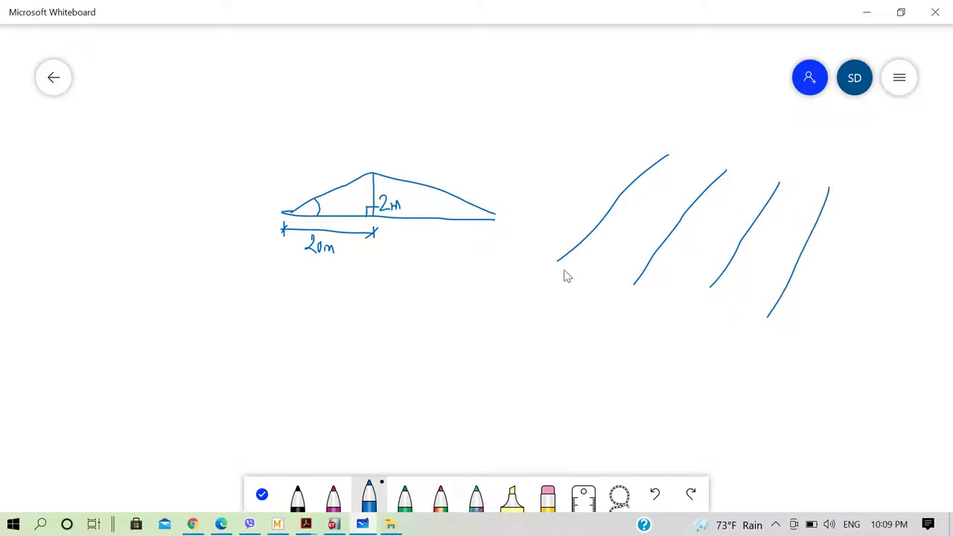
- Draw vertical column lines down from the eave end and from the ridge end of each of the four rafters
drag(558, 262, 565, 377)
drag(635, 283, 637, 367)
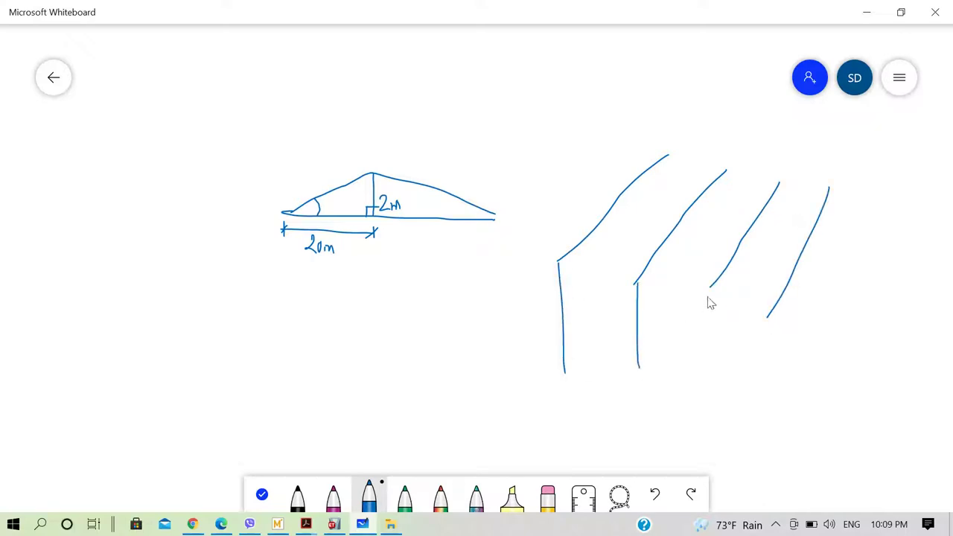
drag(708, 285, 711, 372)
drag(767, 318, 770, 381)
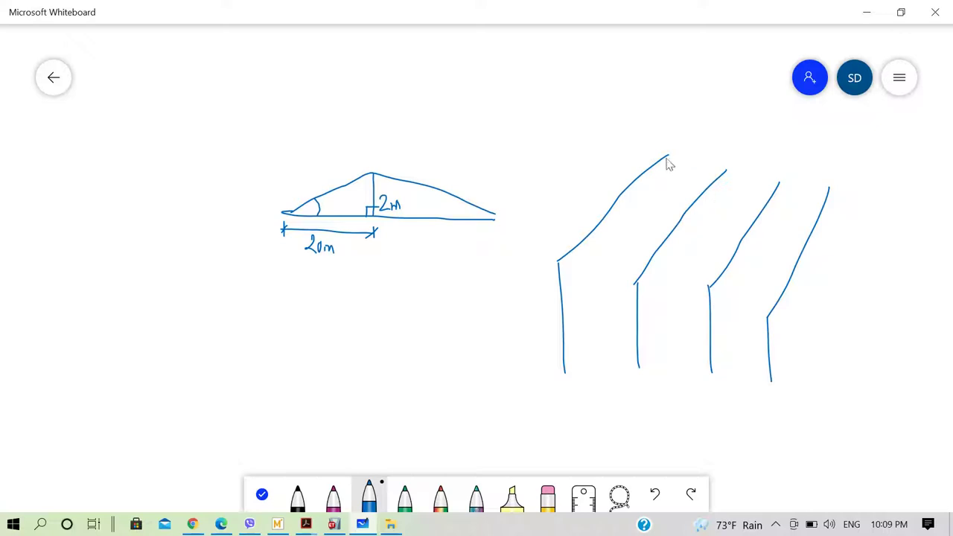
drag(666, 157, 667, 258)
drag(727, 171, 726, 235)
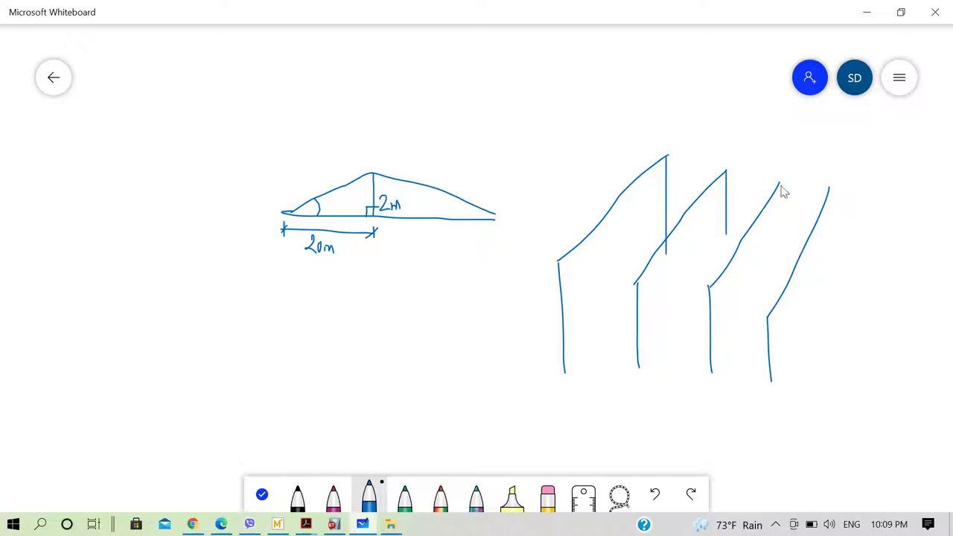
drag(781, 183, 783, 274)
drag(830, 188, 831, 291)
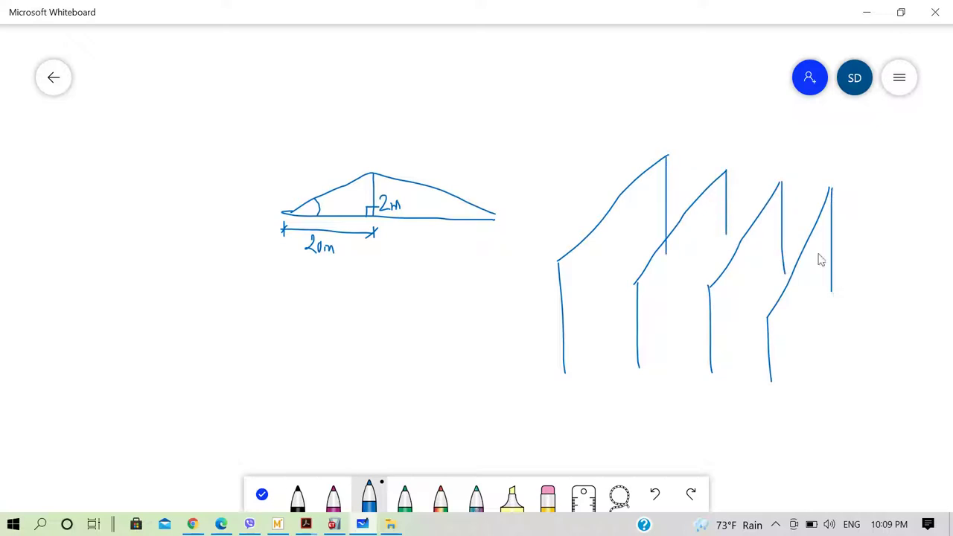
- Mark the eave joints of all four frames with ticks and trace over the second rafter to emphasize it
drag(542, 260, 574, 252)
drag(758, 311, 787, 303)
drag(622, 285, 727, 281)
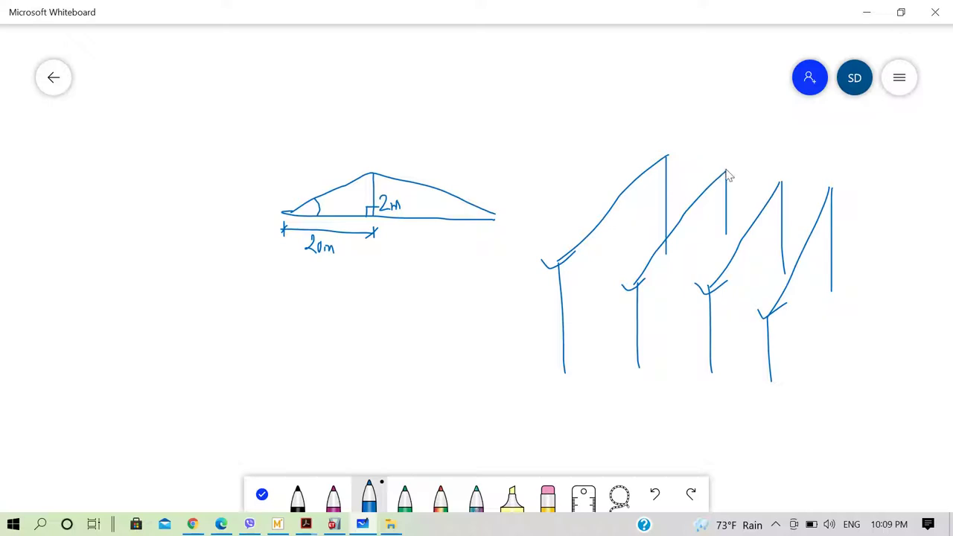
mouse_move(724, 175)
mouse_down()
mouse_move(687, 204)
mouse_move(634, 277)
mouse_up()
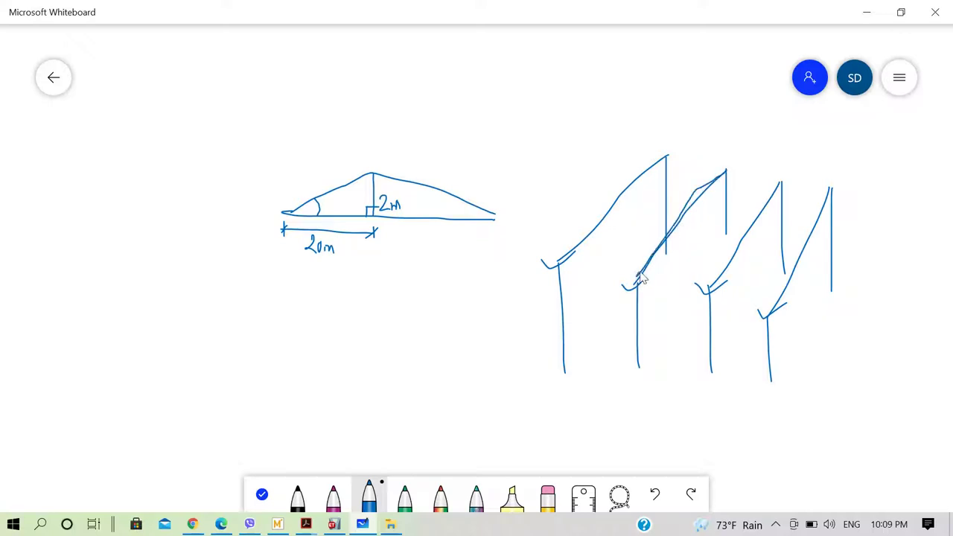
drag(709, 189, 637, 288)
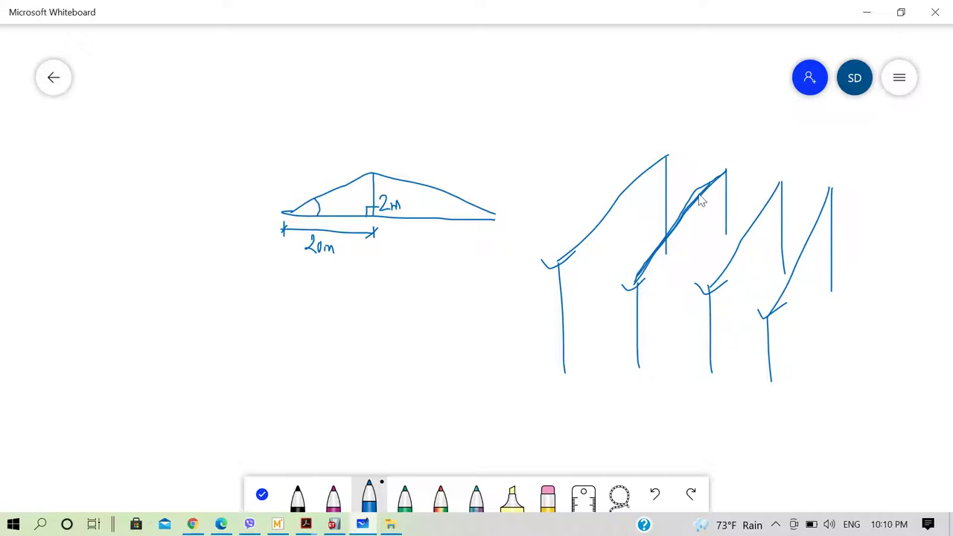
- Draw a line midway between the first and second rafters and hatch the half bay up to the second rafter
mouse_move(688, 171)
mouse_down()
mouse_move(591, 272)
mouse_move(601, 276)
mouse_up()
drag(626, 232, 613, 272)
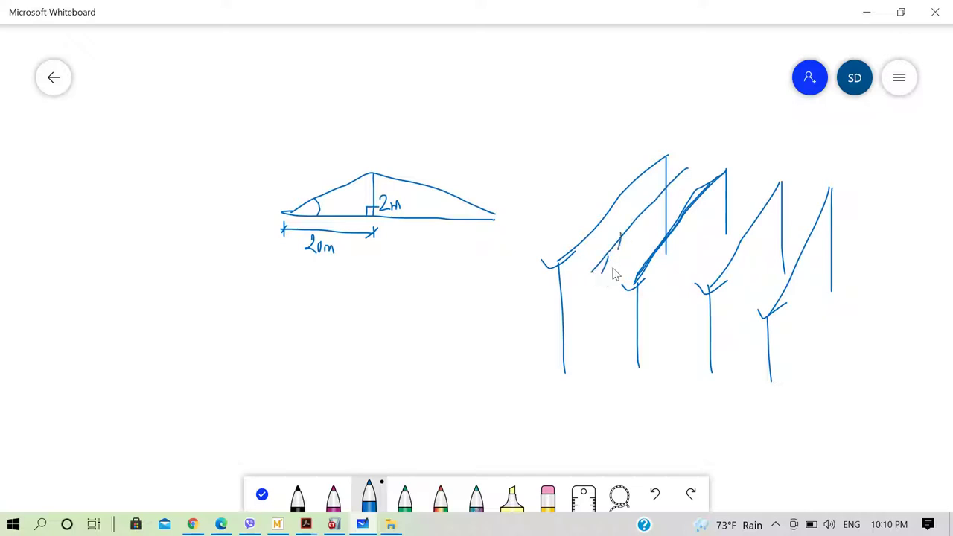
drag(632, 227, 622, 269)
drag(650, 213, 633, 283)
drag(673, 198, 652, 253)
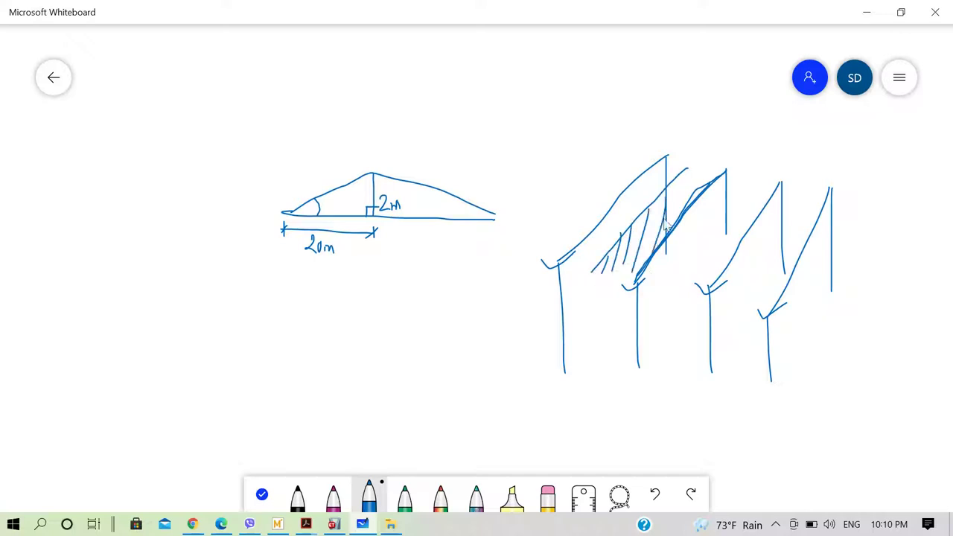
mouse_move(691, 181)
mouse_down()
mouse_move(673, 233)
mouse_move(691, 182)
mouse_move(692, 216)
mouse_up()
- Draw a line midway between the second and third rafters, hatch that half bay, and close the strip at its eave and ridge edges
drag(748, 183, 671, 294)
drag(671, 250, 656, 298)
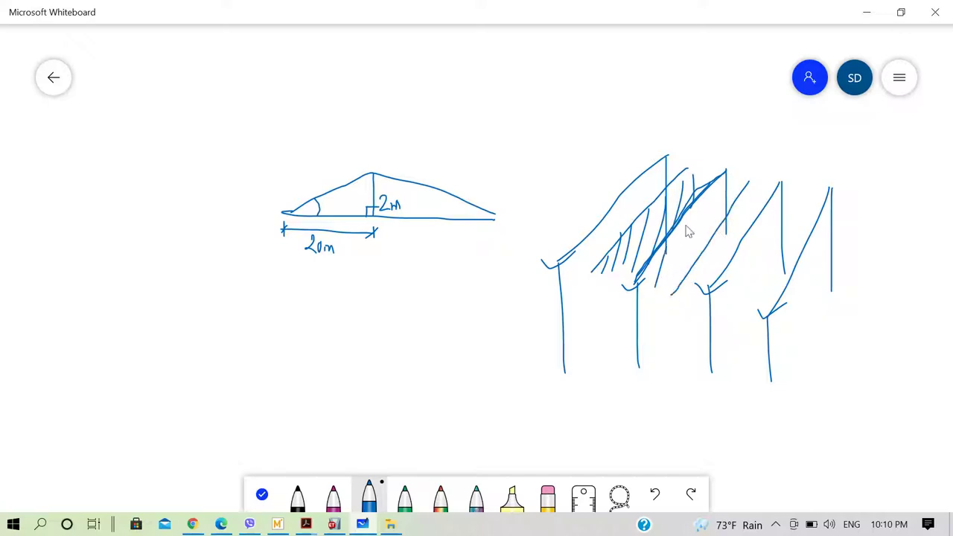
drag(689, 226, 671, 293)
drag(711, 202, 694, 267)
mouse_move(727, 182)
mouse_down()
mouse_move(713, 231)
mouse_move(733, 177)
mouse_move(733, 213)
mouse_up()
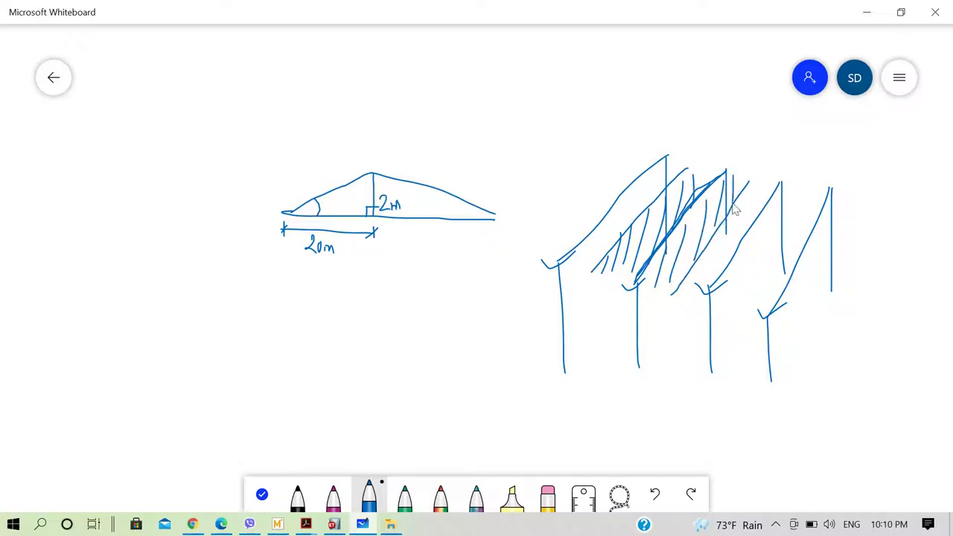
drag(590, 277, 678, 294)
mouse_move(690, 166)
mouse_down()
mouse_move(753, 177)
mouse_move(693, 206)
mouse_move(632, 288)
mouse_up()
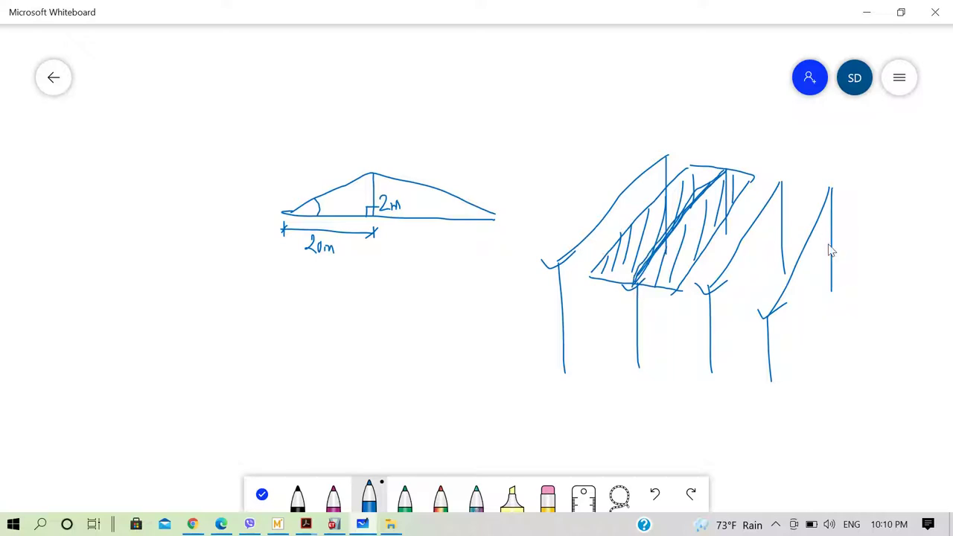
- Emphasize the last rafter and hatch the half-bay strip between it and a line midway to the third rafter
drag(831, 189, 761, 320)
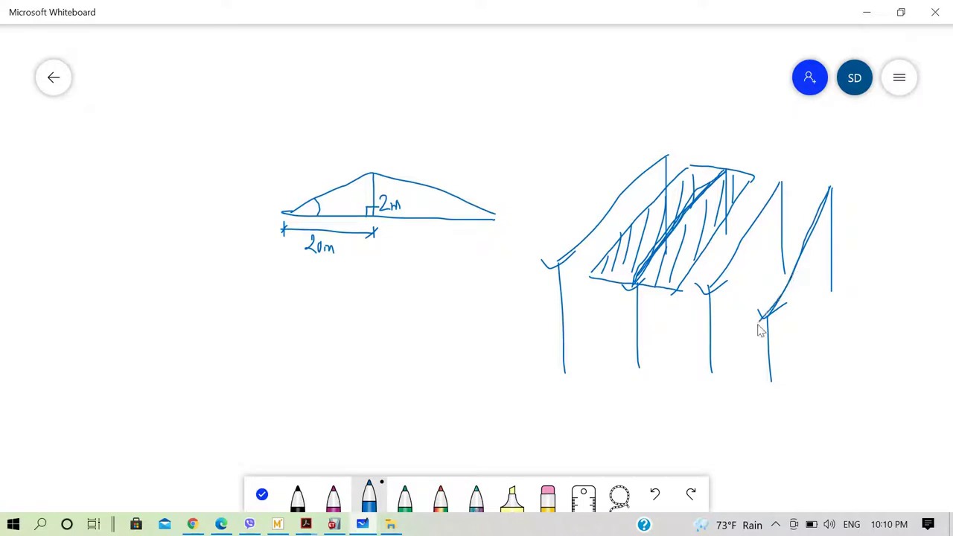
mouse_move(797, 191)
mouse_down()
mouse_move(733, 306)
mouse_move(777, 309)
mouse_up()
drag(796, 189, 814, 188)
mouse_move(744, 288)
mouse_down()
mouse_move(745, 305)
mouse_move(758, 307)
mouse_up()
drag(766, 264, 769, 298)
drag(783, 258, 779, 290)
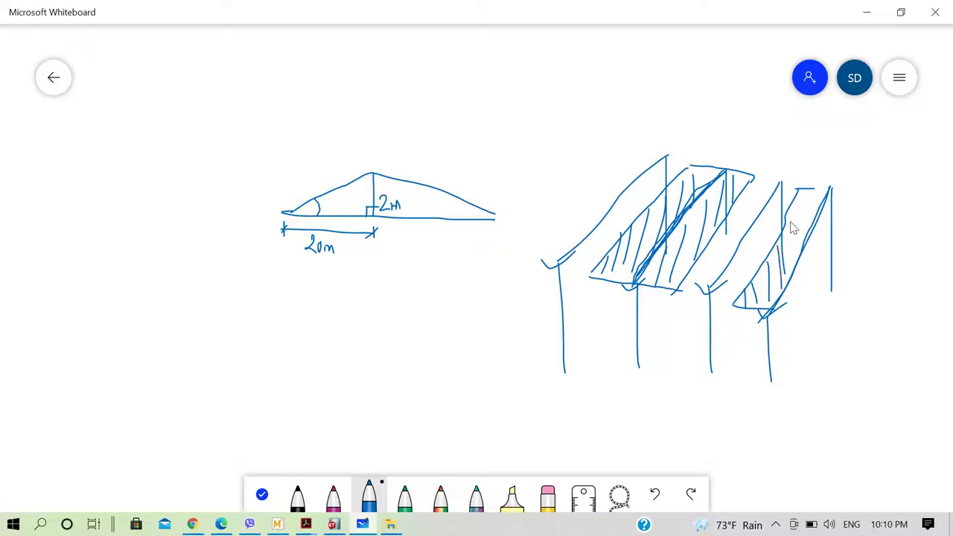
drag(794, 226, 790, 261)
mouse_move(806, 207)
mouse_down()
mouse_move(798, 243)
mouse_move(801, 220)
mouse_move(813, 218)
mouse_up()
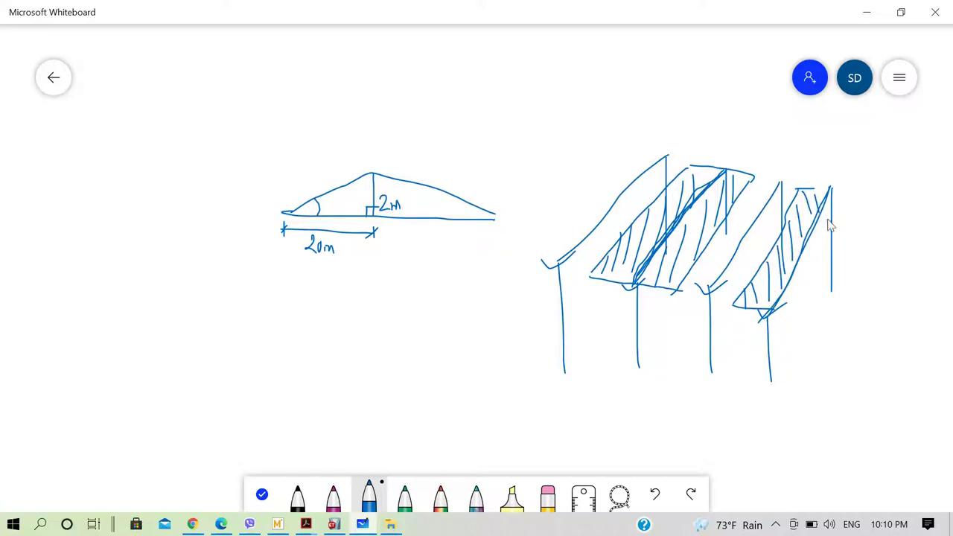
drag(832, 191, 766, 320)
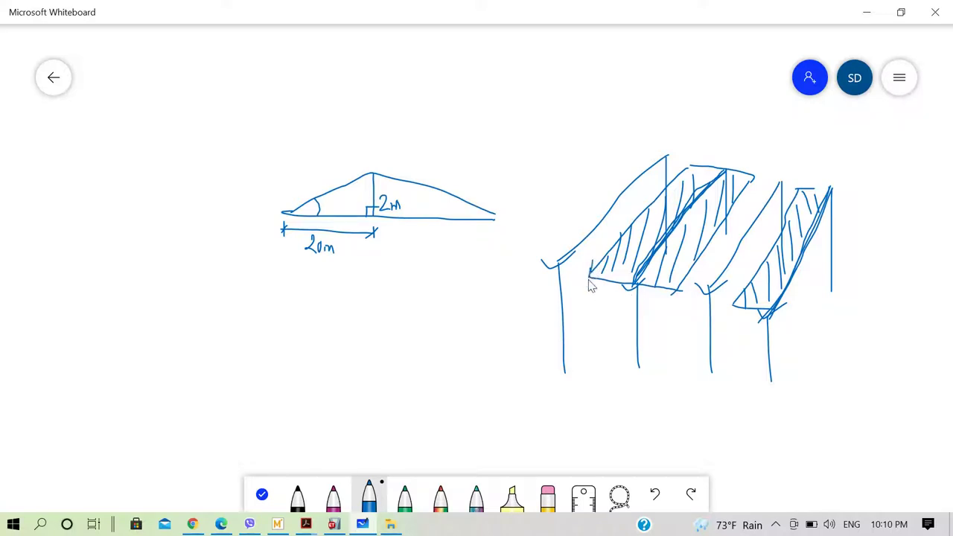
- Retrace the eave edge of the interior hatched strip and draw a bay dimension line between the second and third columns
drag(588, 278, 669, 292)
mouse_move(623, 370)
mouse_down()
mouse_move(736, 366)
mouse_move(703, 374)
mouse_up()
drag(649, 355, 631, 384)
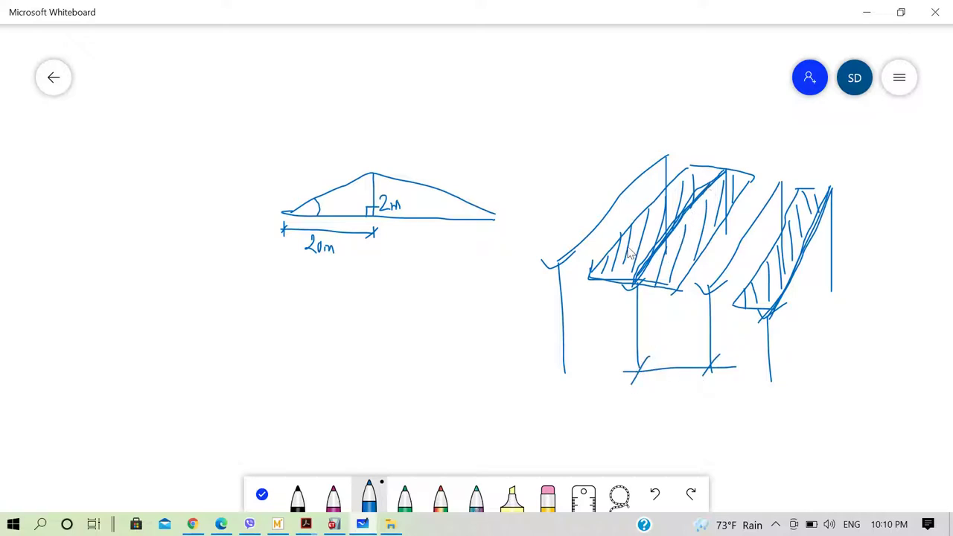
- Add denser hatching to the interior strip on both sides of the second rafter
mouse_move(611, 269)
mouse_down()
mouse_move(616, 235)
mouse_move(624, 278)
mouse_move(630, 240)
mouse_move(636, 265)
mouse_move(647, 216)
mouse_move(652, 254)
mouse_move(670, 235)
mouse_move(667, 203)
mouse_move(667, 281)
mouse_up()
drag(680, 186, 679, 243)
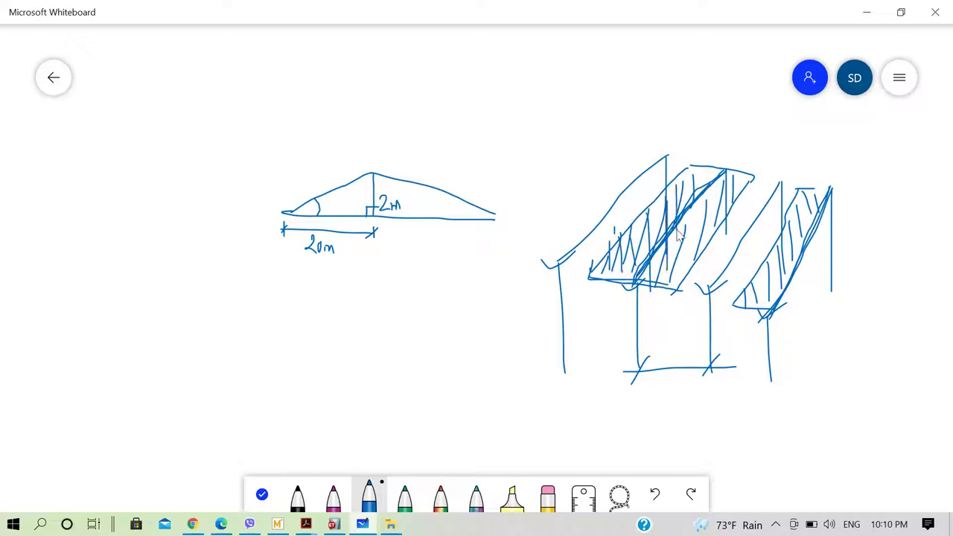
drag(708, 195, 703, 239)
- Mark the eaves of the first and last frames again and draw a bay dimension line between the third and fourth columns
mouse_move(548, 251)
mouse_down()
mouse_move(558, 262)
mouse_move(577, 254)
mouse_up()
drag(765, 320, 795, 297)
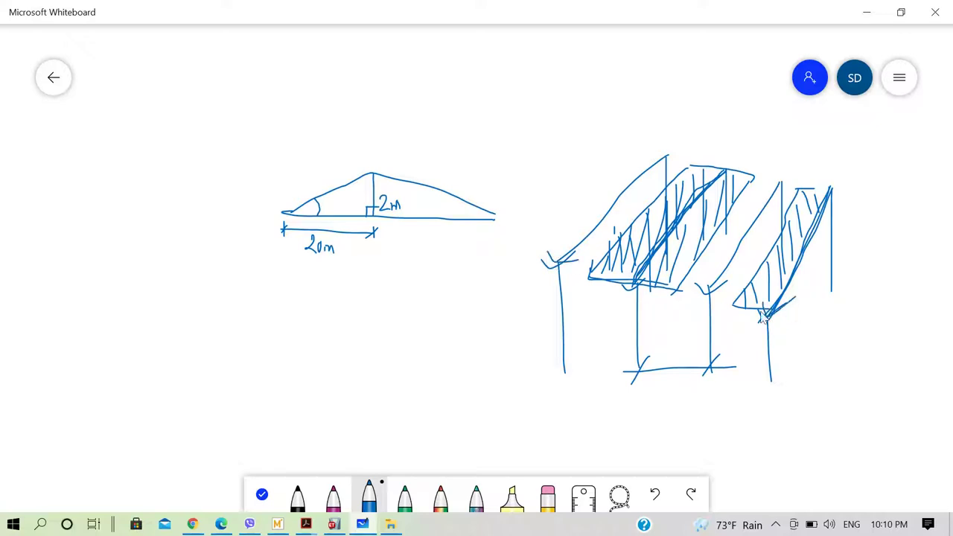
mouse_move(715, 380)
mouse_down()
mouse_move(776, 380)
mouse_move(768, 396)
mouse_move(712, 395)
mouse_move(712, 407)
mouse_move(707, 388)
mouse_up()
drag(774, 366, 750, 398)
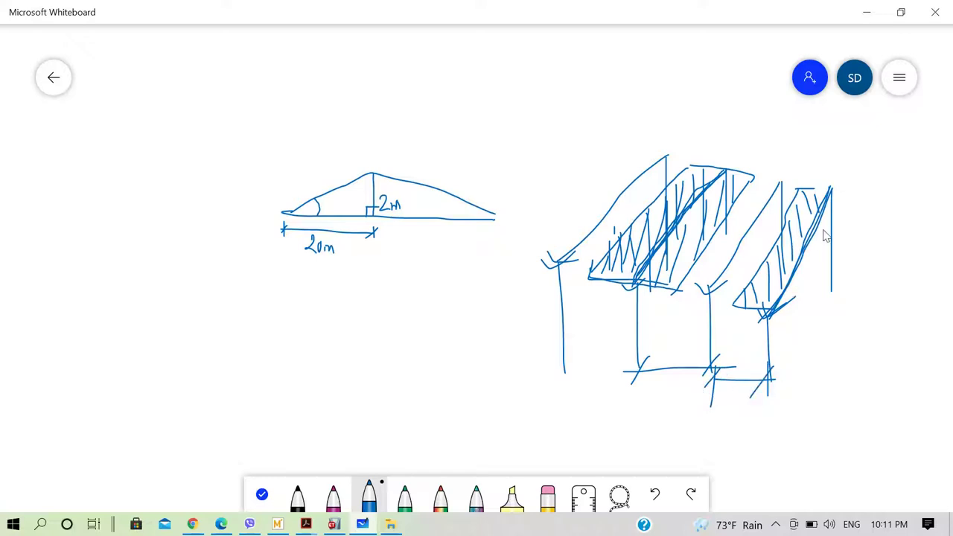
- Add denser hatching to the end frame's half-bay strip and retrace the last rafter from ridge to eave
mouse_move(801, 186)
mouse_down()
mouse_move(831, 189)
mouse_move(803, 223)
mouse_up()
mouse_move(744, 291)
mouse_down()
mouse_move(756, 316)
mouse_move(789, 227)
mouse_move(794, 246)
mouse_up()
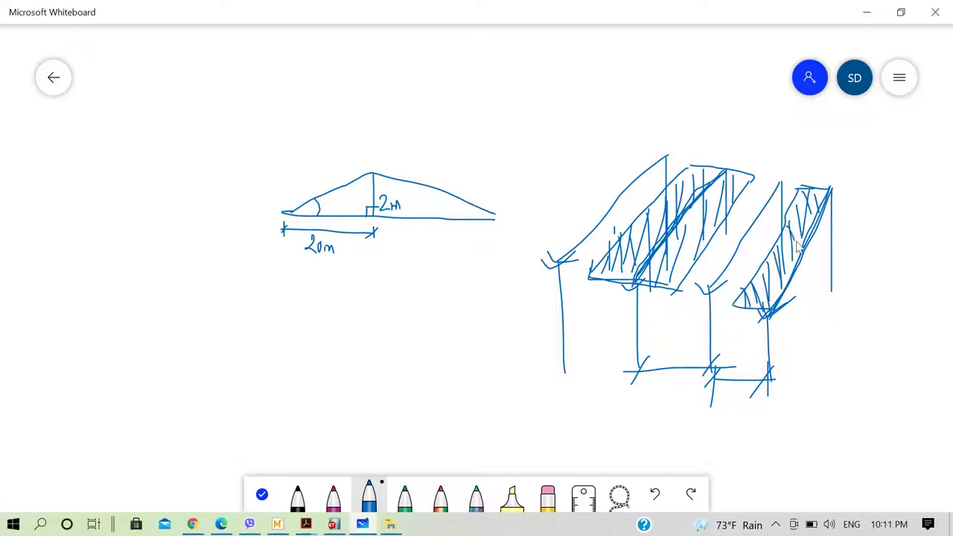
drag(834, 198, 764, 315)
- Minimize the whiteboard and the Mathcad wind load sheet and switch to the PEB model in ETABS
click(868, 10)
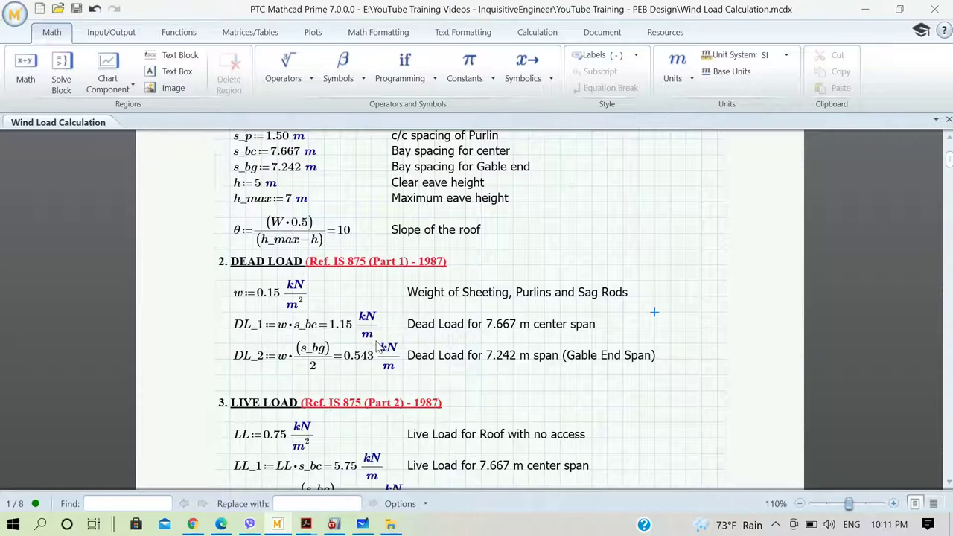
click(864, 9)
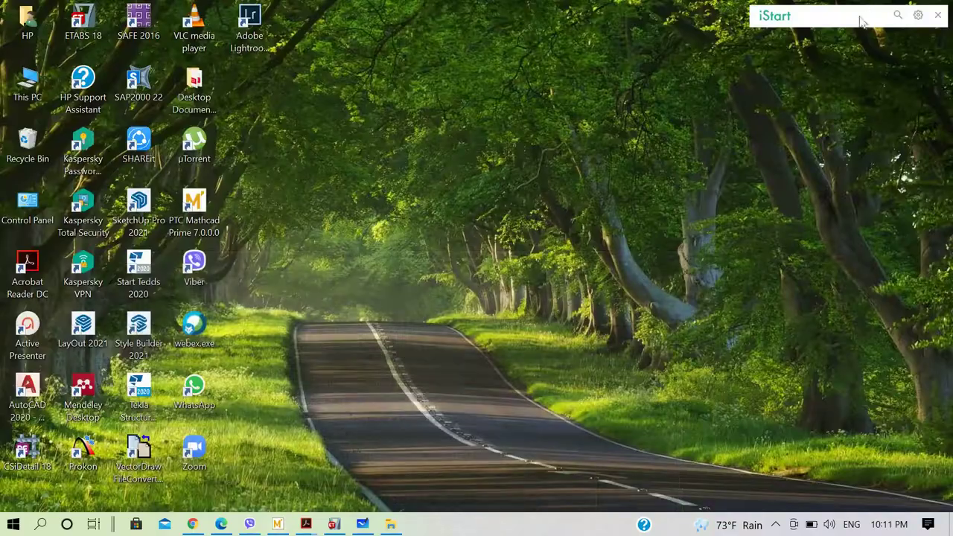
click(333, 524)
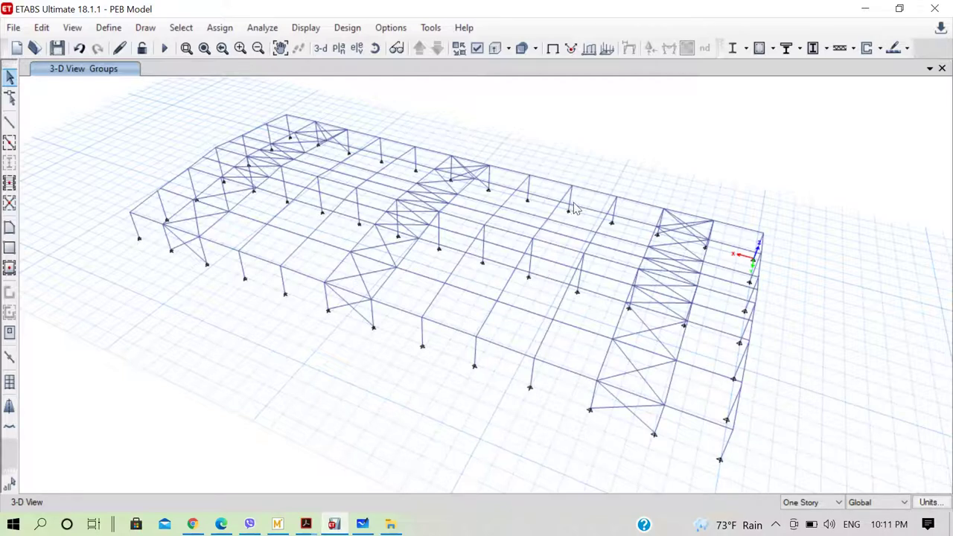
- Check the assignments of the first intermediate column on the gable end near the origin
middle_drag(672, 160, 691, 153)
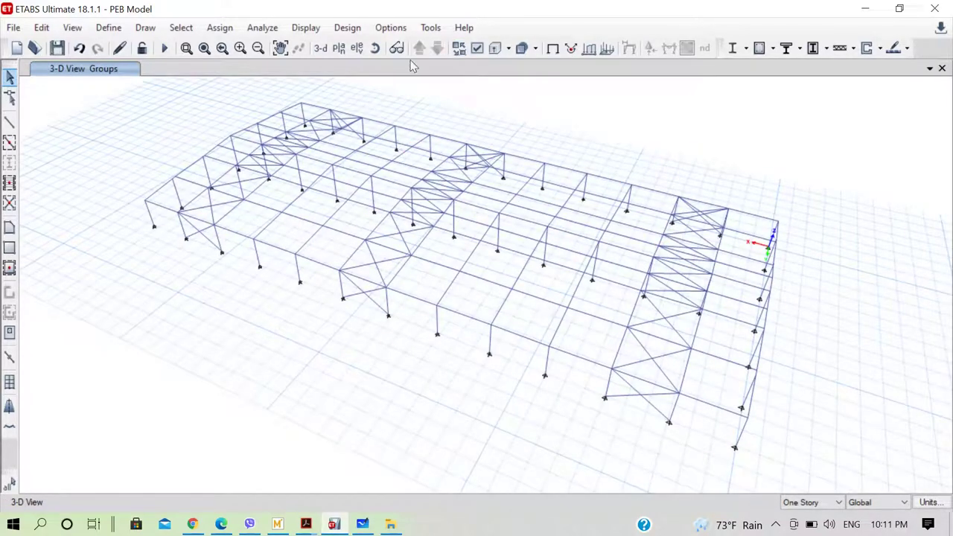
click(375, 47)
drag(705, 414, 629, 388)
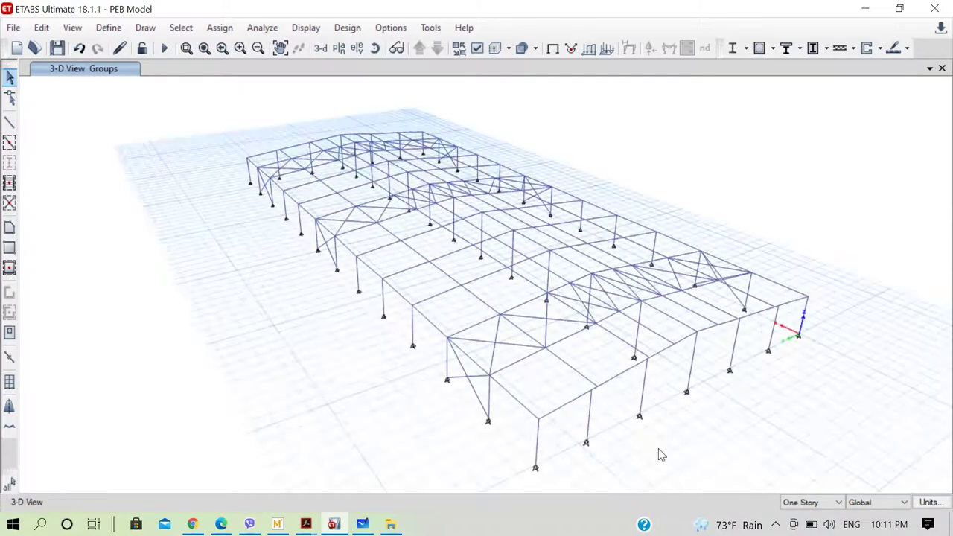
right_click(591, 418)
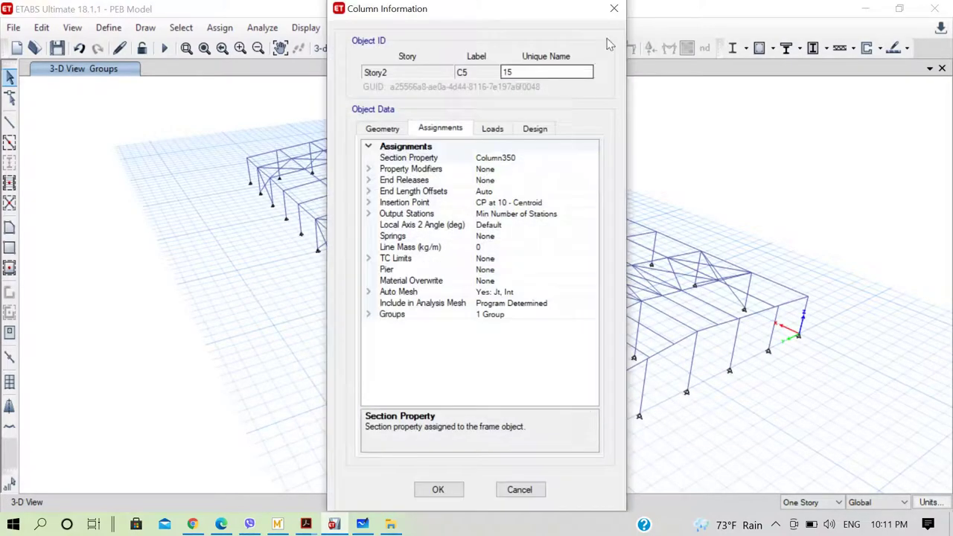
click(611, 10)
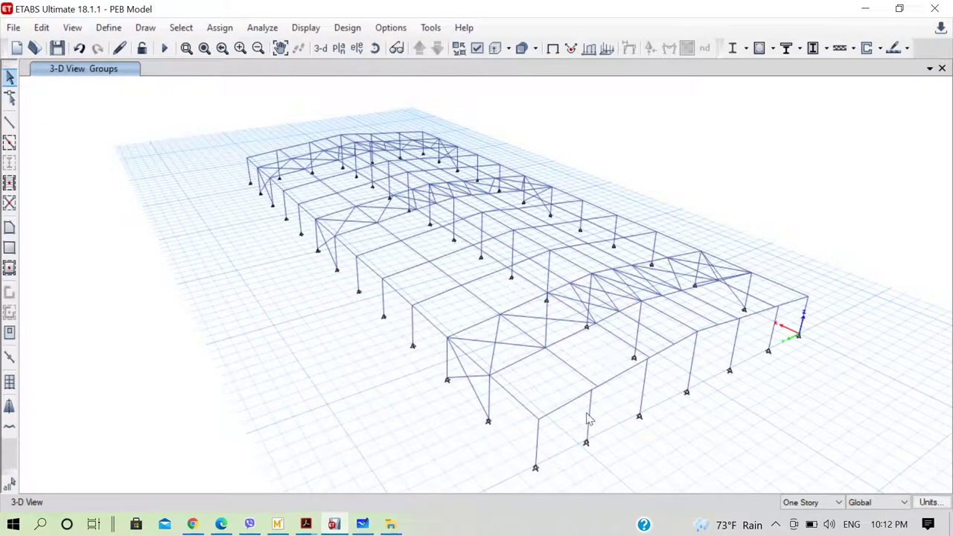
- Select the five intermediate columns of the gable end near the origin and open the group assignment for them
click(593, 422)
click(645, 392)
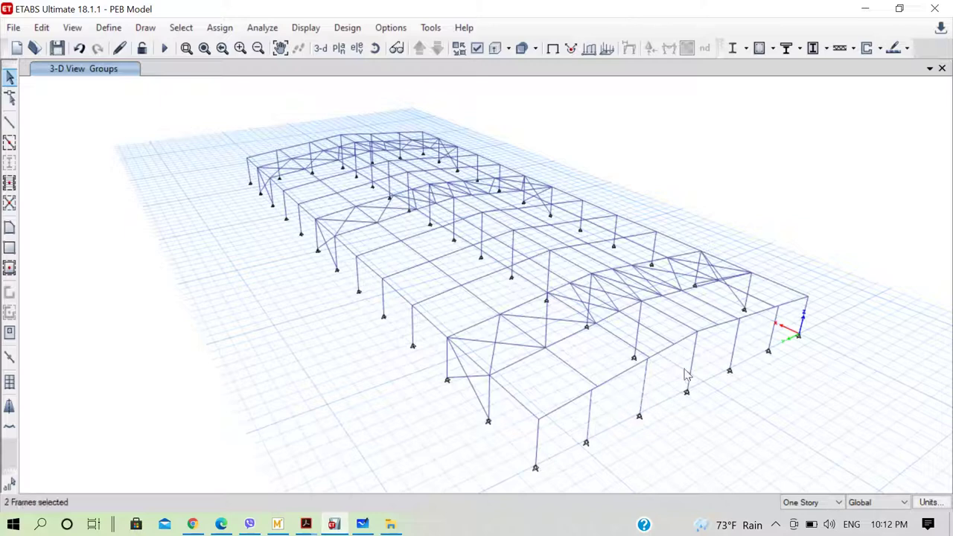
click(692, 370)
click(735, 356)
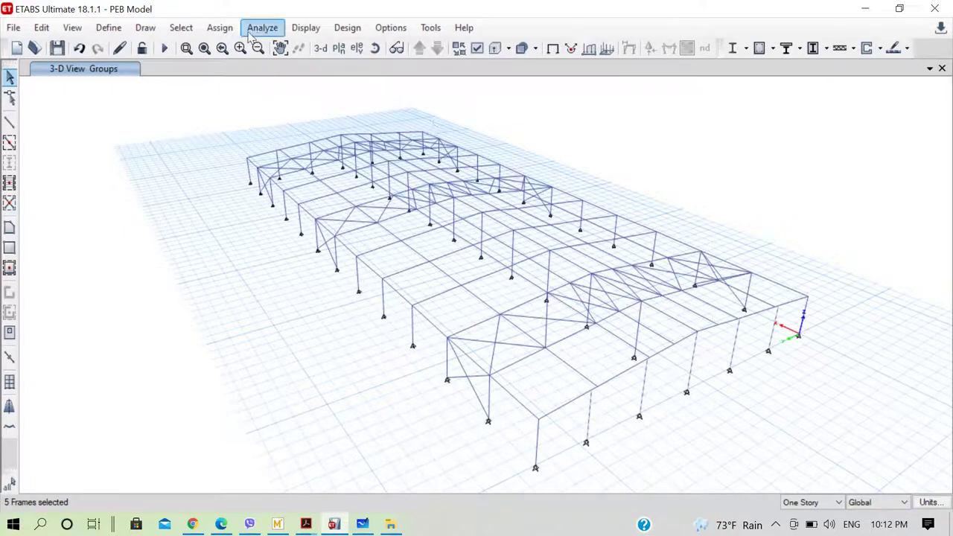
click(220, 30)
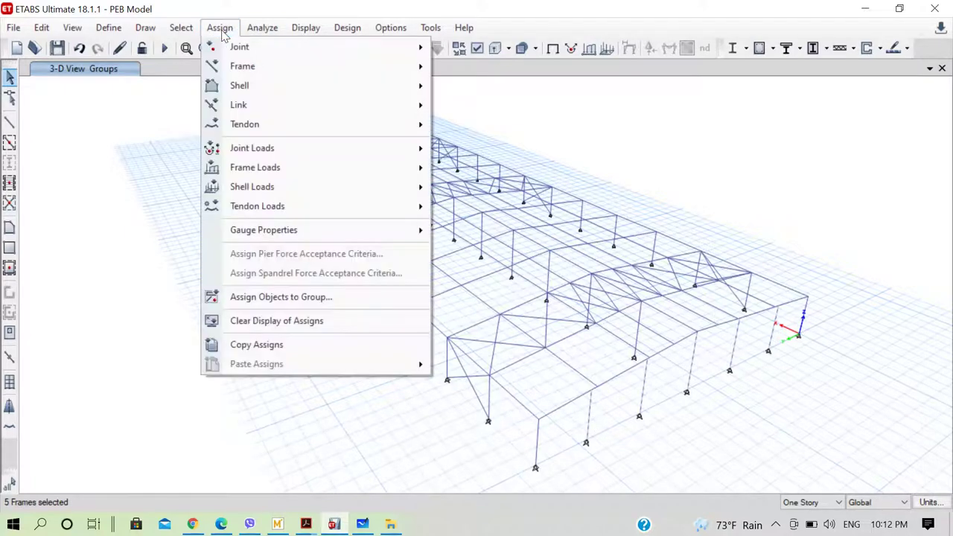
click(264, 302)
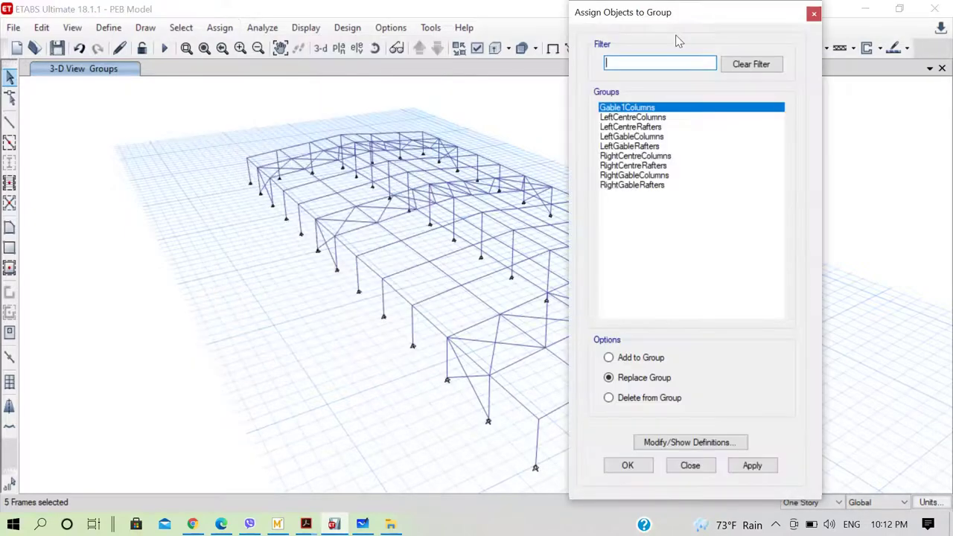
drag(664, 18, 110, 26)
scroll(503, 216, down, 5)
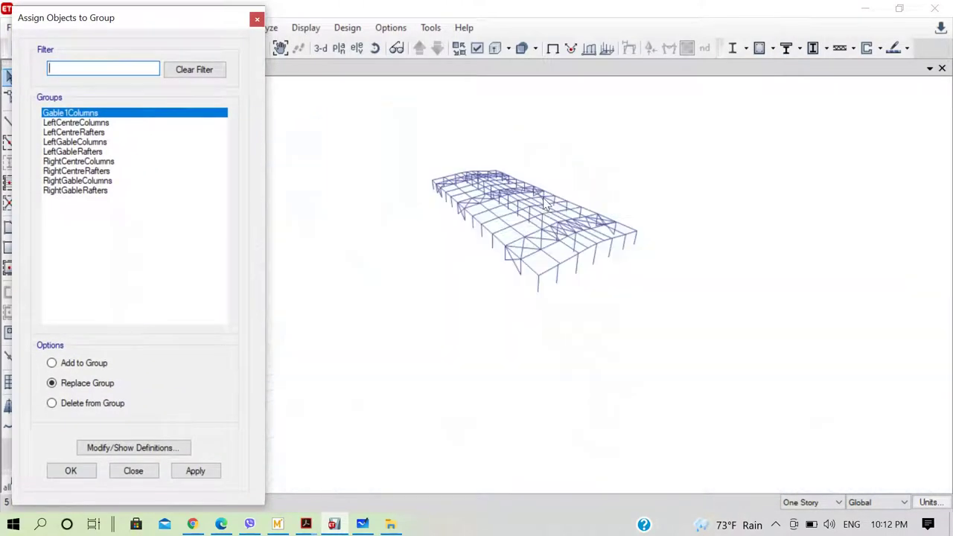
scroll(503, 216, up, 6)
scroll(504, 216, down, 3)
scroll(515, 230, up, 3)
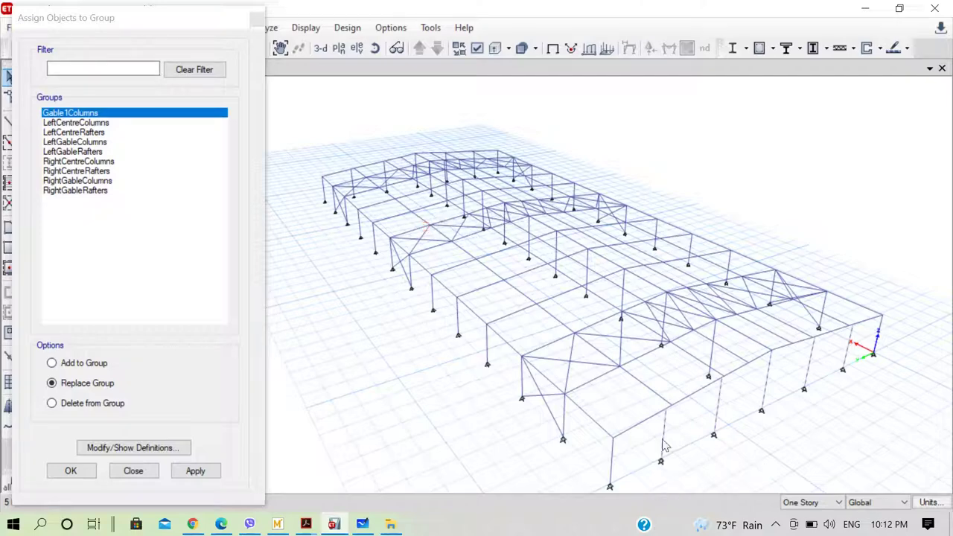
middle_drag(663, 446, 687, 390)
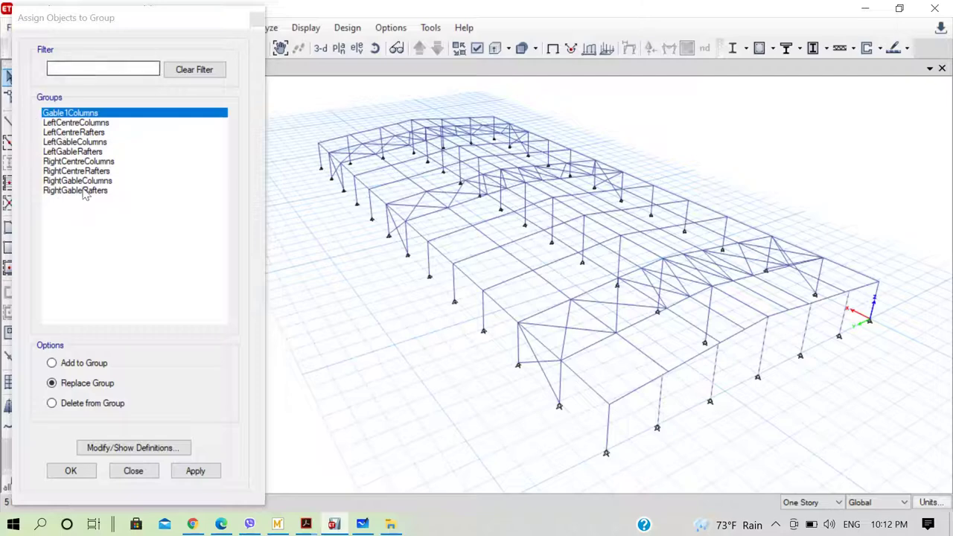
- Define a new group named Gable2Columns
click(145, 451)
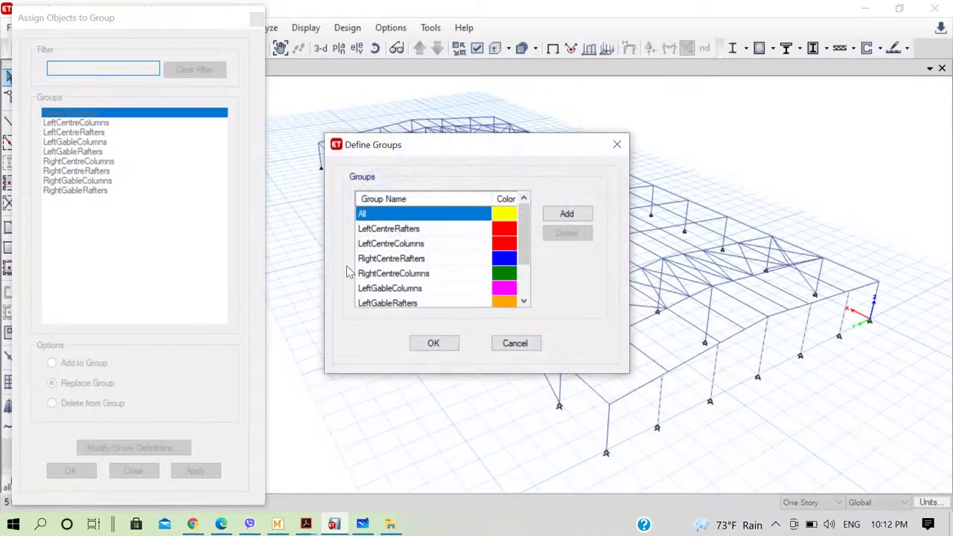
drag(393, 143, 103, 150)
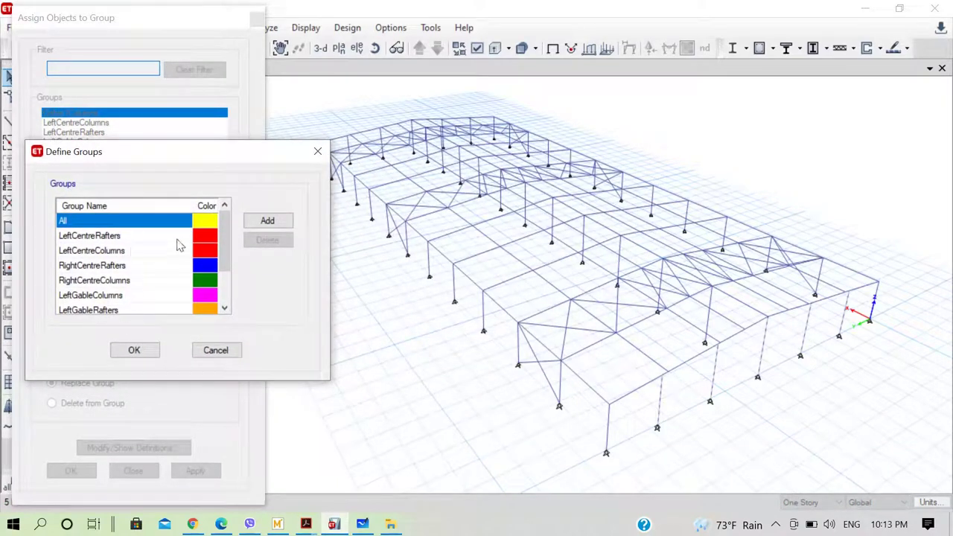
click(277, 229)
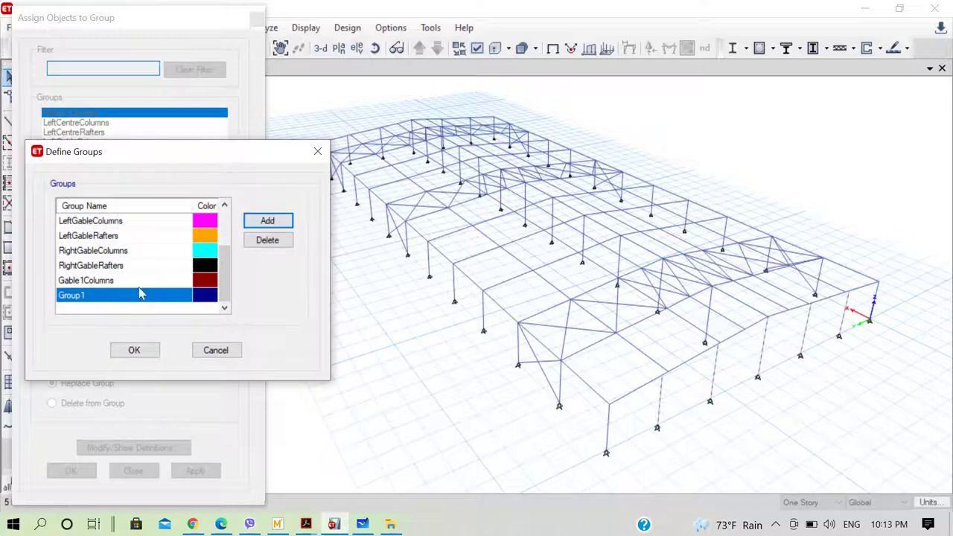
click(95, 298)
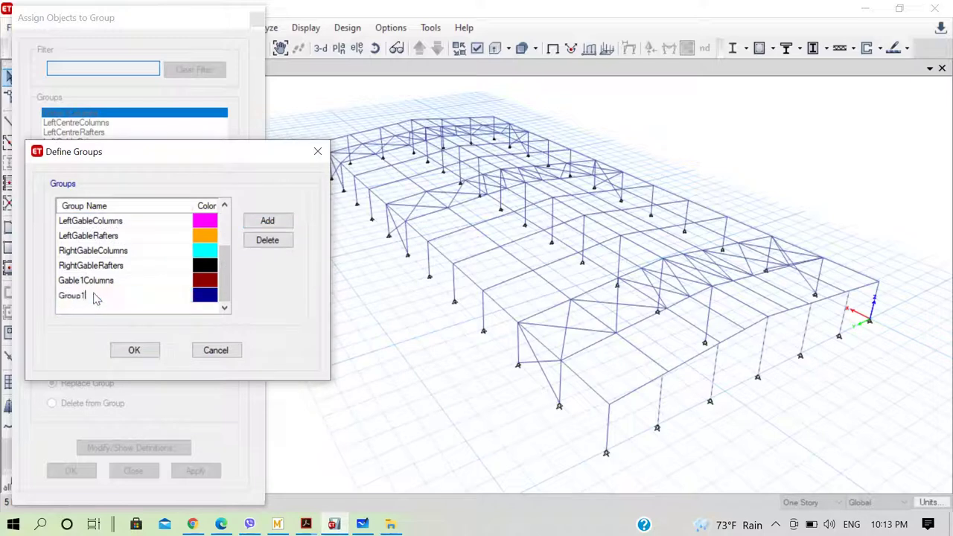
text(Gable2Columns)
key(Return)
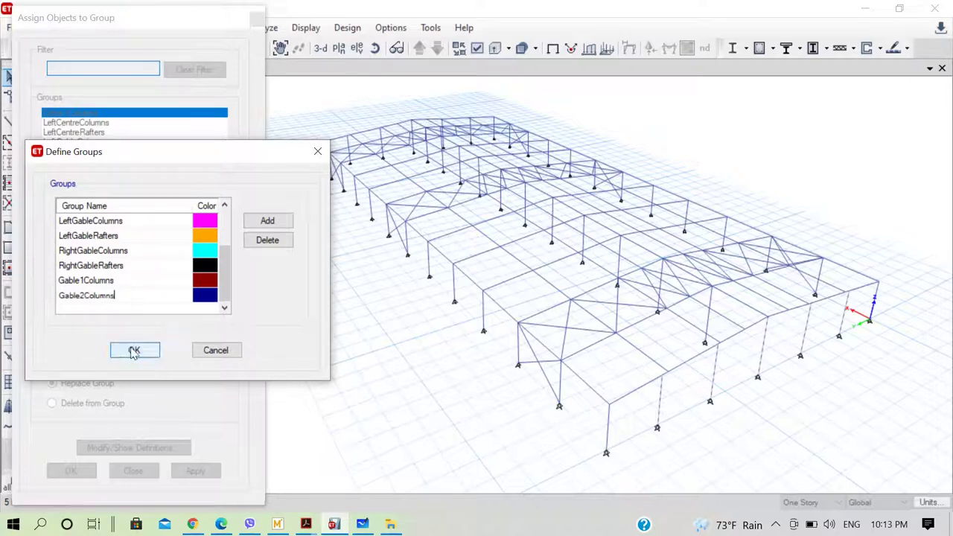
click(146, 280)
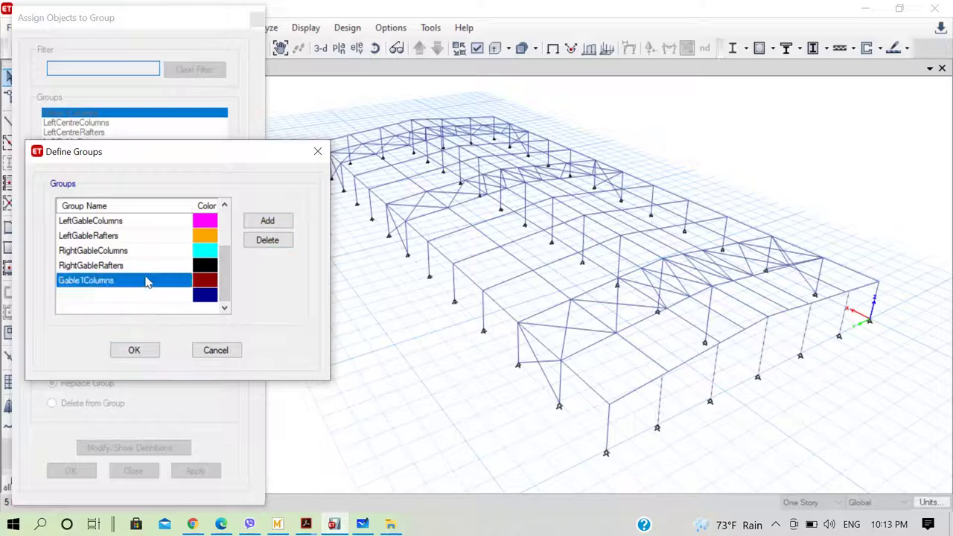
click(134, 350)
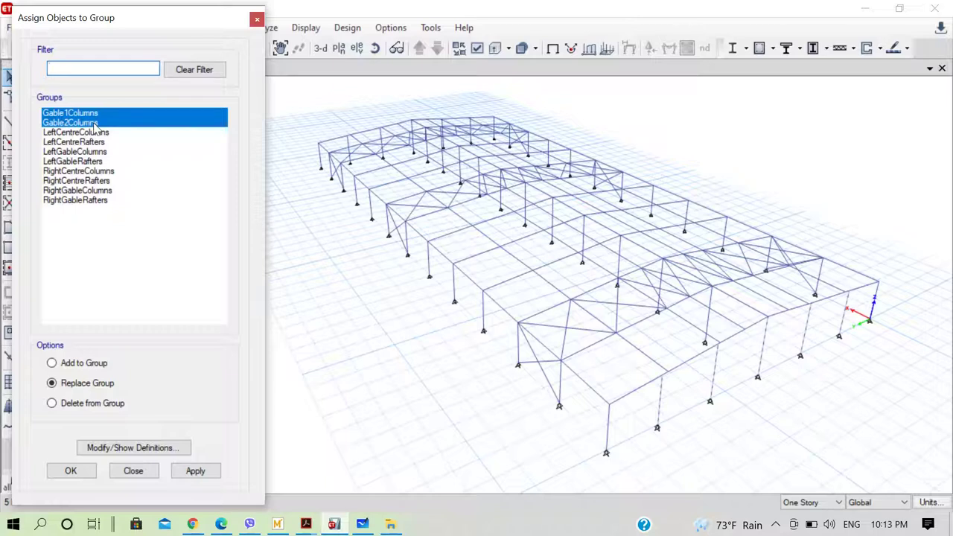
- Assign the selected gable columns to the Gable2Columns group with the Replace Group option
click(94, 124)
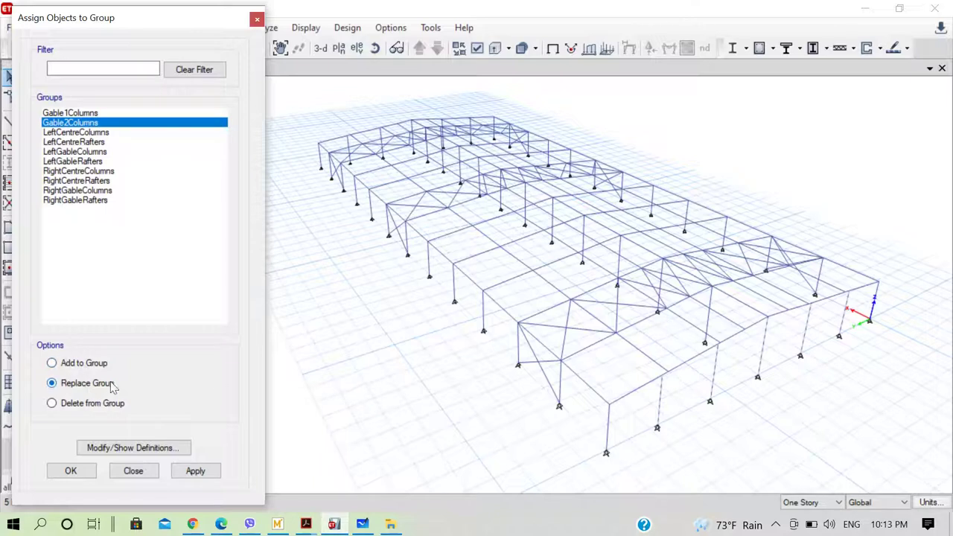
click(196, 471)
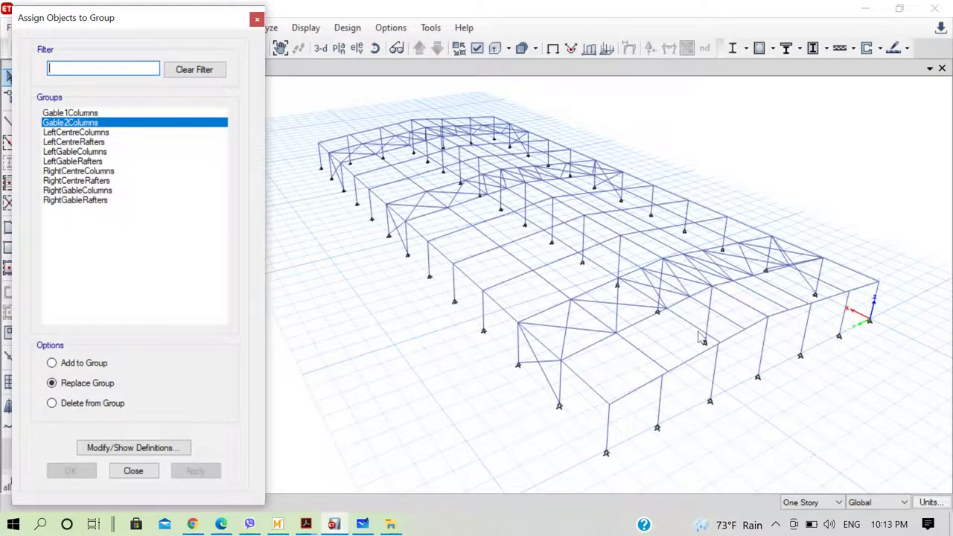
- Examine the opposite gable end's columns, point out the Gable1Columns group and close the group assignment
click(665, 245)
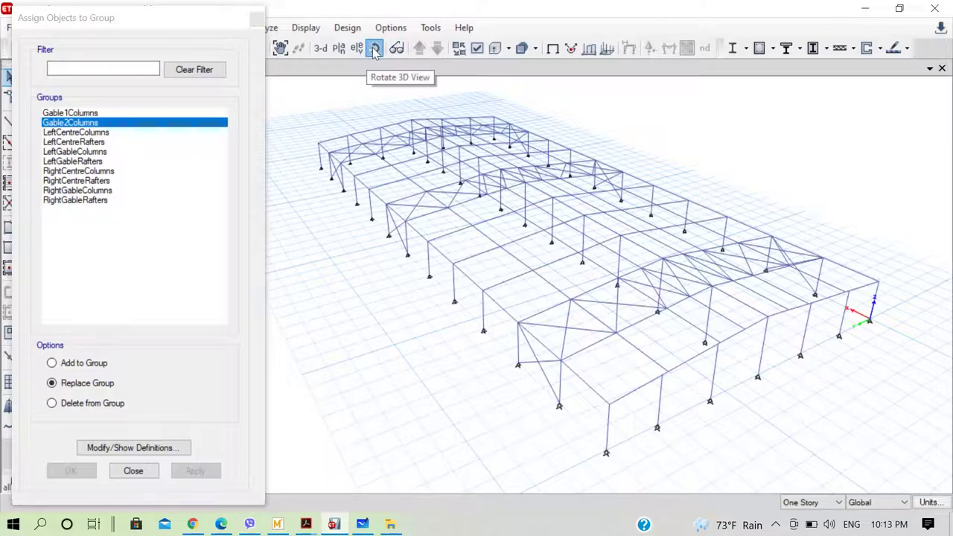
click(374, 51)
drag(521, 260, 609, 331)
scroll(609, 330, down, 3)
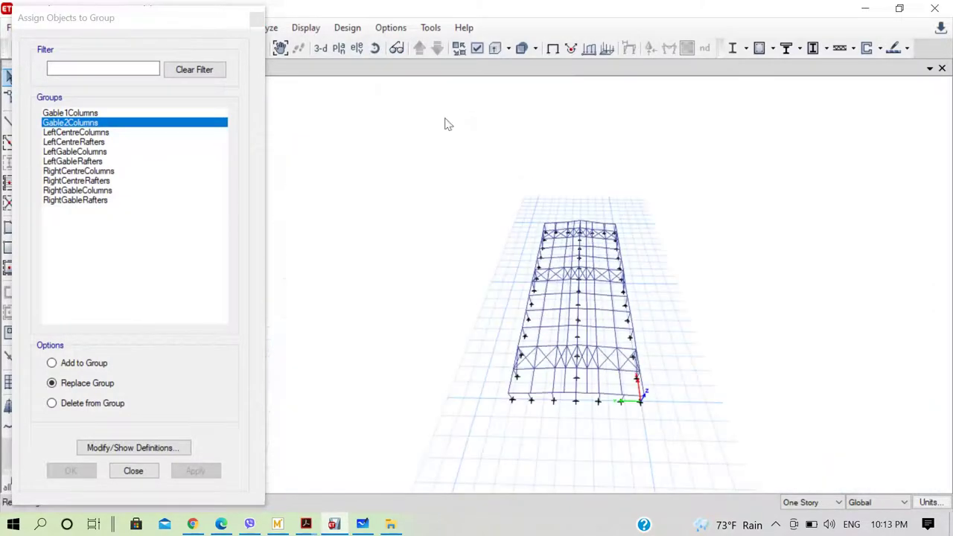
click(374, 47)
drag(552, 434, 692, 391)
scroll(648, 357, up, 3)
middle_drag(648, 365, 773, 427)
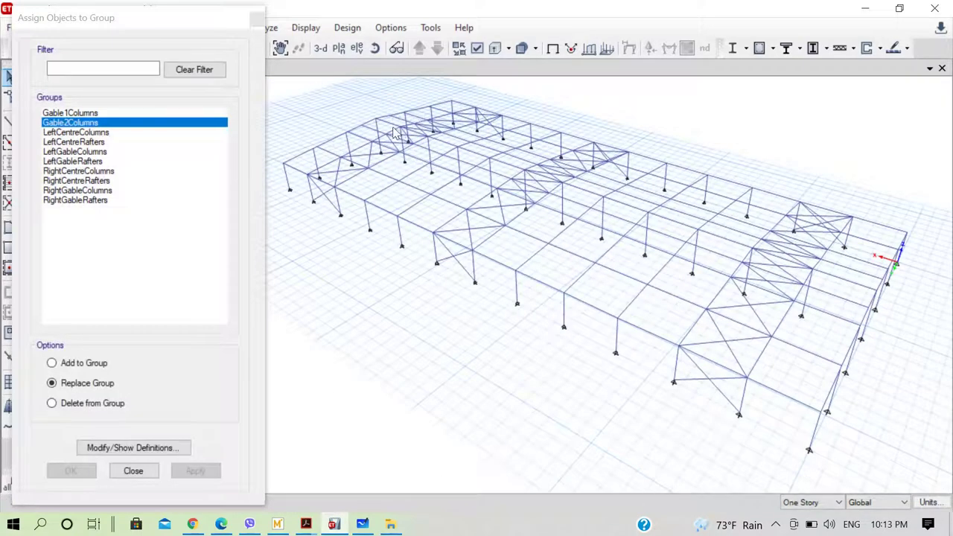
click(75, 113)
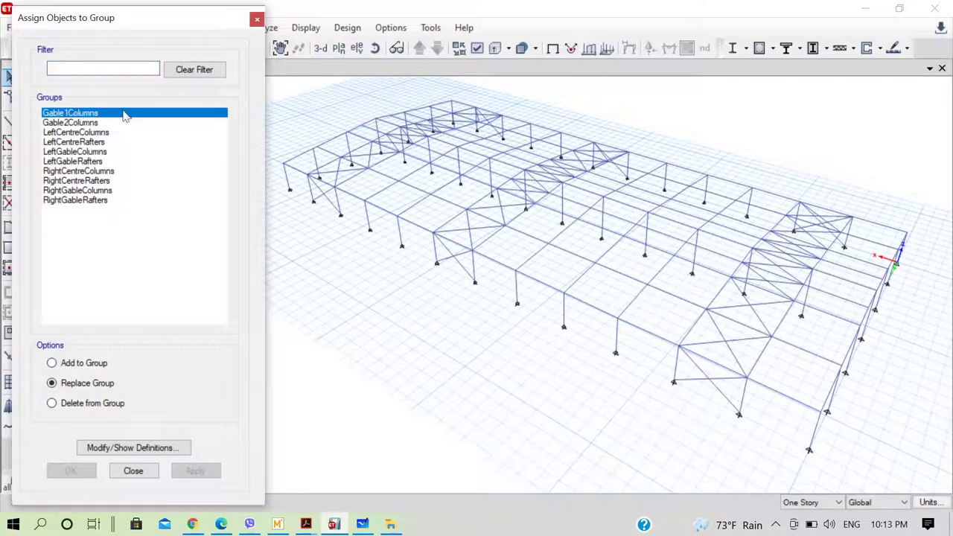
click(256, 21)
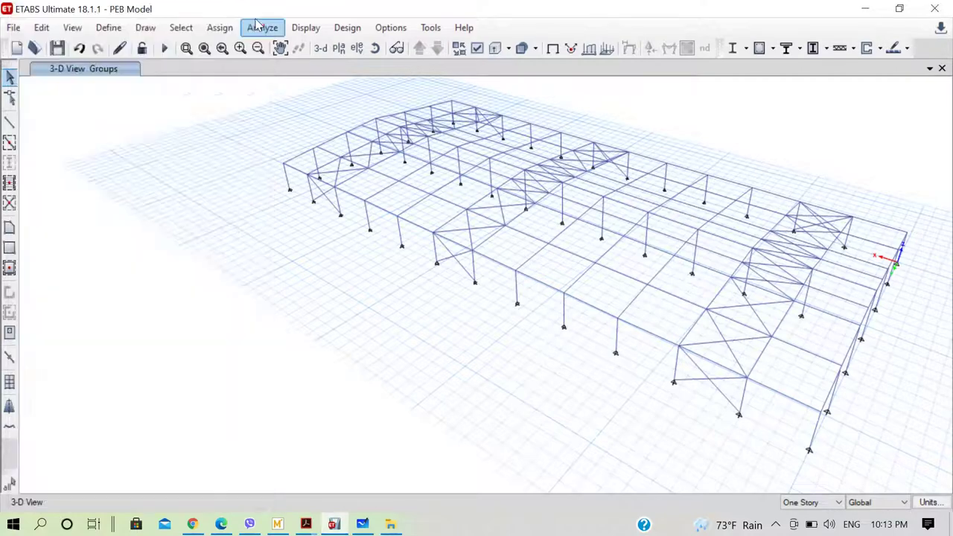
- Select all members of the Gable1Columns group in the model
click(186, 28)
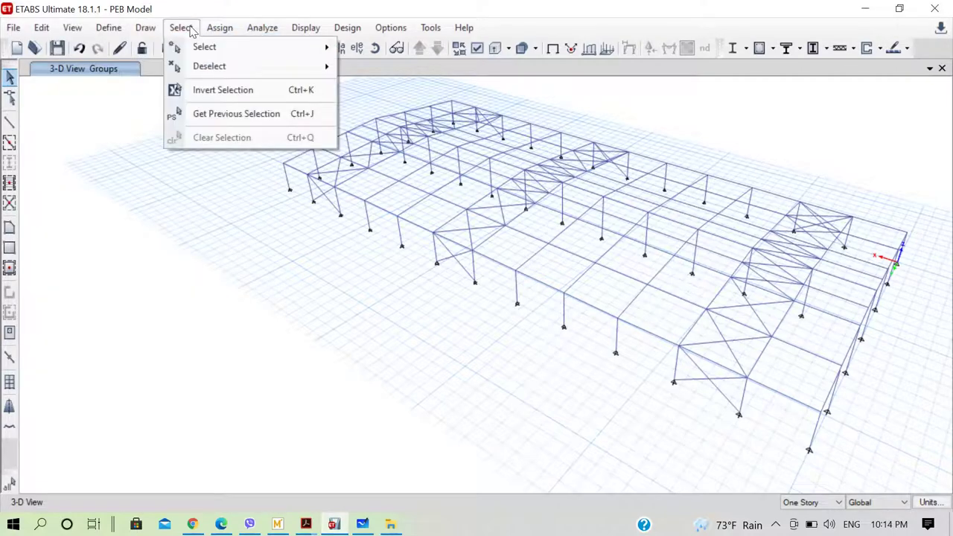
click(192, 30)
click(180, 28)
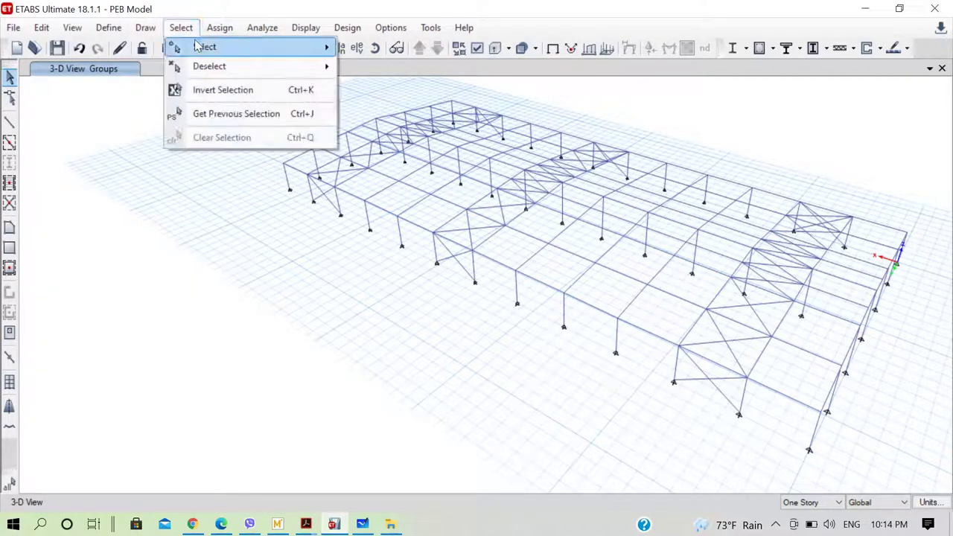
mouse_move(328, 47)
click(383, 224)
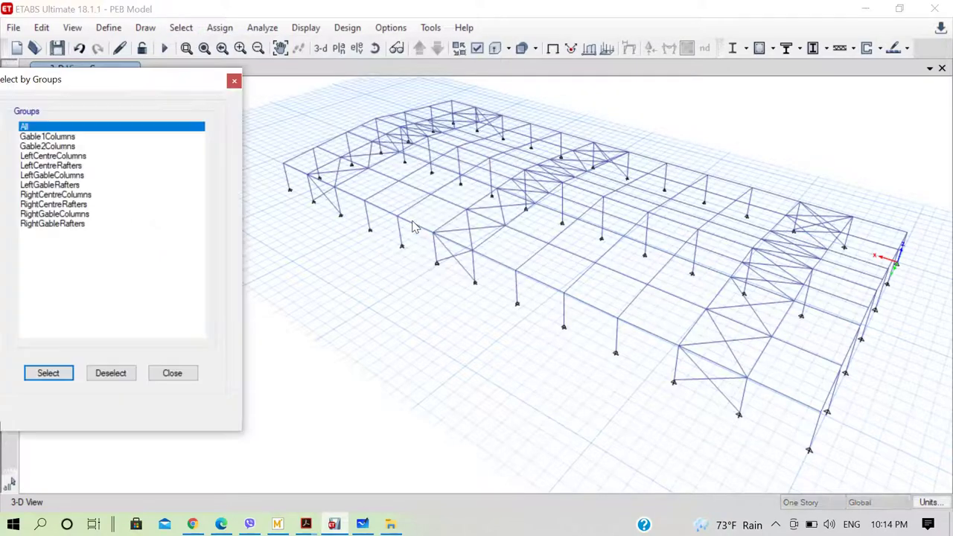
drag(114, 79, 131, 88)
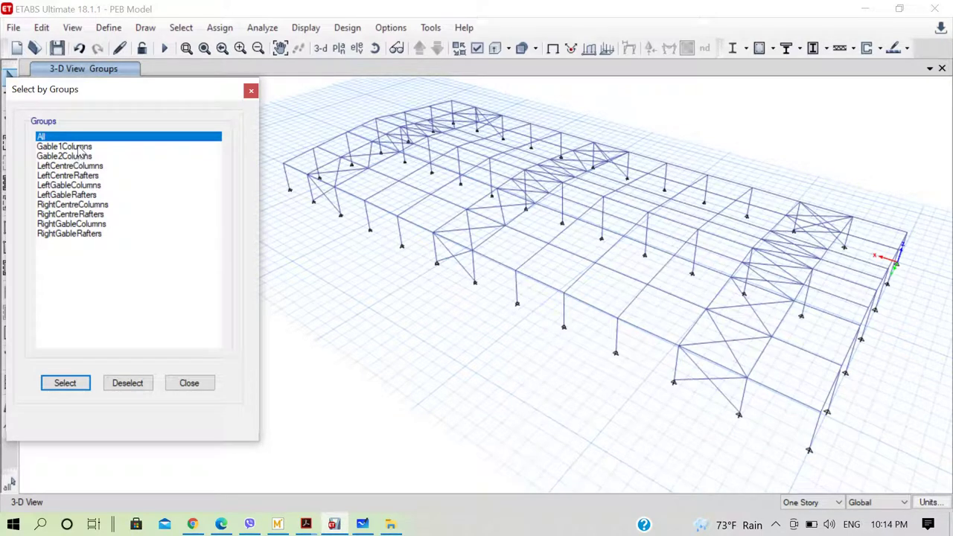
click(75, 148)
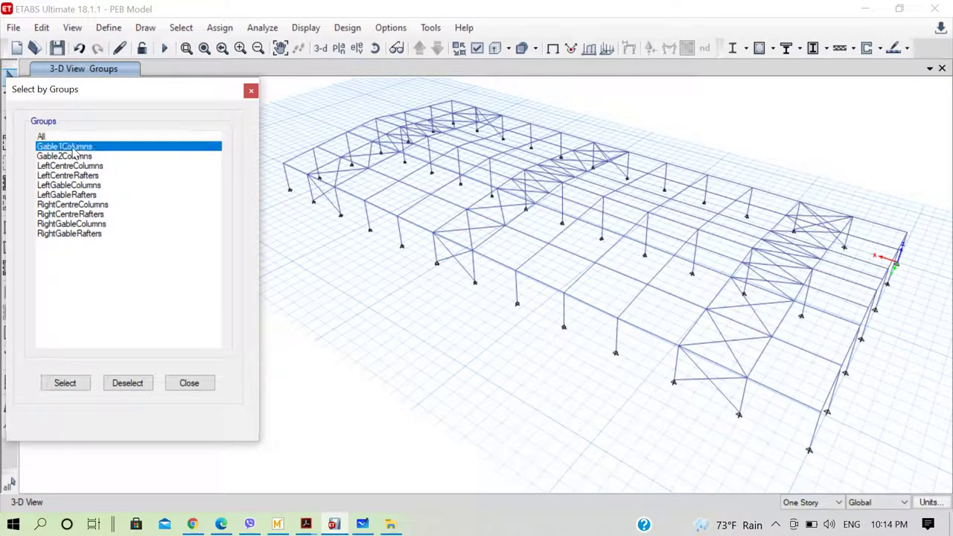
click(78, 385)
scroll(543, 219, up, 5)
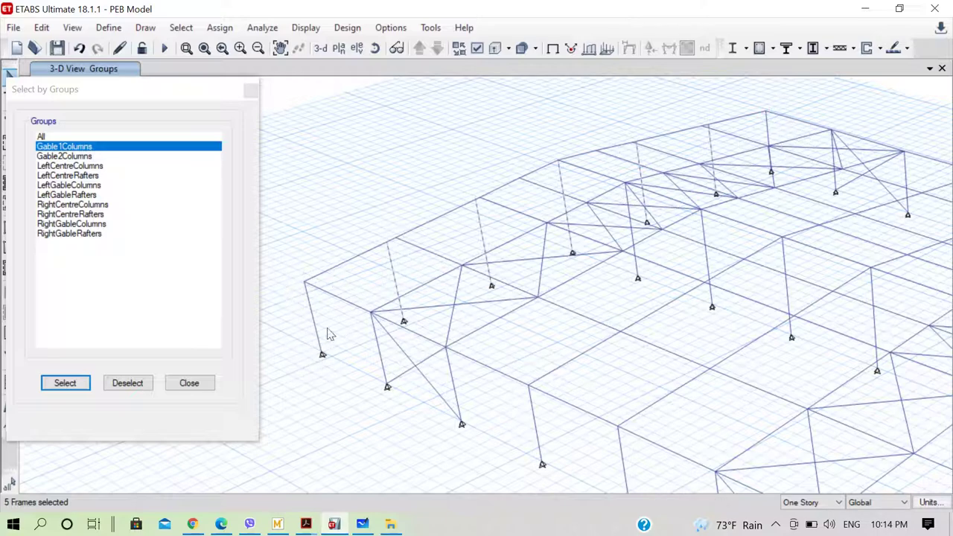
- Examine the selected Gable1Columns members at the far gable end, then deselect the group
middle_drag(357, 247, 404, 223)
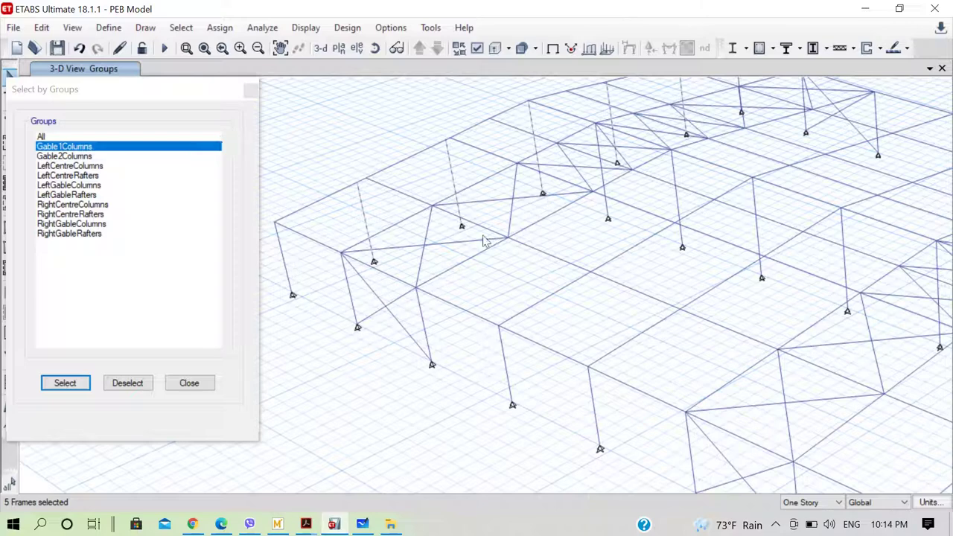
scroll(400, 201, down, 5)
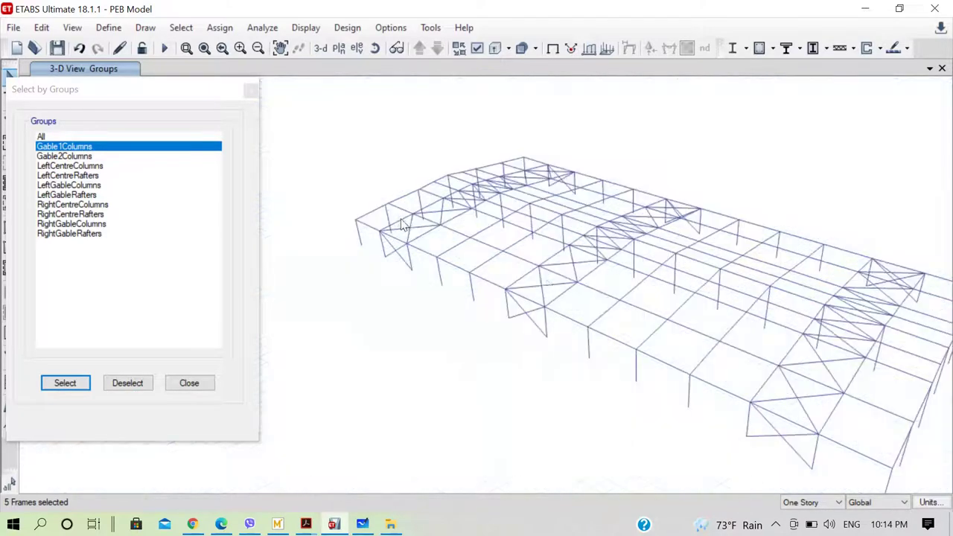
middle_drag(417, 223, 417, 290)
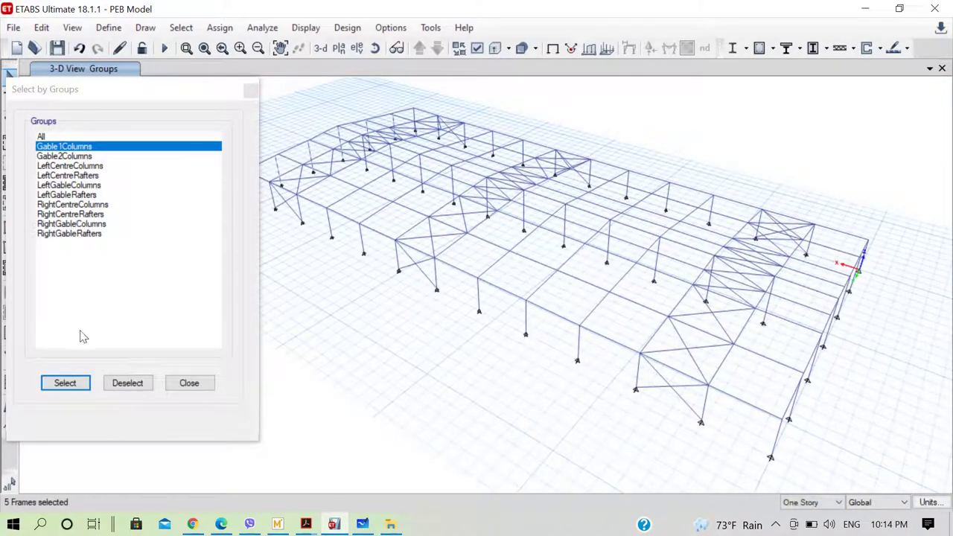
click(131, 384)
- Select the Gable2Columns group, inspect its columns at the near gable end, and deselect it
click(66, 156)
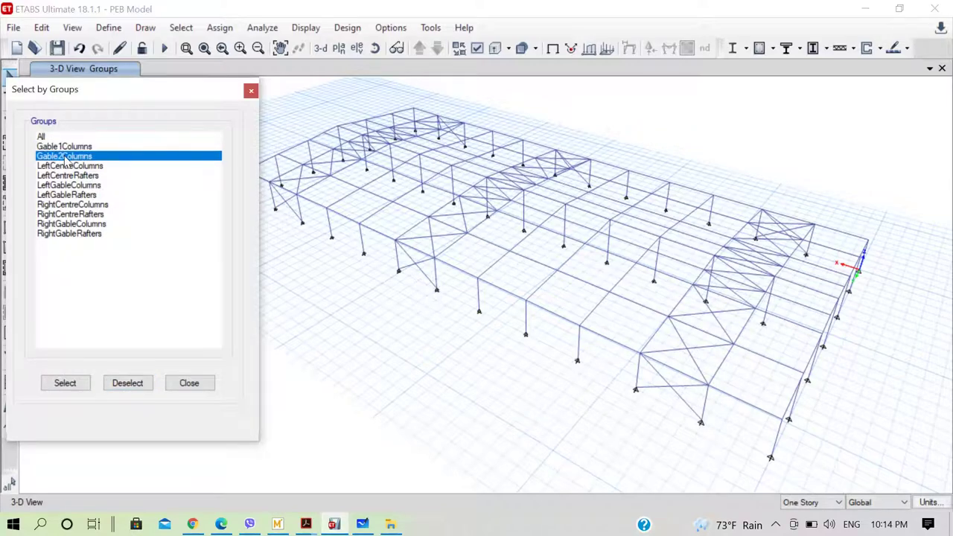
click(81, 388)
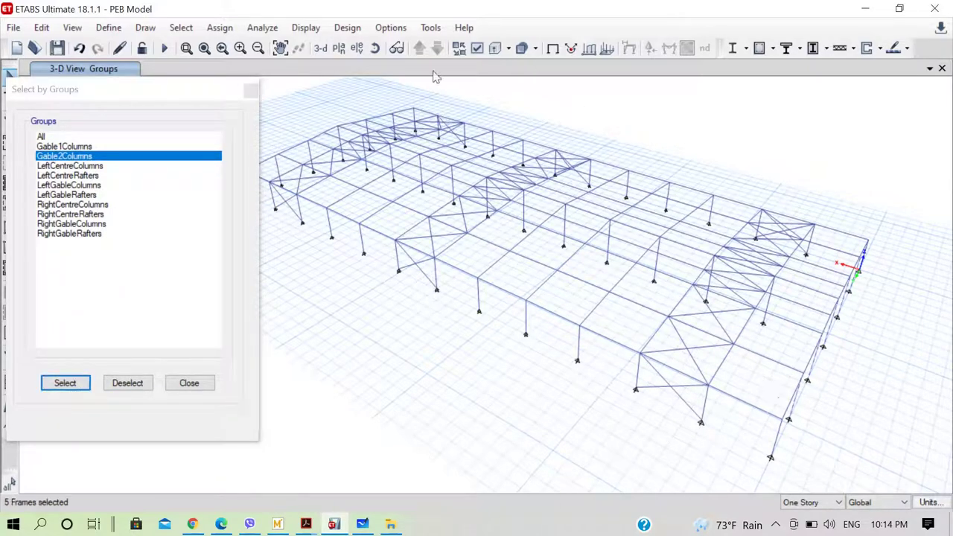
click(376, 48)
drag(729, 372, 774, 399)
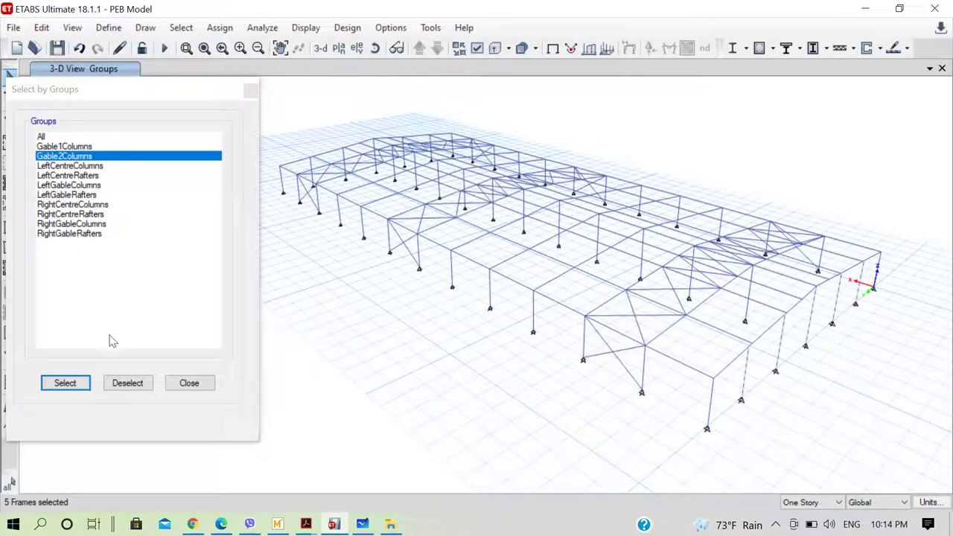
click(123, 383)
- Select the LeftCentreColumns group to check its columns along the long side, then deselect it
click(87, 166)
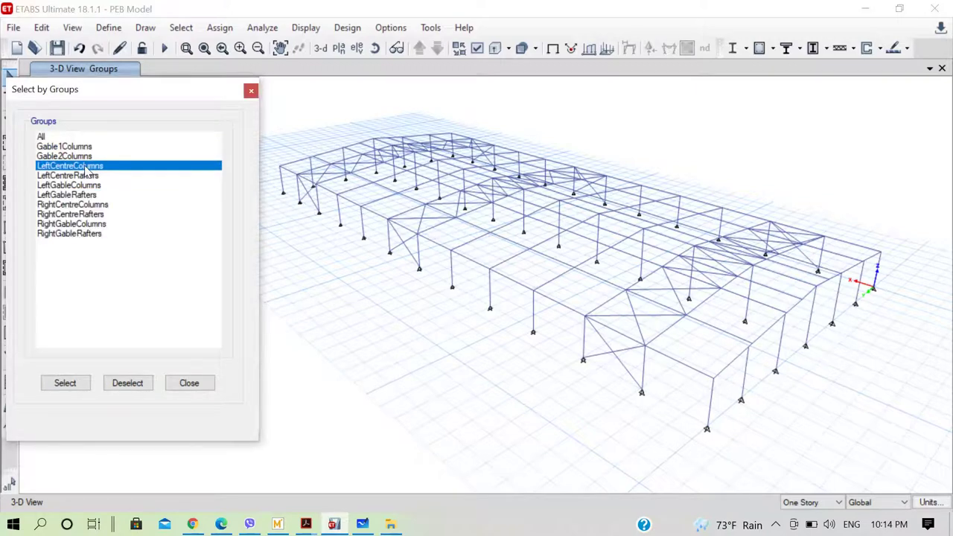
click(71, 386)
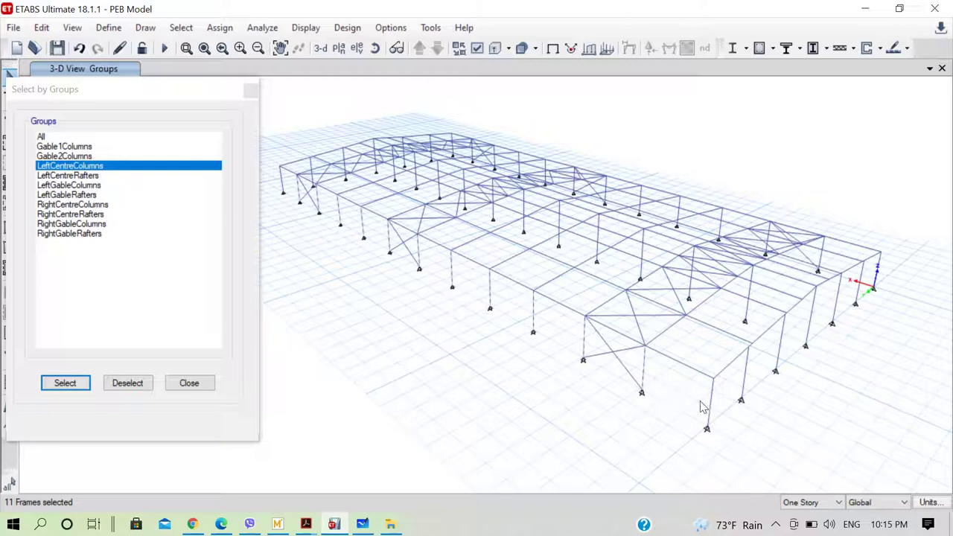
click(79, 176)
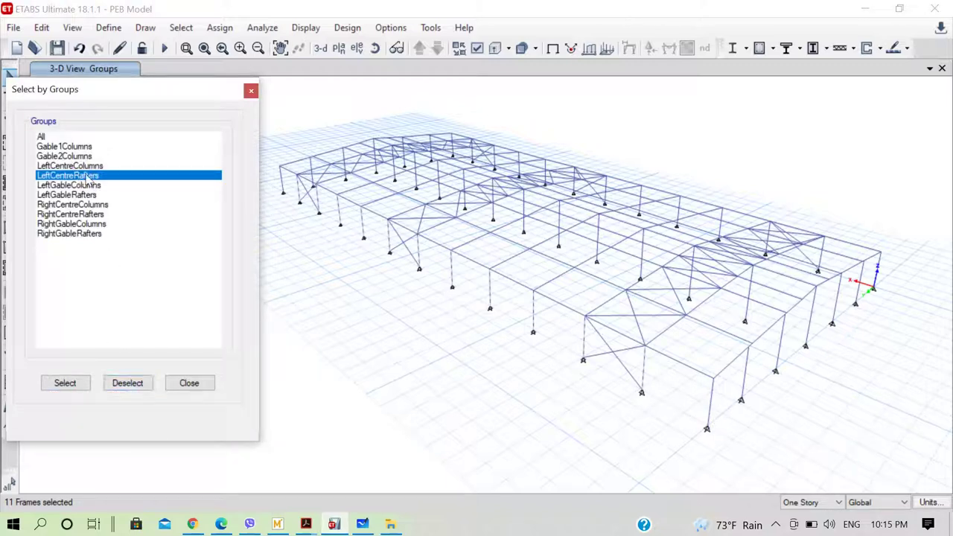
click(84, 165)
click(127, 382)
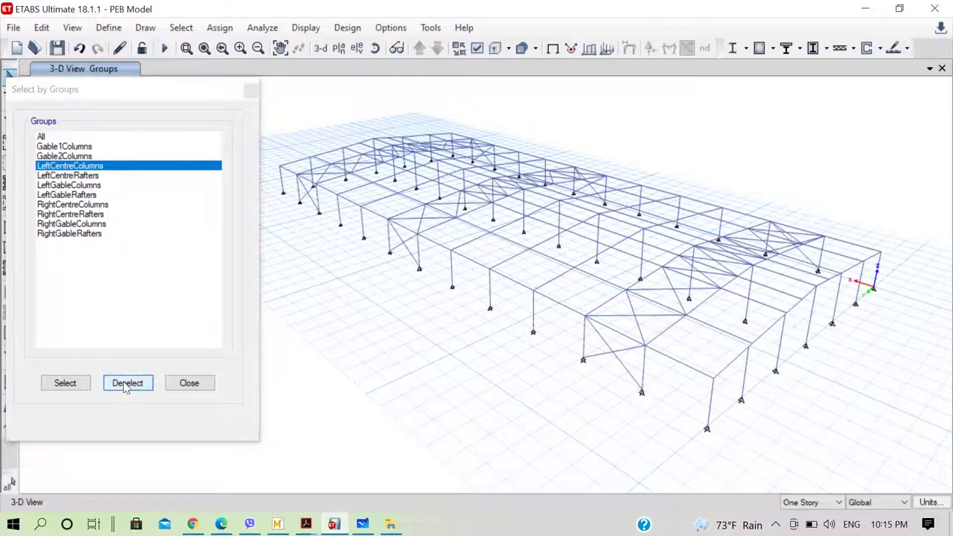
- Select the LeftCentreRafters group and examine its rafters along the frames between the two gable ends
click(87, 176)
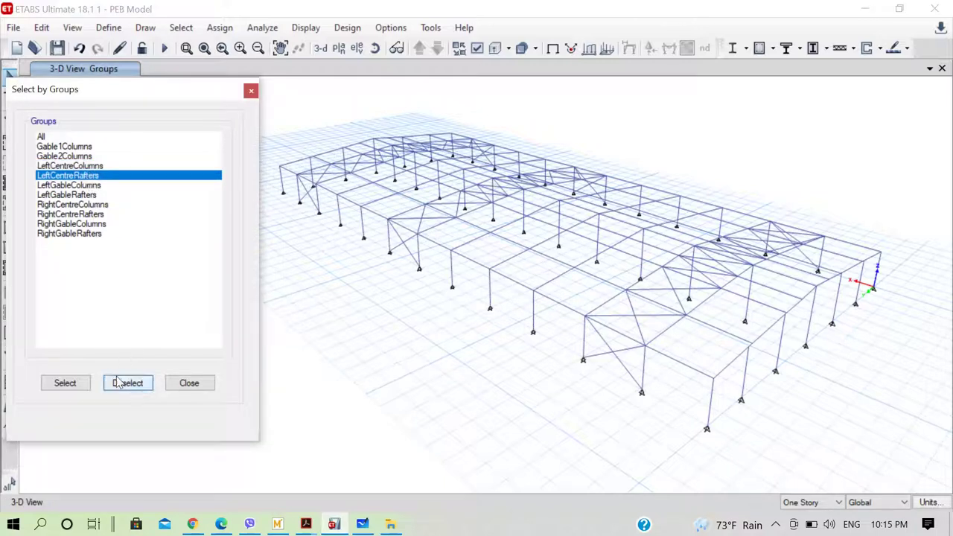
click(65, 383)
middle_drag(493, 330, 519, 366)
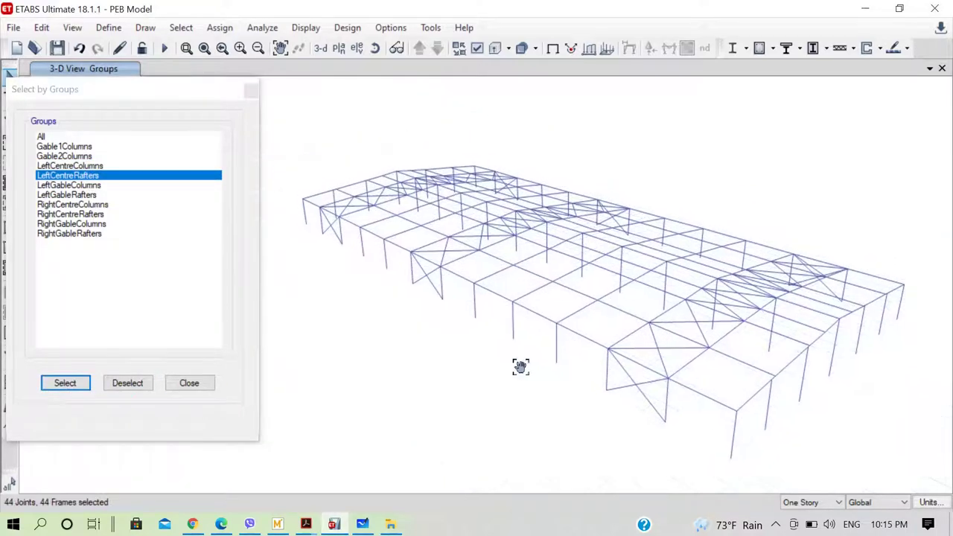
scroll(387, 205, up, 3)
scroll(443, 208, down, 3)
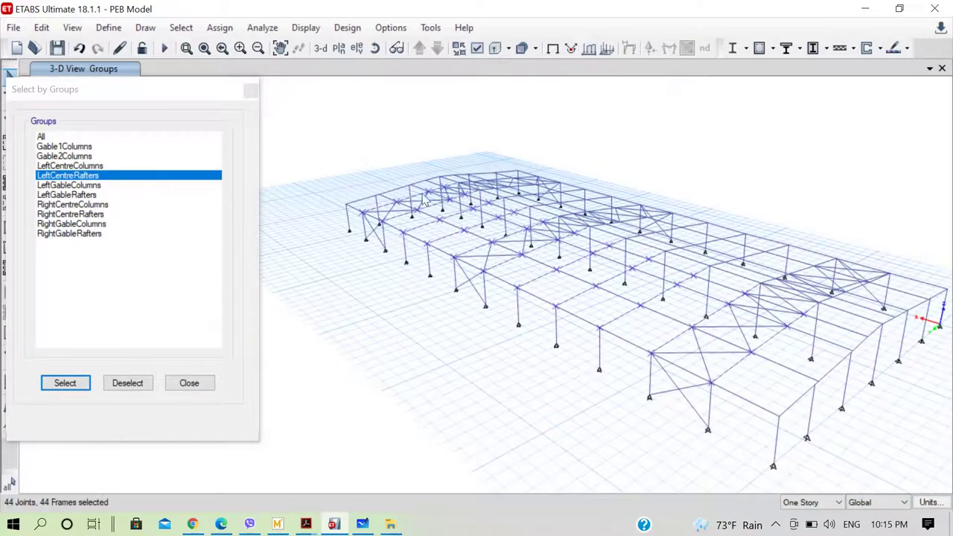
scroll(429, 208, up, 2)
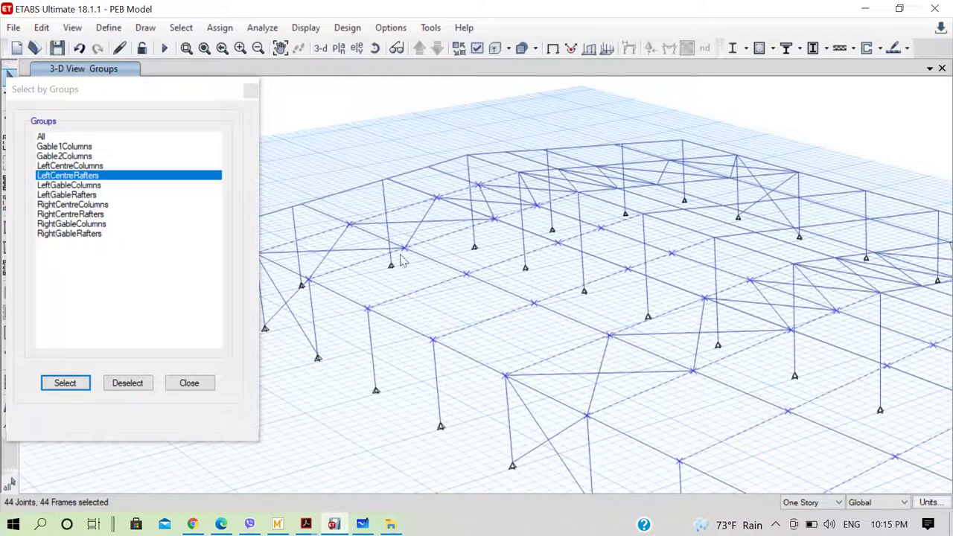
scroll(387, 207, down, 1)
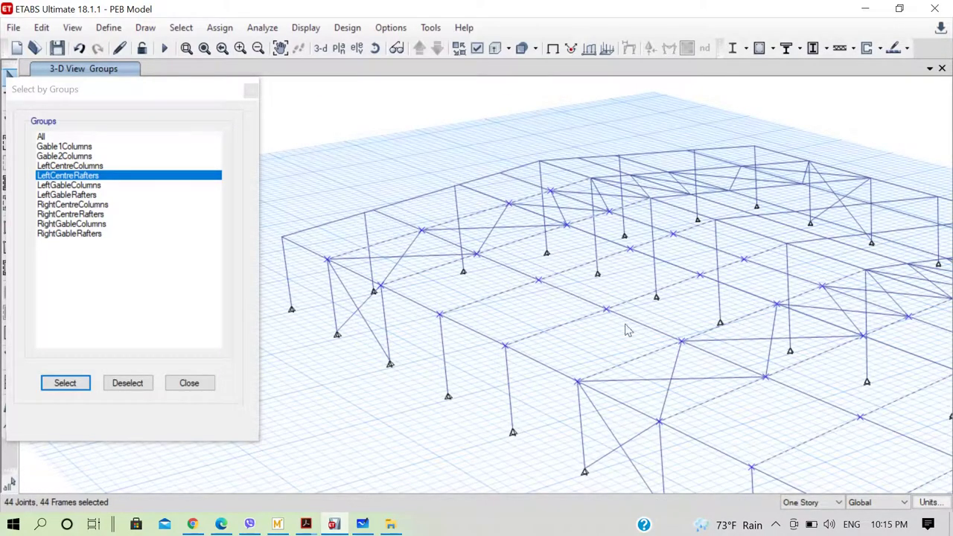
scroll(627, 331, up, 3)
middle_drag(463, 238, 331, 223)
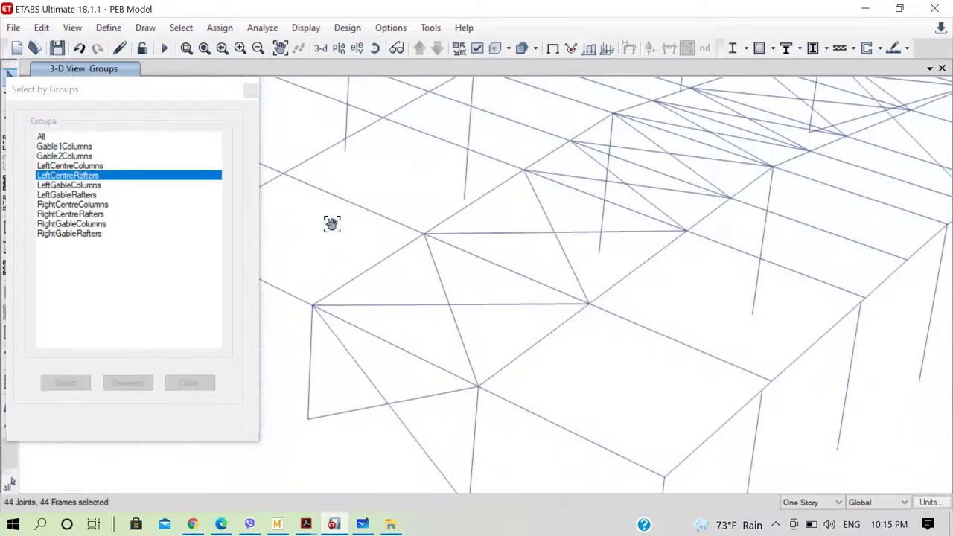
scroll(787, 196, down, 1)
scroll(729, 433, down, 3)
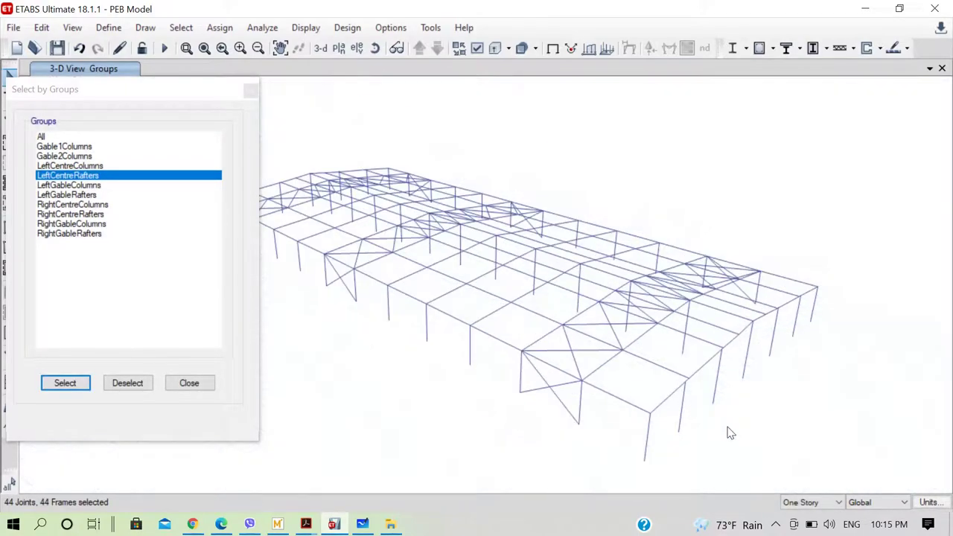
scroll(636, 374, up, 1)
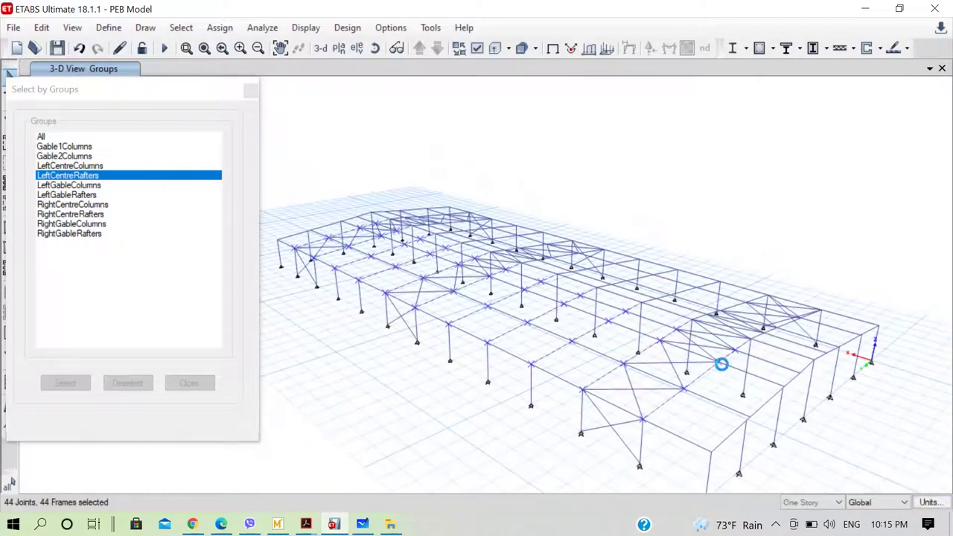
scroll(721, 364, down, 3)
scroll(692, 421, up, 3)
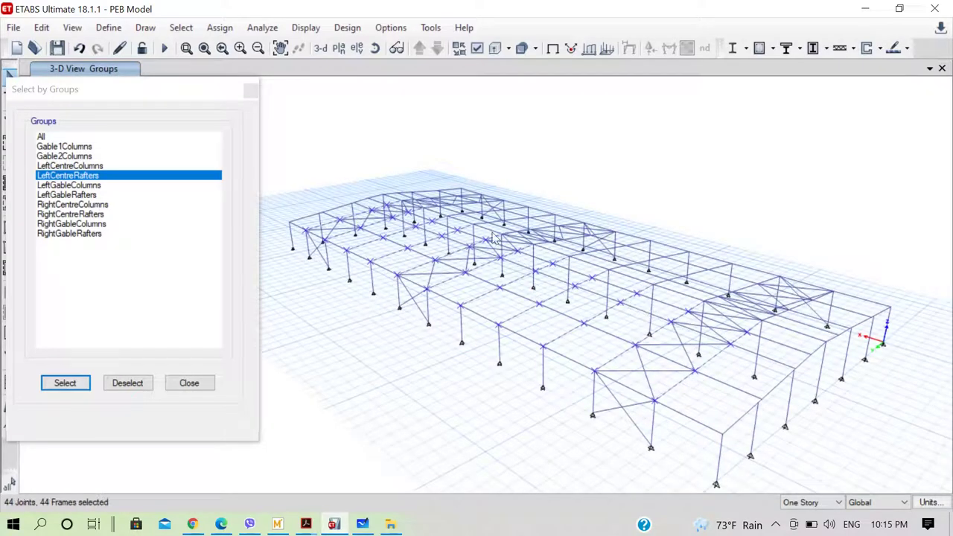
- Replace the LeftCentreRafters selection with the LeftGableColumns group and inspect its corner columns at both gable ends
click(66, 187)
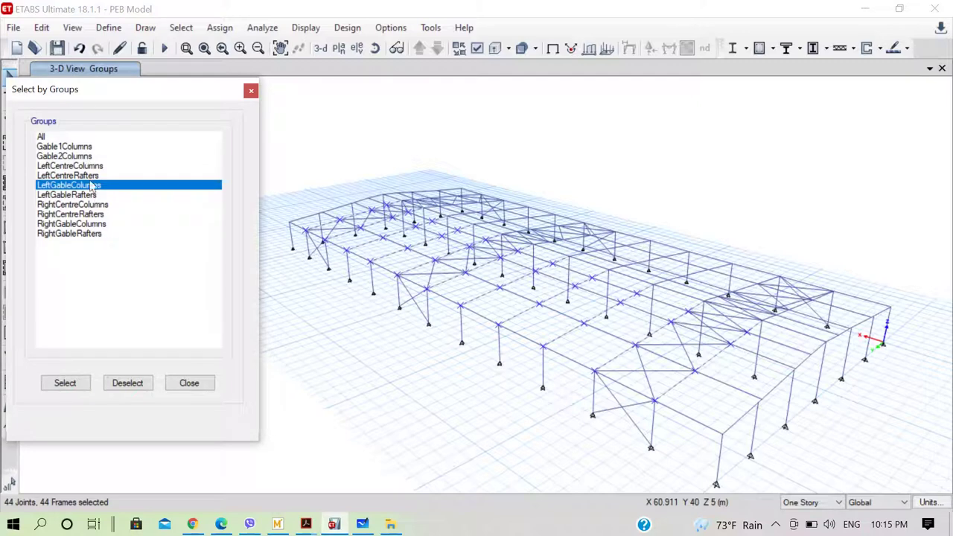
click(90, 177)
click(127, 382)
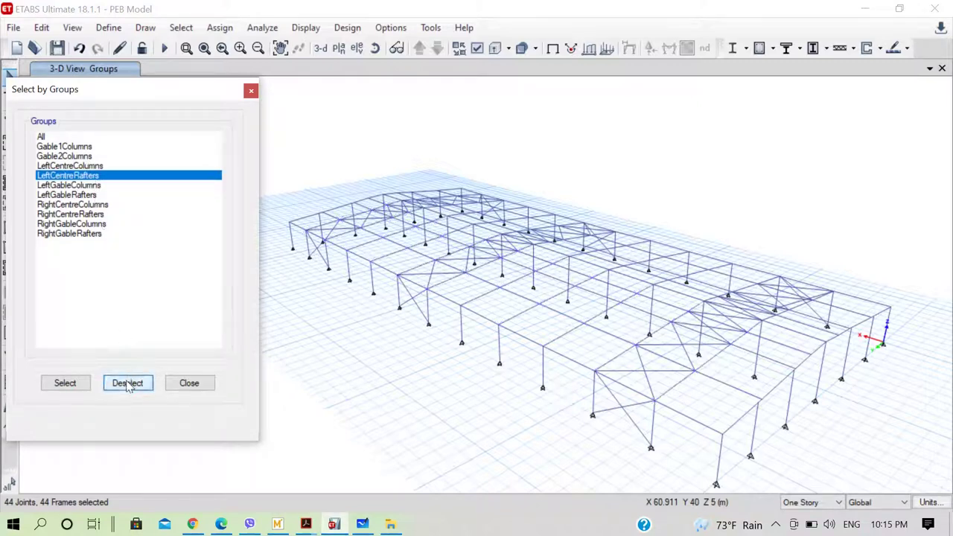
click(75, 185)
click(64, 382)
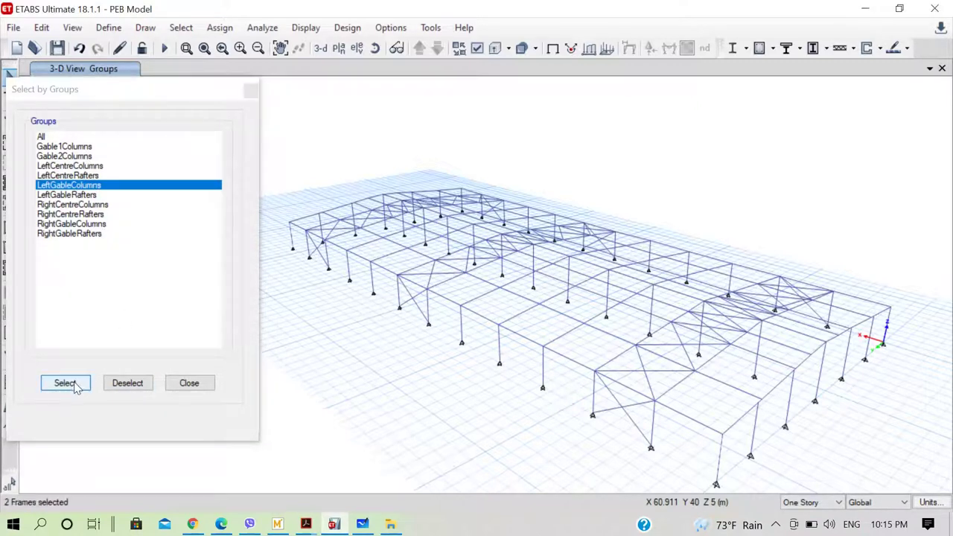
scroll(291, 242, up, 2)
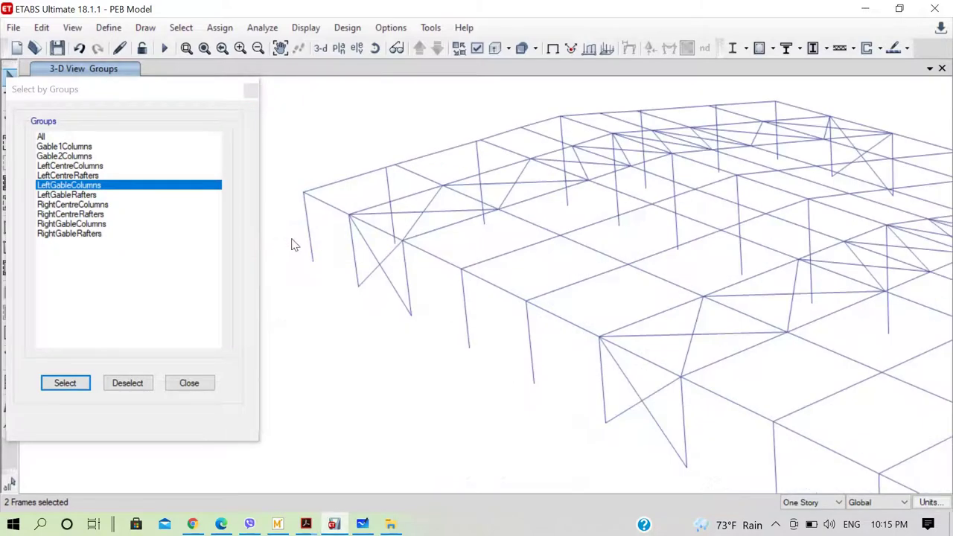
scroll(320, 277, down, 3)
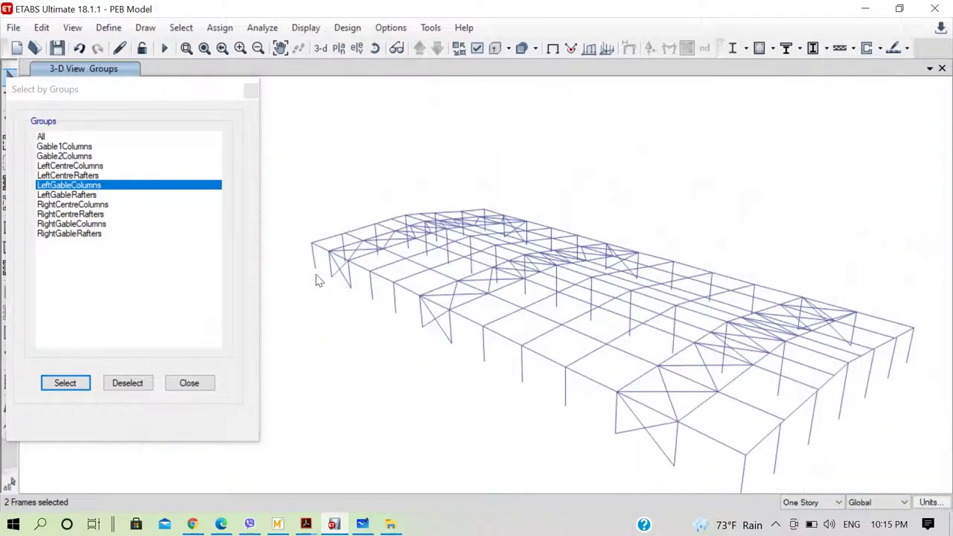
right_click(876, 351)
shift+middle_drag(655, 469, 714, 438)
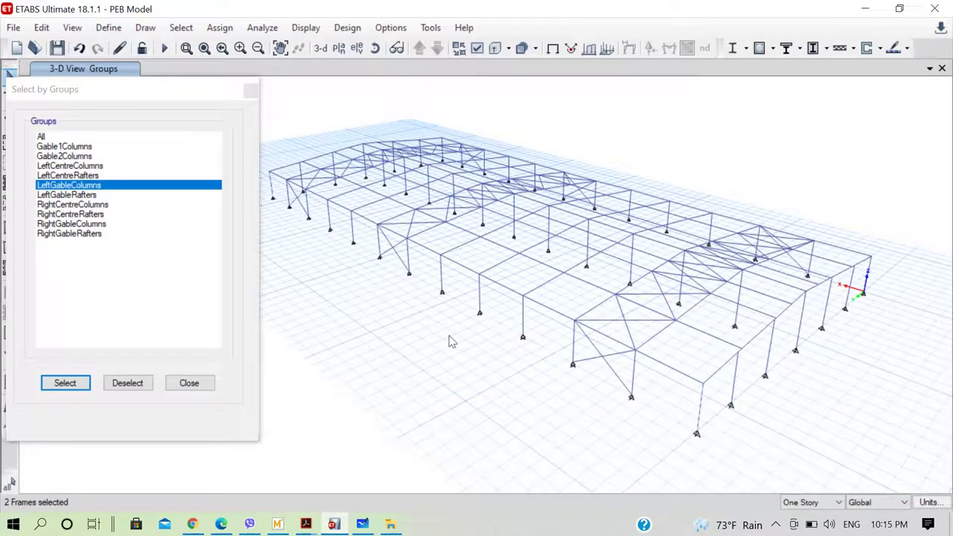
- Replace the LeftGableColumns selection with the LeftGableRafters group and inspect its rafters at both gable ends
click(74, 196)
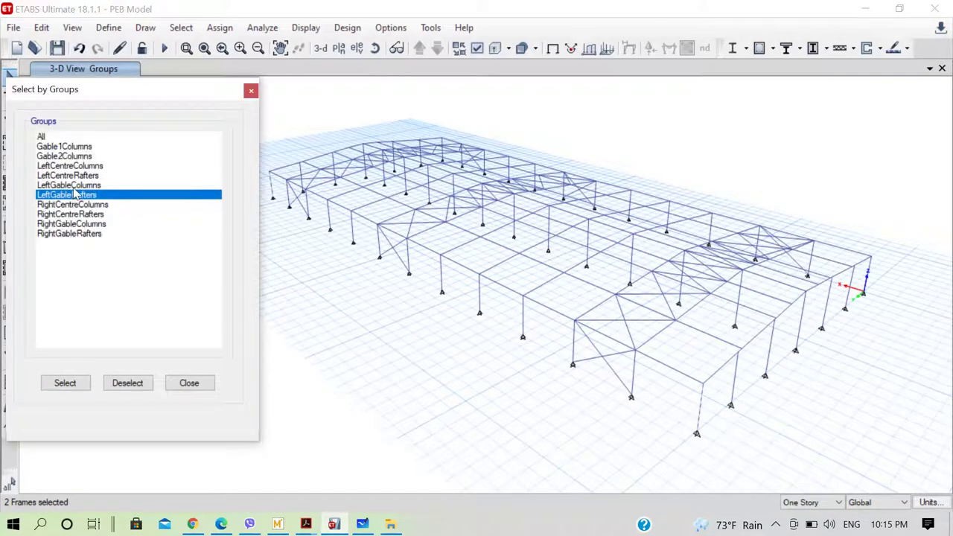
click(127, 381)
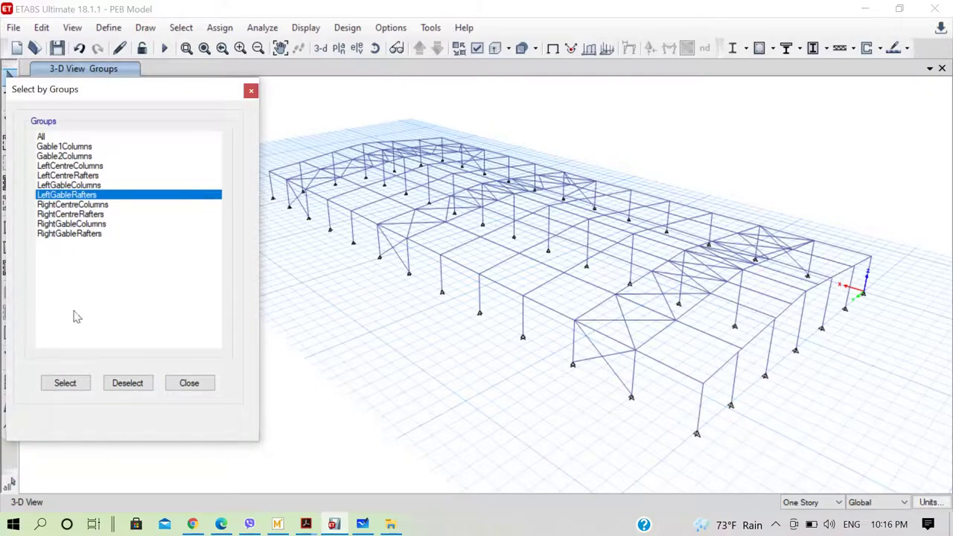
click(65, 383)
scroll(320, 186, up, 3)
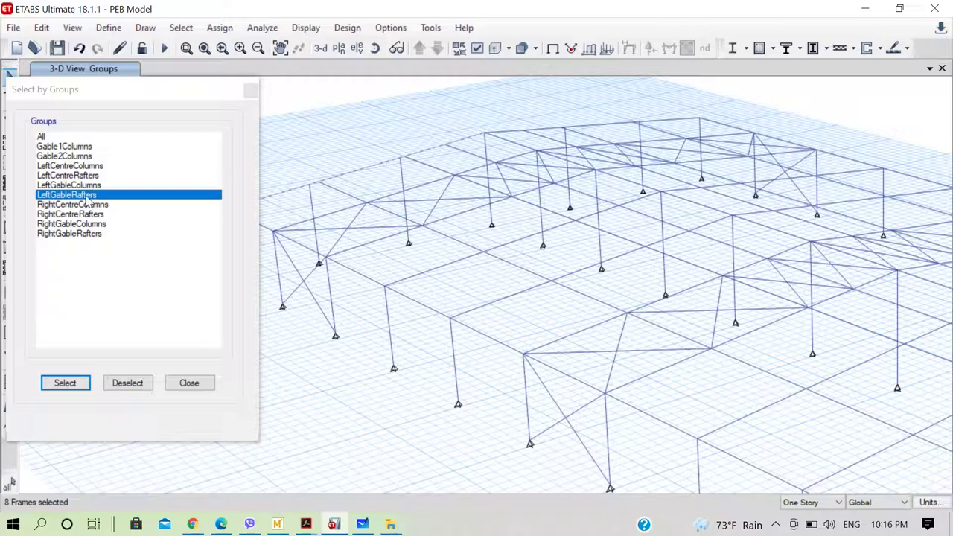
scroll(491, 146, down, 1)
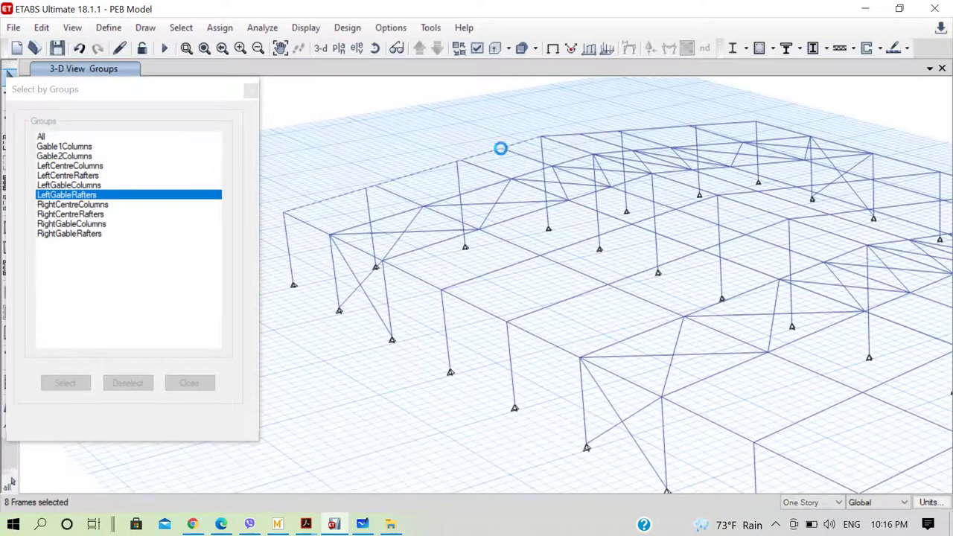
scroll(345, 206, down, 3)
scroll(459, 265, up, 3)
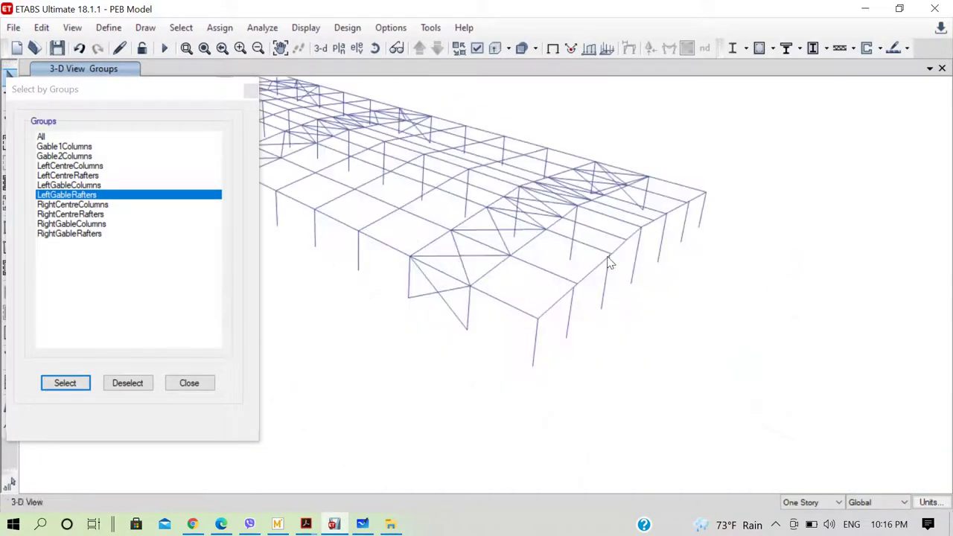
middle_drag(570, 308, 687, 378)
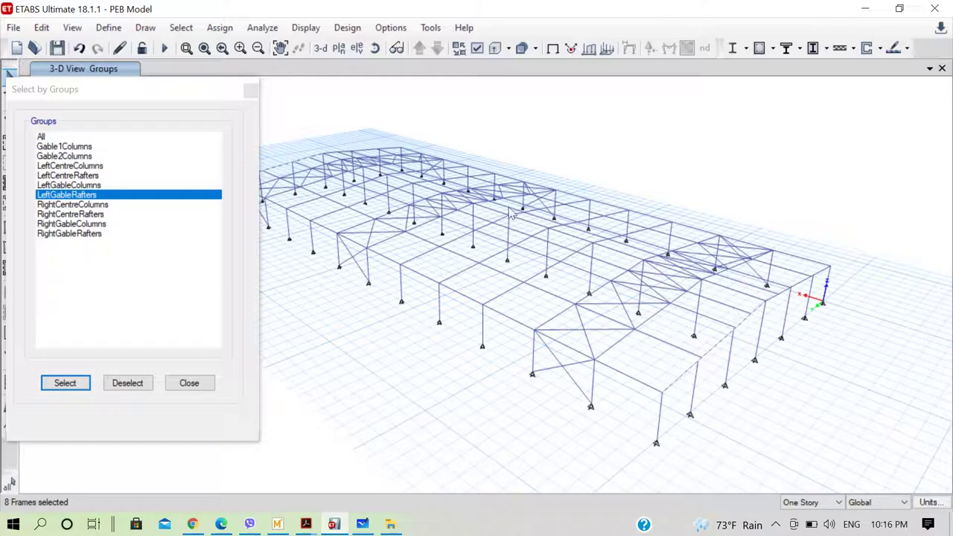
- Point out the RightCentreRafters and RightGableRafters groups for the opposite side of the building
click(77, 215)
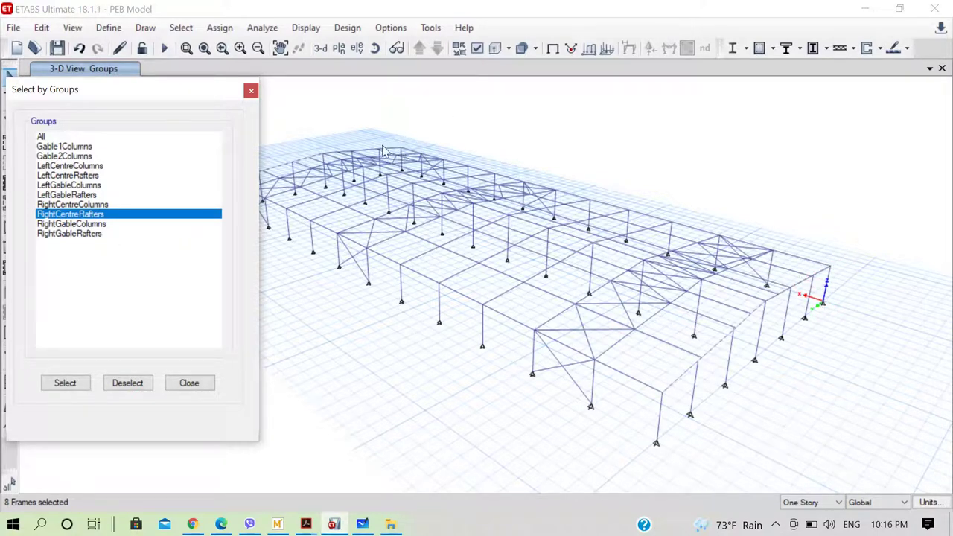
click(76, 233)
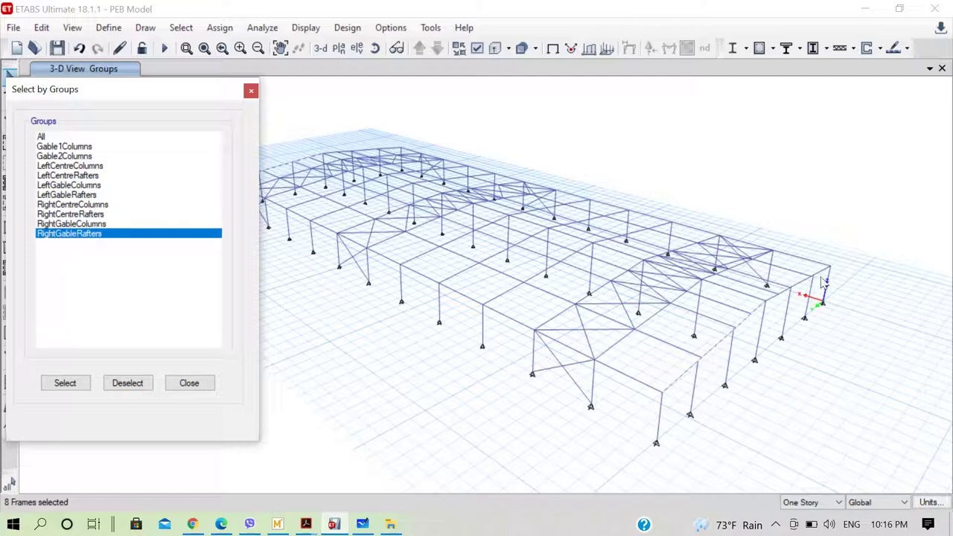